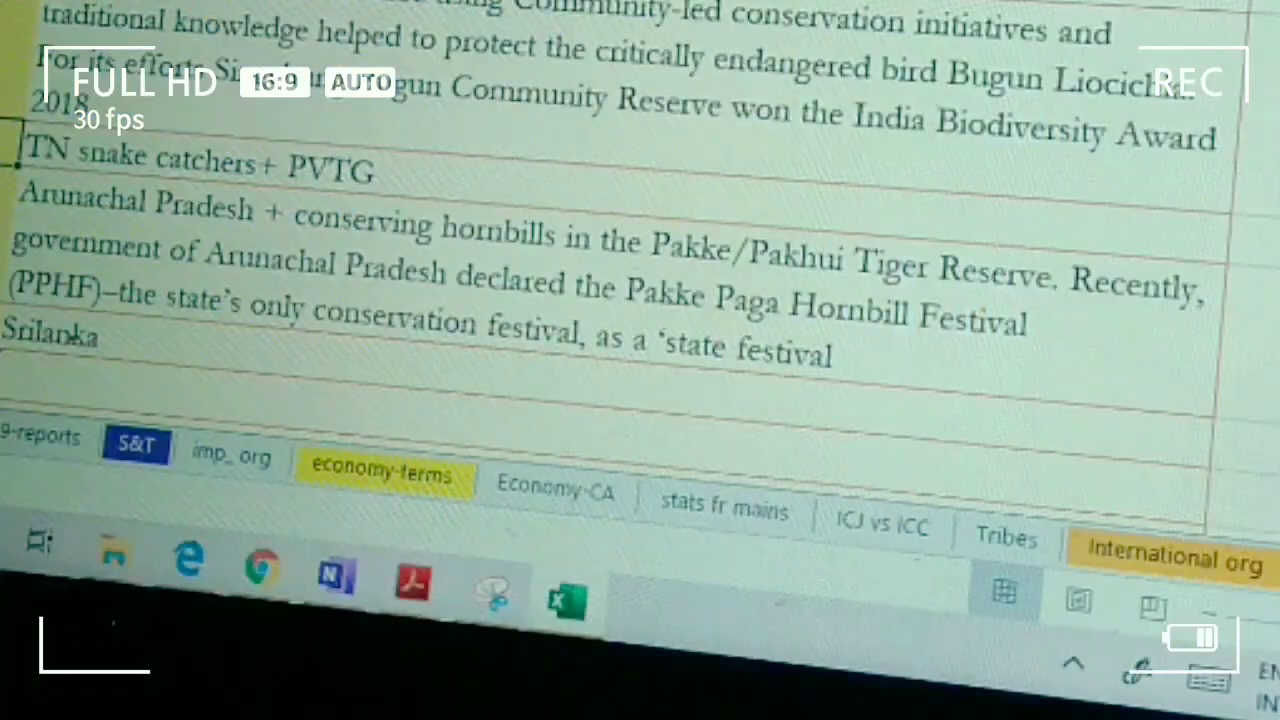
# Flip through the imp_org, economy-terms and Economy-CA sheets.
pyautogui.click(228, 458)
pyautogui.click(375, 474)
pyautogui.click(530, 488)
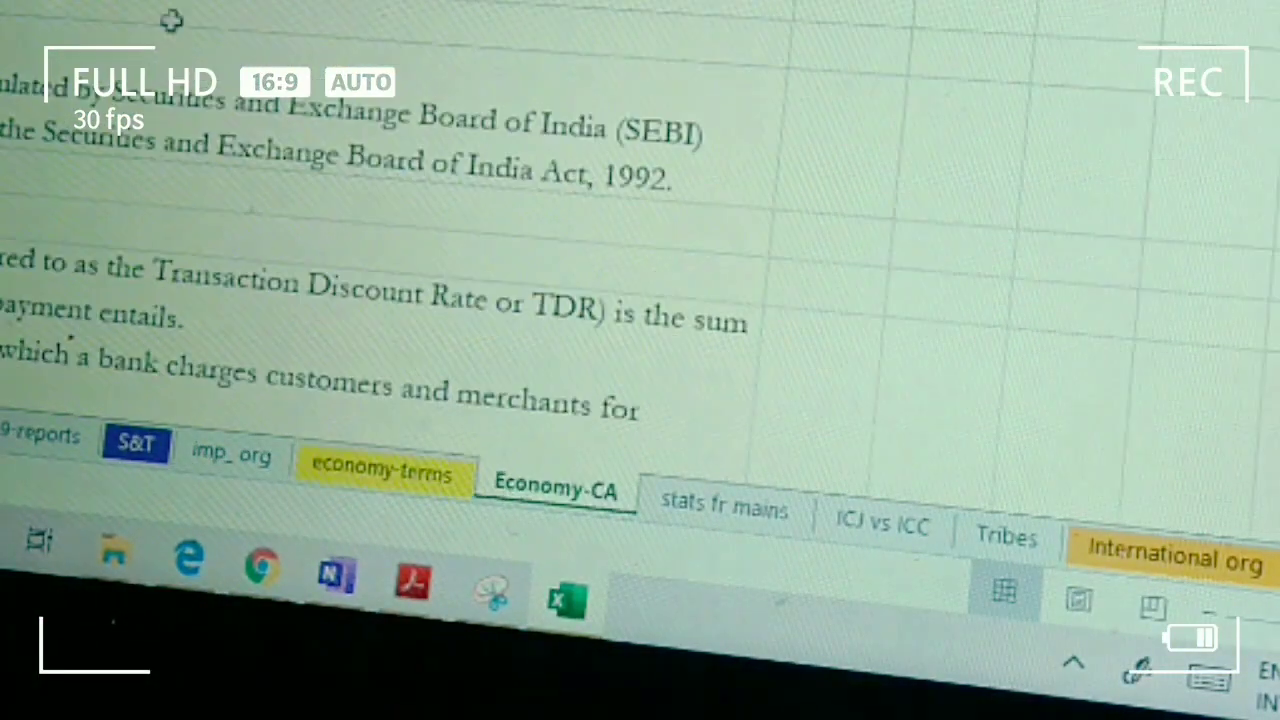
pyautogui.scroll(3, 833, 540)
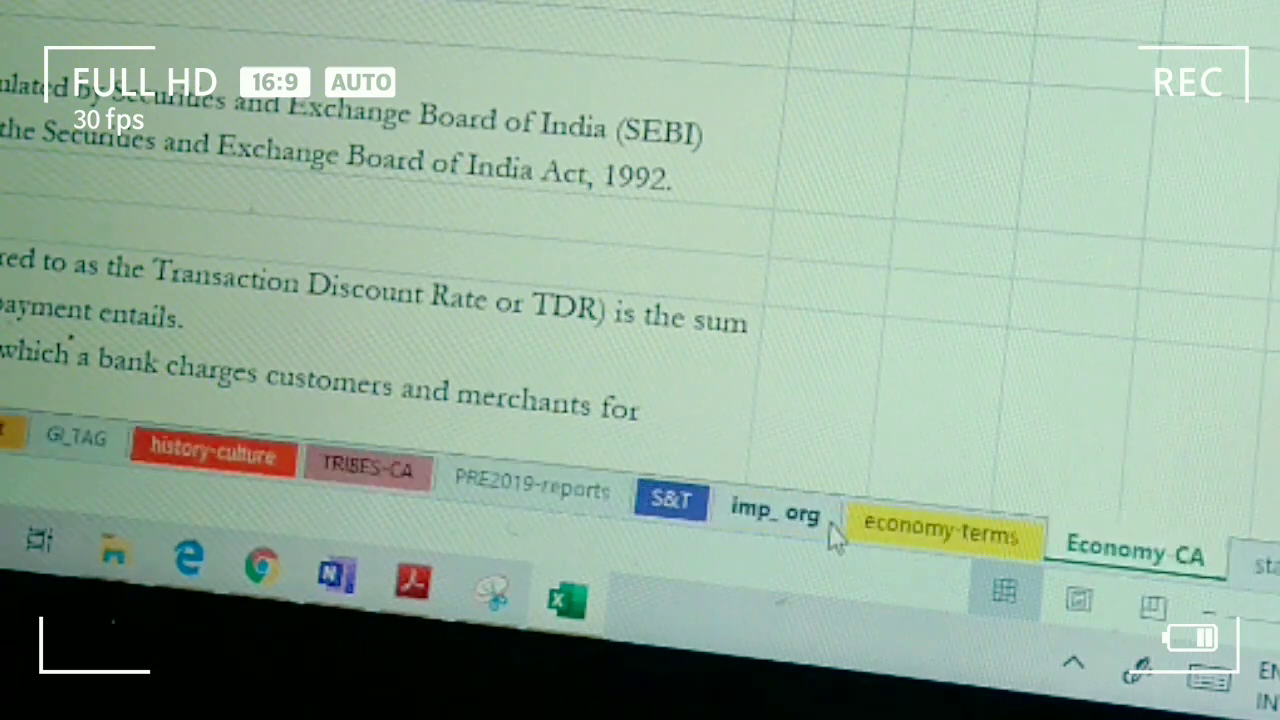
pyautogui.scroll(5, 833, 540)
pyautogui.scroll(5, 833, 540)
pyautogui.scroll(5, 833, 540)
pyautogui.scroll(1, 833, 535)
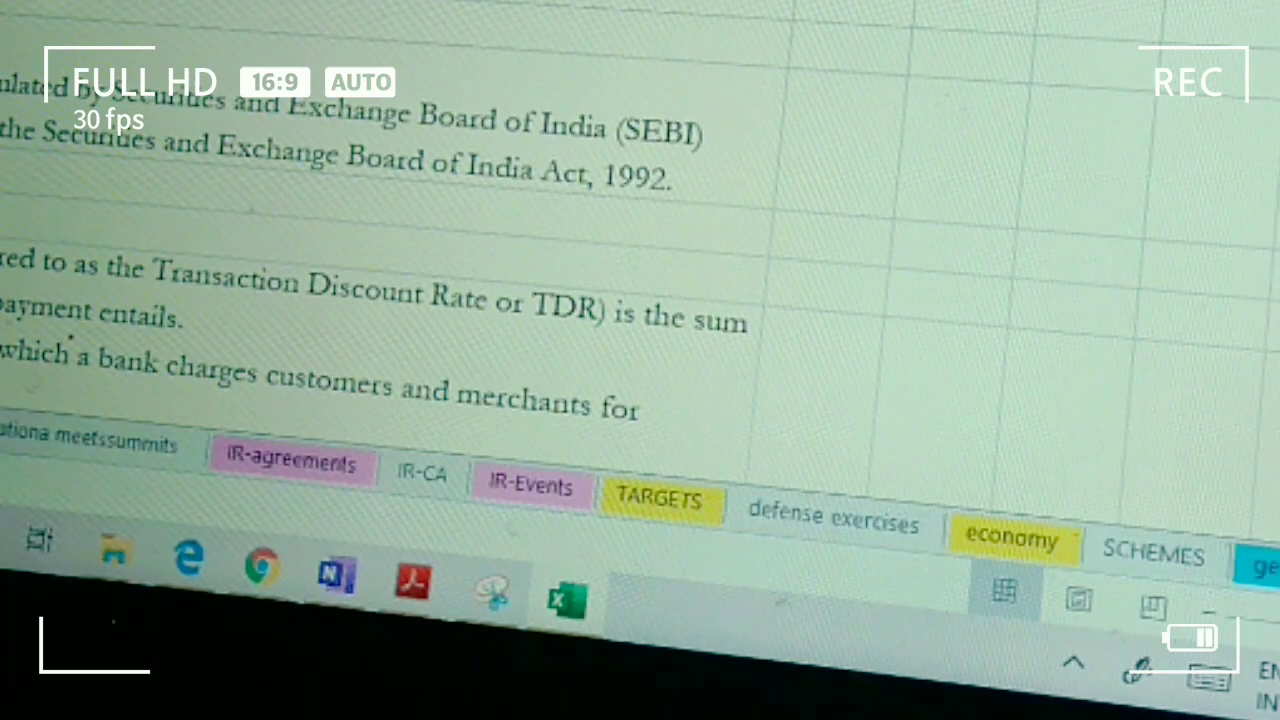
# Step back to the forest report sheet and read down its rows.
pyautogui.hotkey('ctrl', 'pageup')
pyautogui.hotkey('ctrl', 'pageup')
pyautogui.hotkey('ctrl', 'pageup')
pyautogui.hotkey('ctrl', 'pageup')
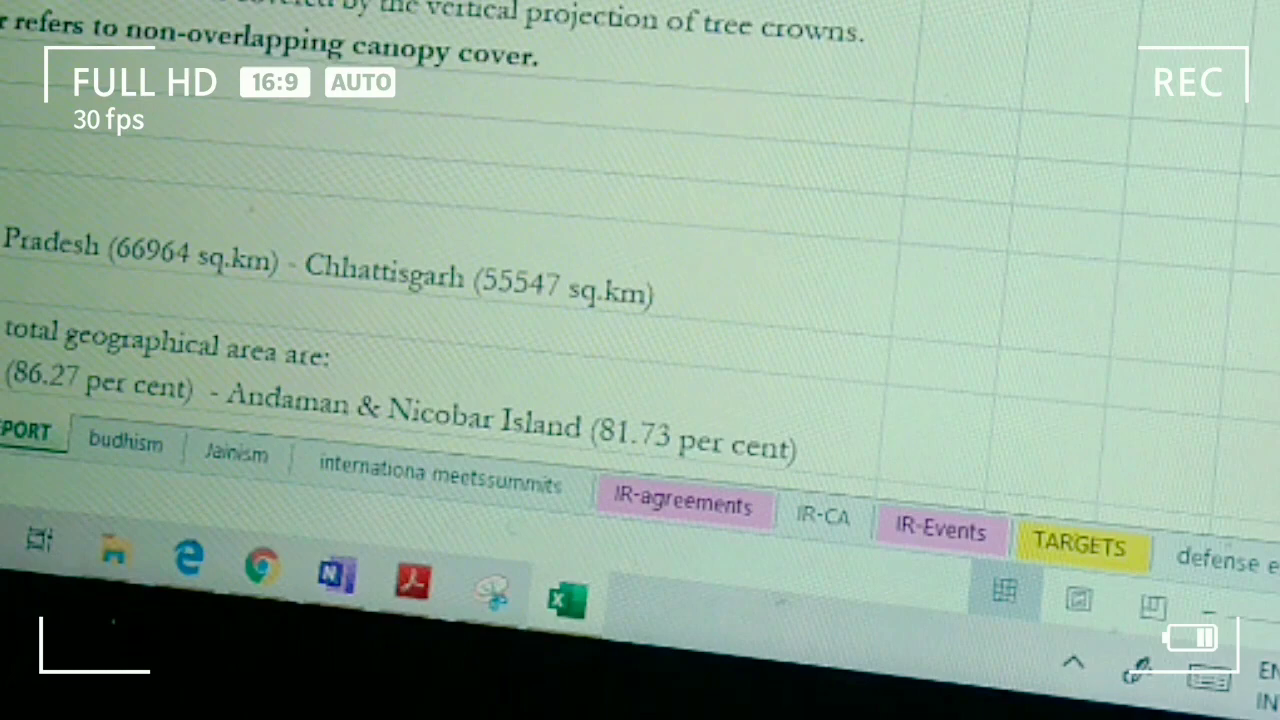
pyautogui.press('Down')
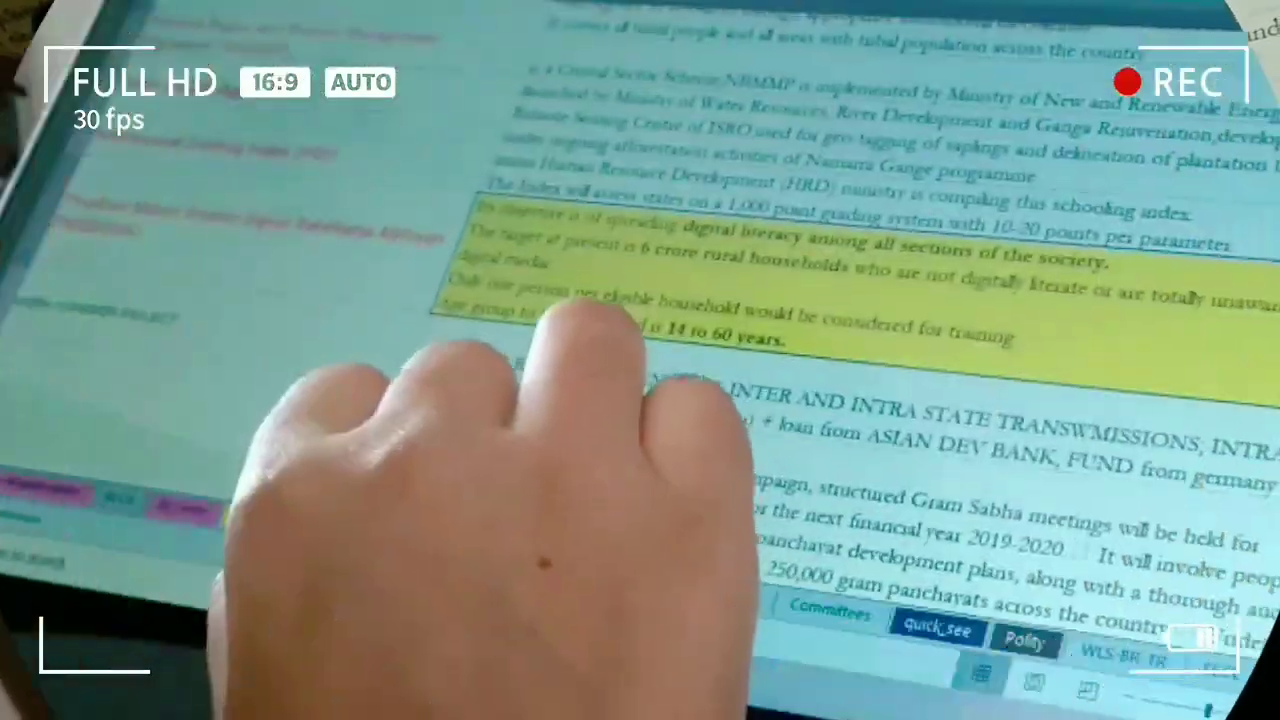
pyautogui.scroll(5, 560, 350)
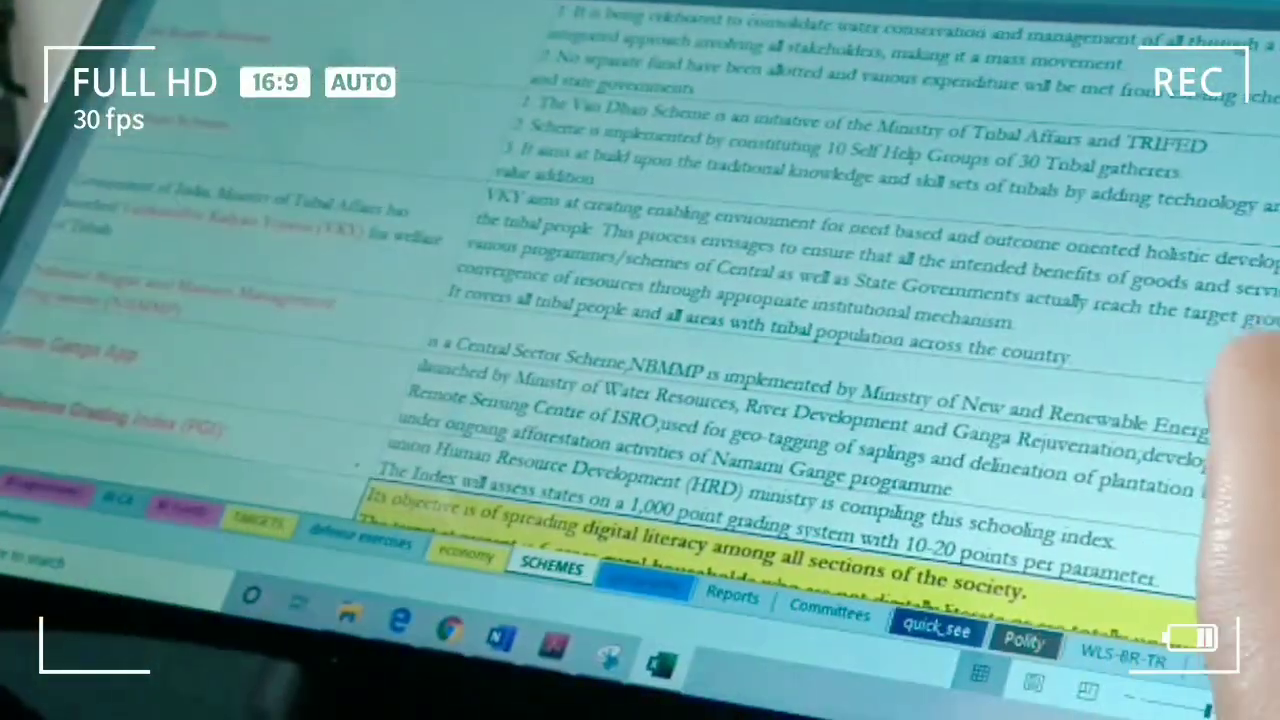
# Flip through Reports, Committees, quick_see, Polity, WLS-BR-TR, SECURITY and species discovery to TRIBES-CA.
pyautogui.click(732, 594)
pyautogui.click(826, 607)
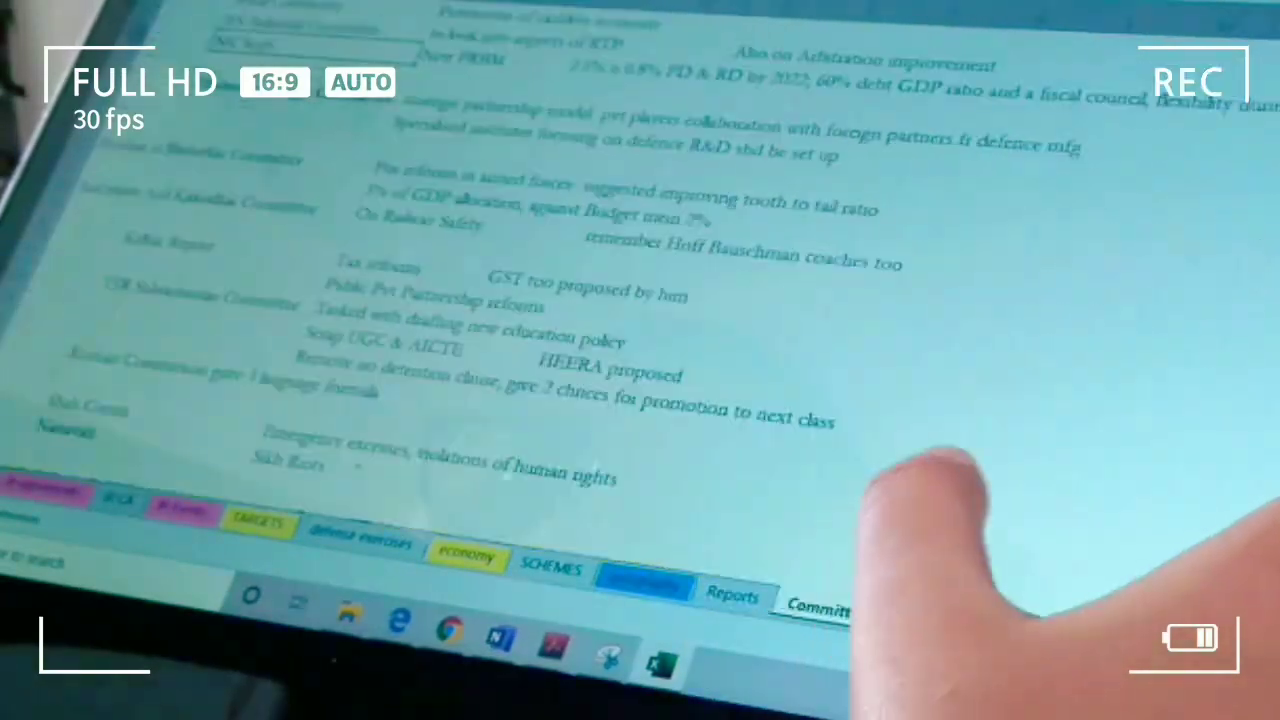
pyautogui.click(930, 622)
pyautogui.click(1025, 638)
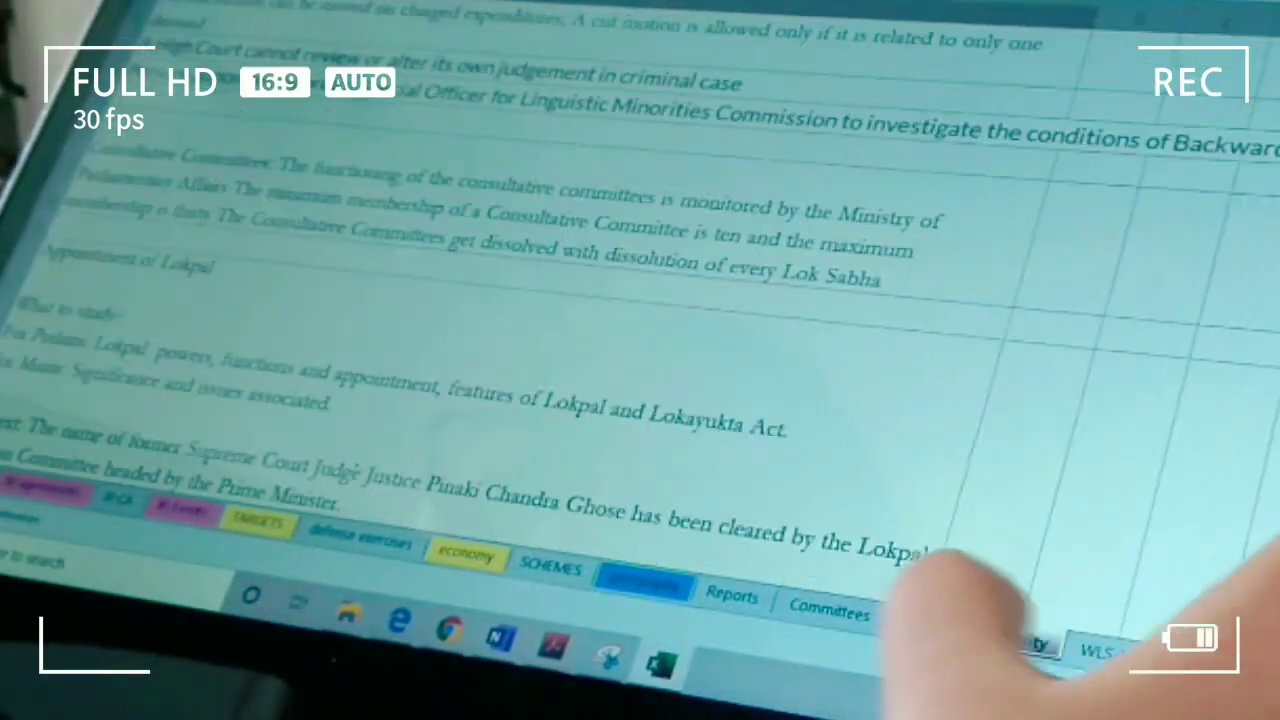
pyautogui.click(815, 607)
pyautogui.click(916, 622)
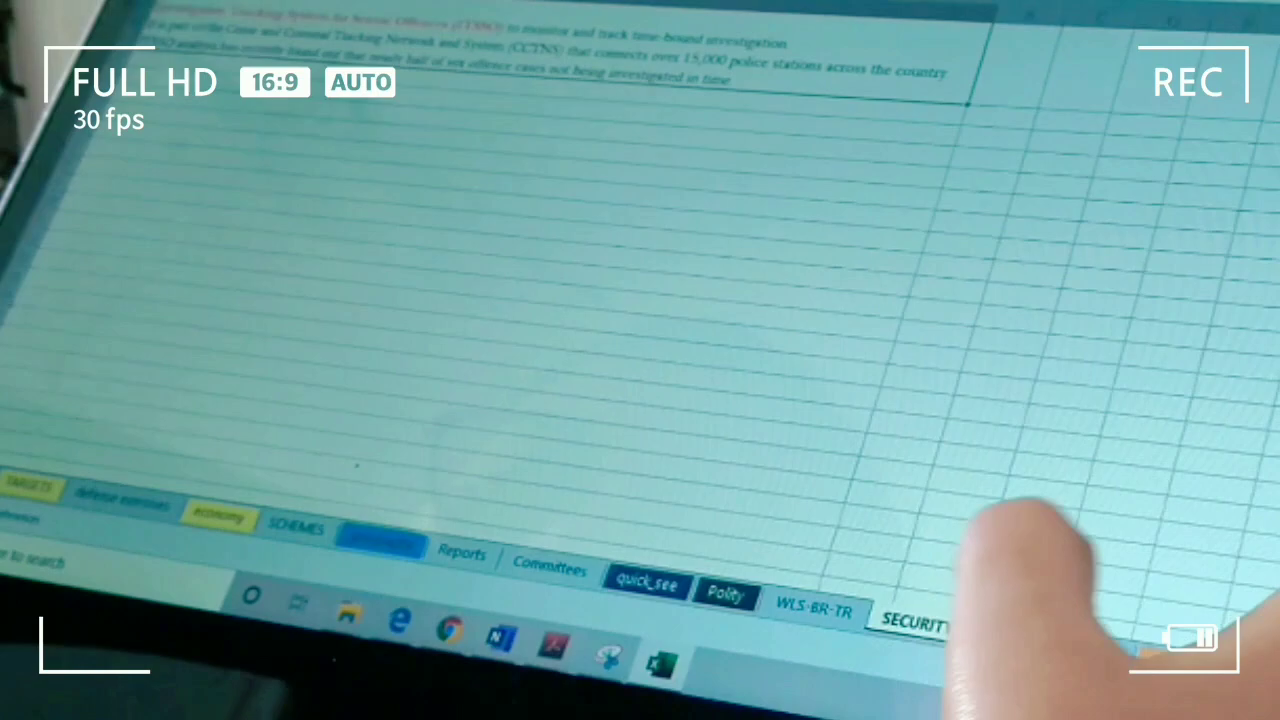
pyautogui.click(1025, 638)
pyautogui.click(1120, 652)
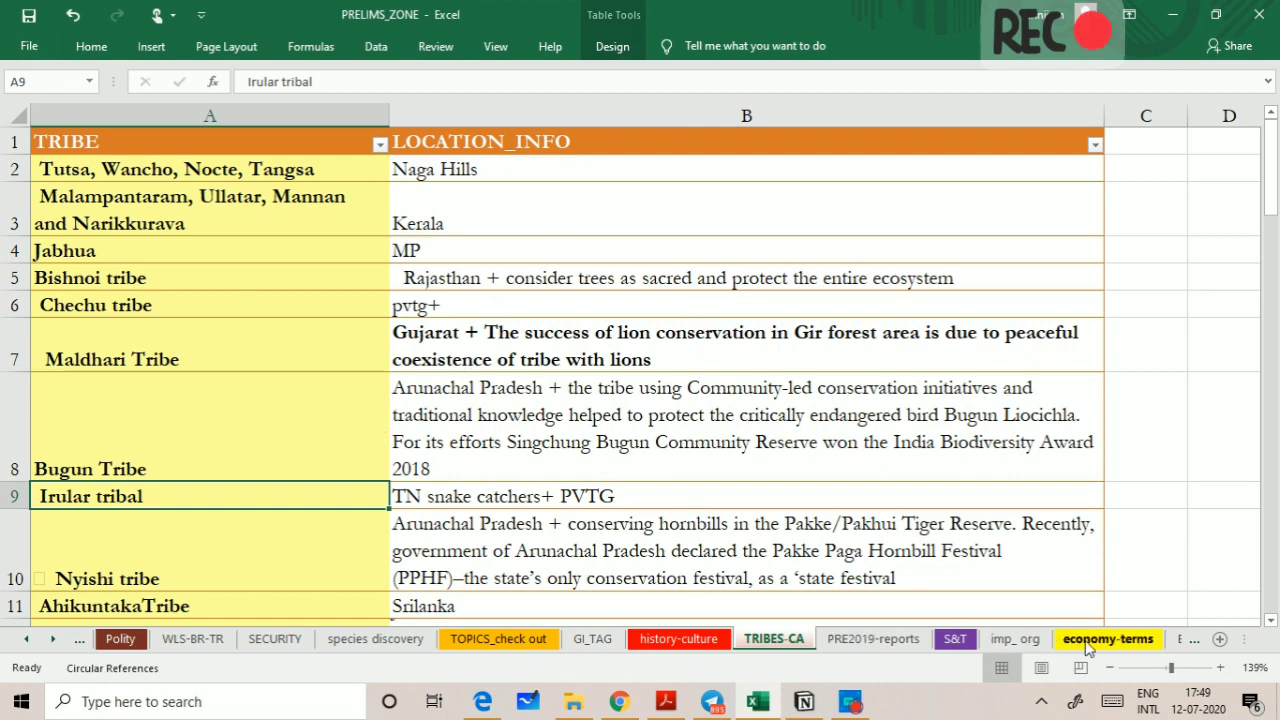
pyautogui.scroll(-1, 1008, 640)
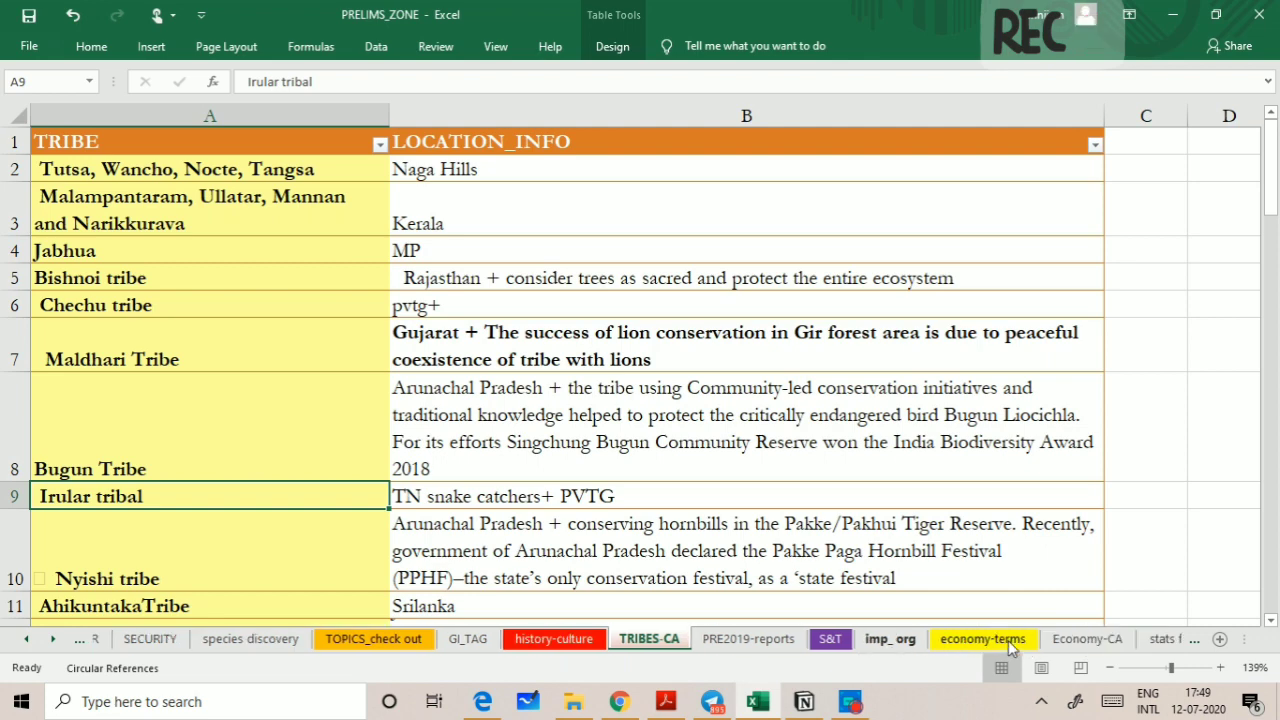
pyautogui.scroll(-1, 1008, 640)
pyautogui.scroll(-1, 1008, 640)
pyautogui.scroll(-1, 1008, 640)
pyautogui.scroll(-1, 1008, 640)
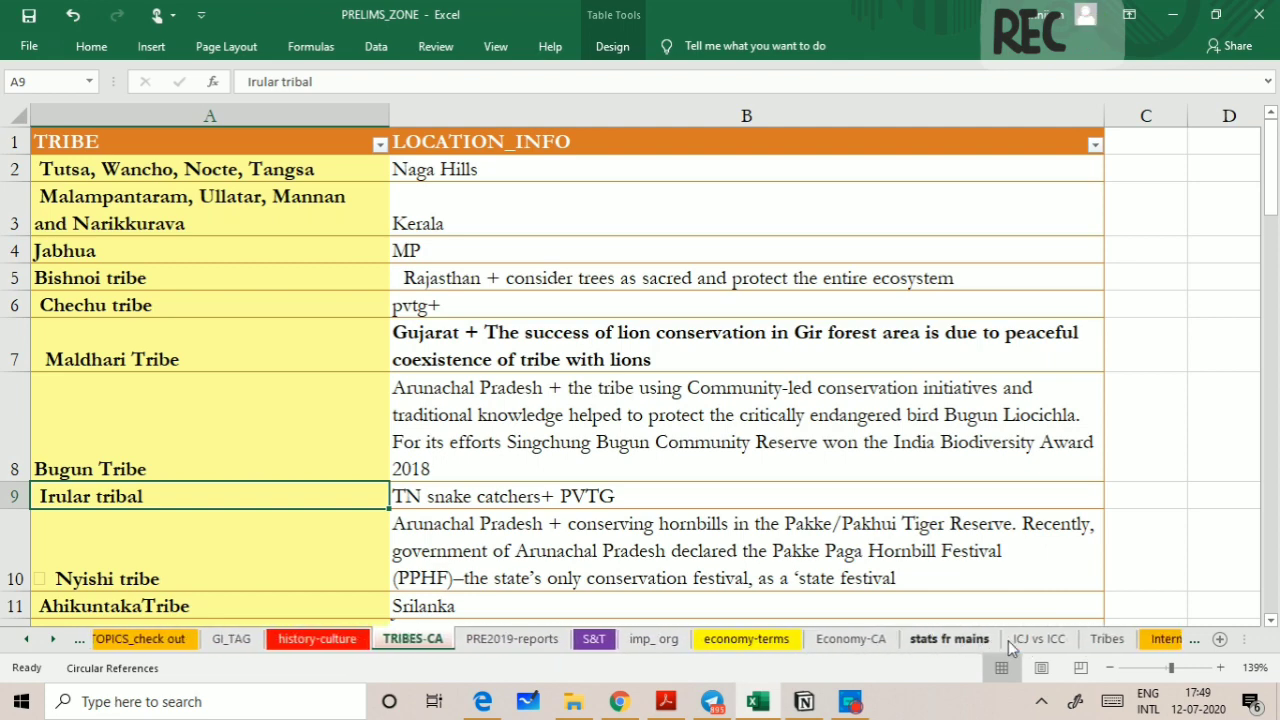
pyautogui.scroll(-1, 1008, 640)
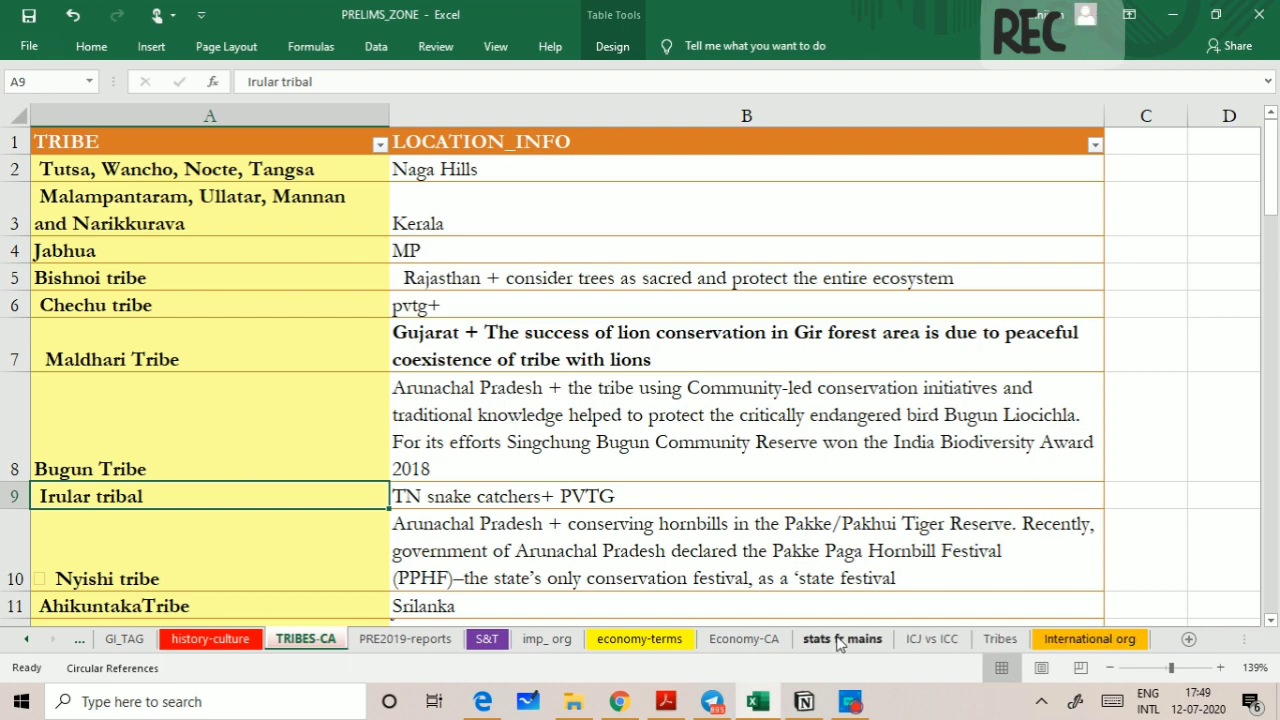
pyautogui.scroll(1, 680, 640)
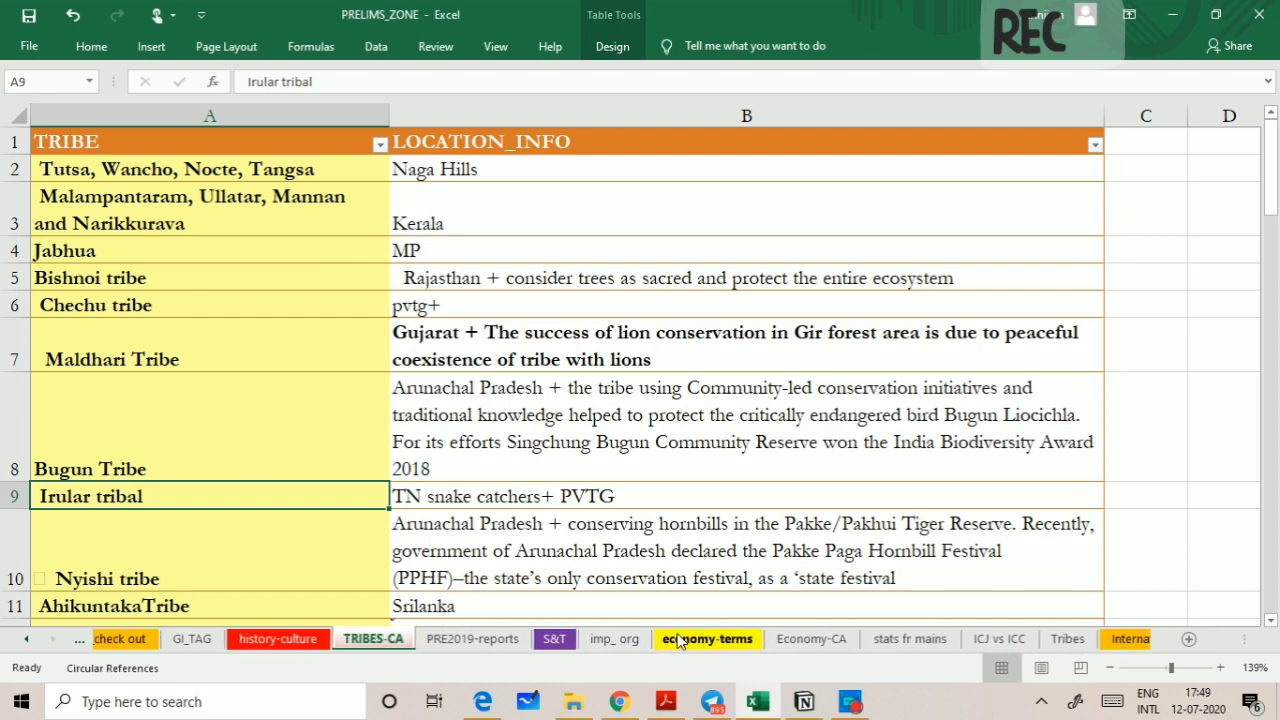
pyautogui.scroll(1, 680, 640)
pyautogui.scroll(1, 680, 640)
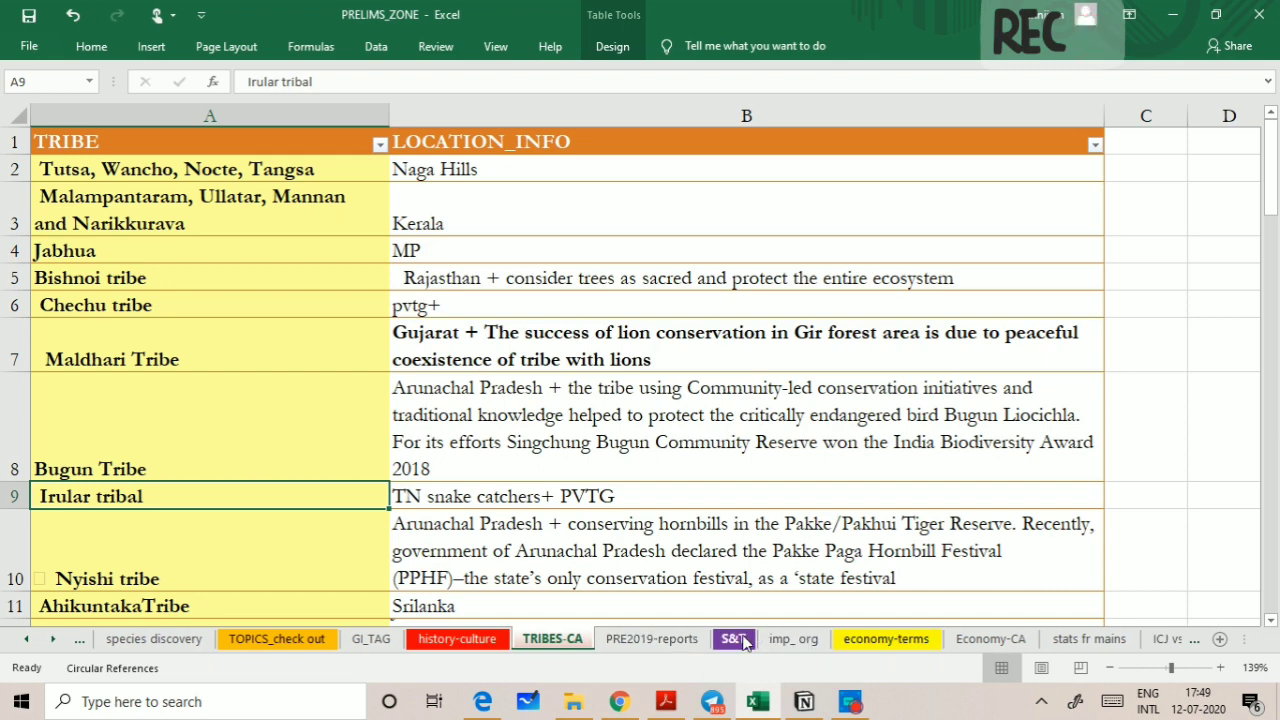
# Check the S&T tab's Tab Color option, then dismiss the menu unchanged.
pyautogui.rightClick(743, 640)
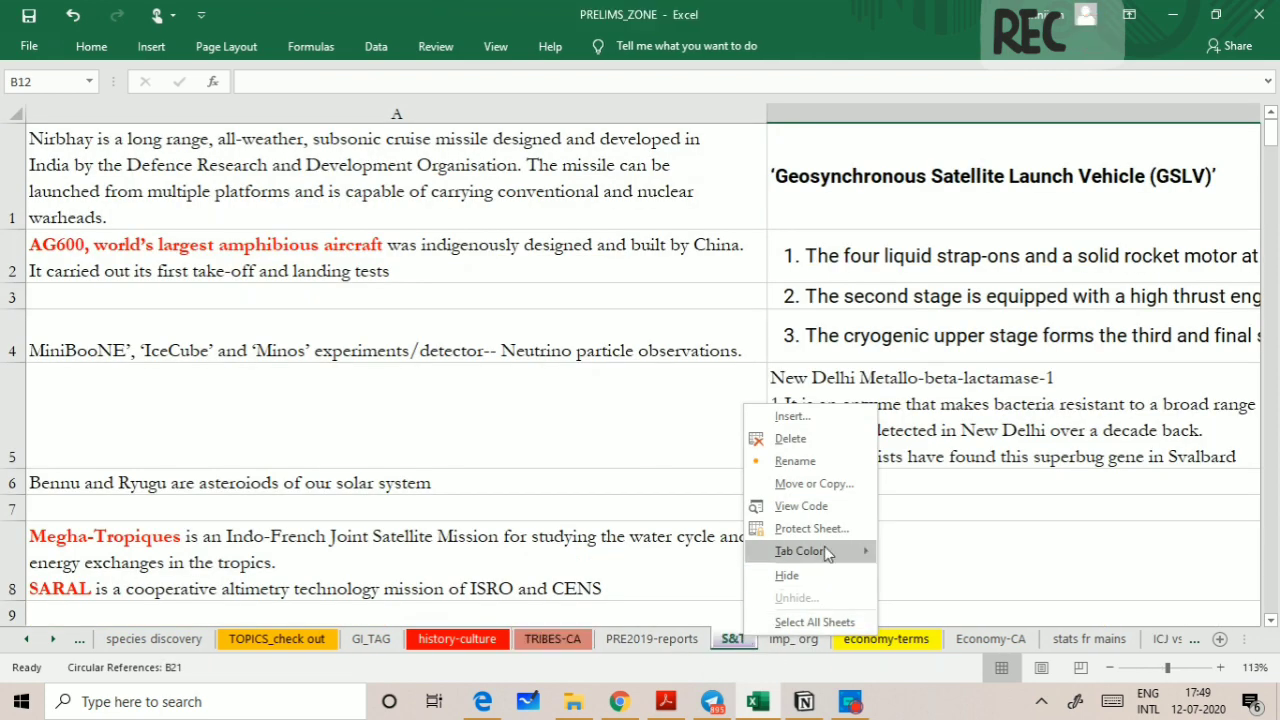
pyautogui.moveTo(799, 551)
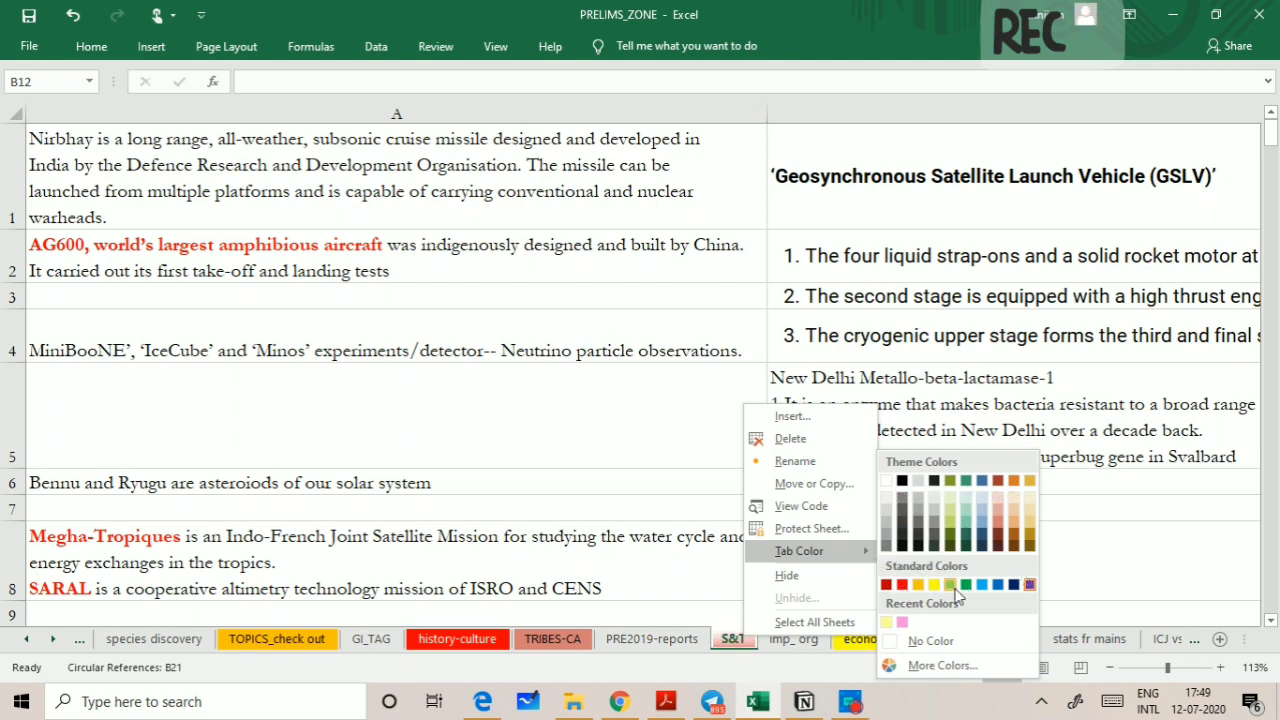
pyautogui.click(731, 641)
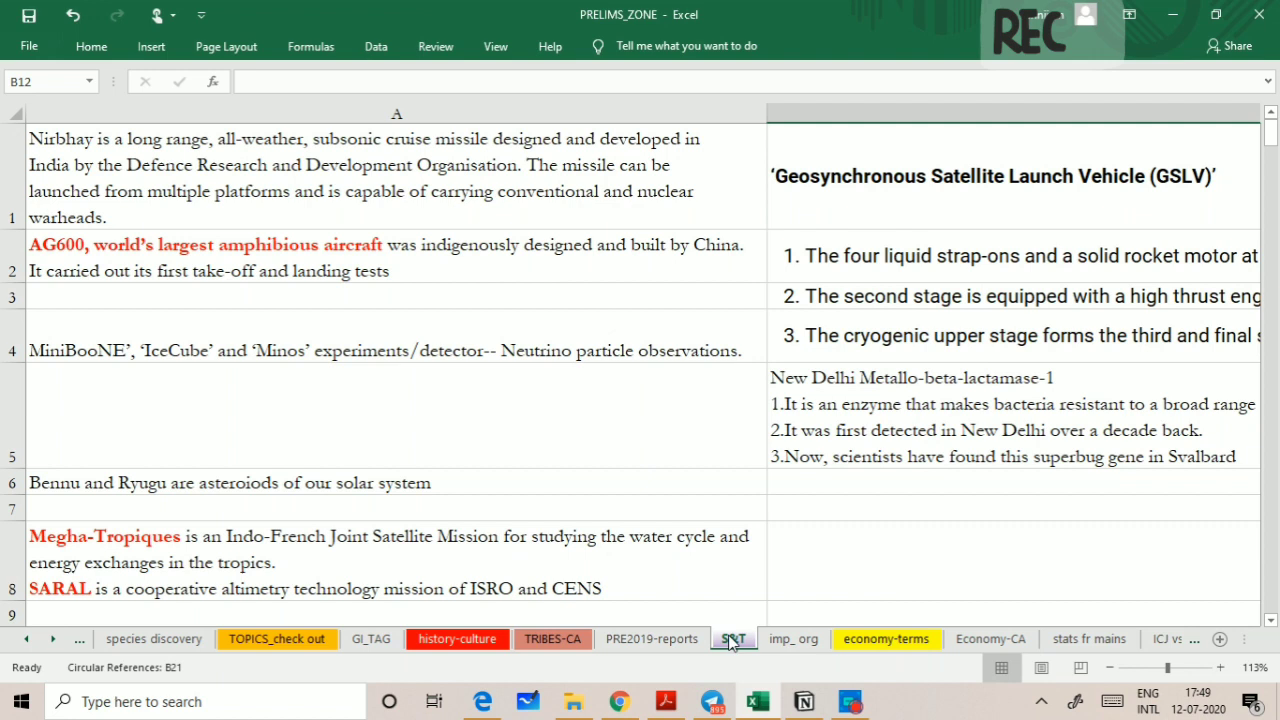
pyautogui.scroll(2, 638, 645)
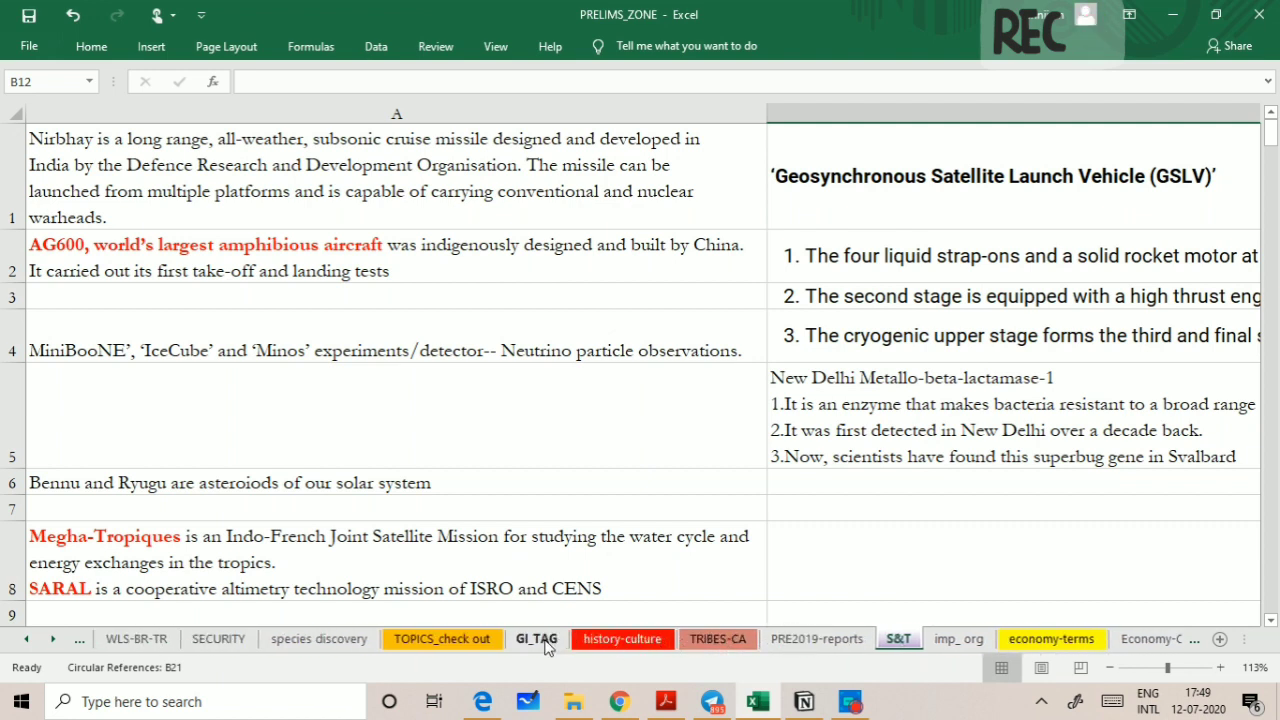
# Scroll the tab bar back through the earlier topic sheets.
pyautogui.scroll(2, 500, 644)
pyautogui.scroll(1, 478, 643)
pyautogui.scroll(1, 478, 643)
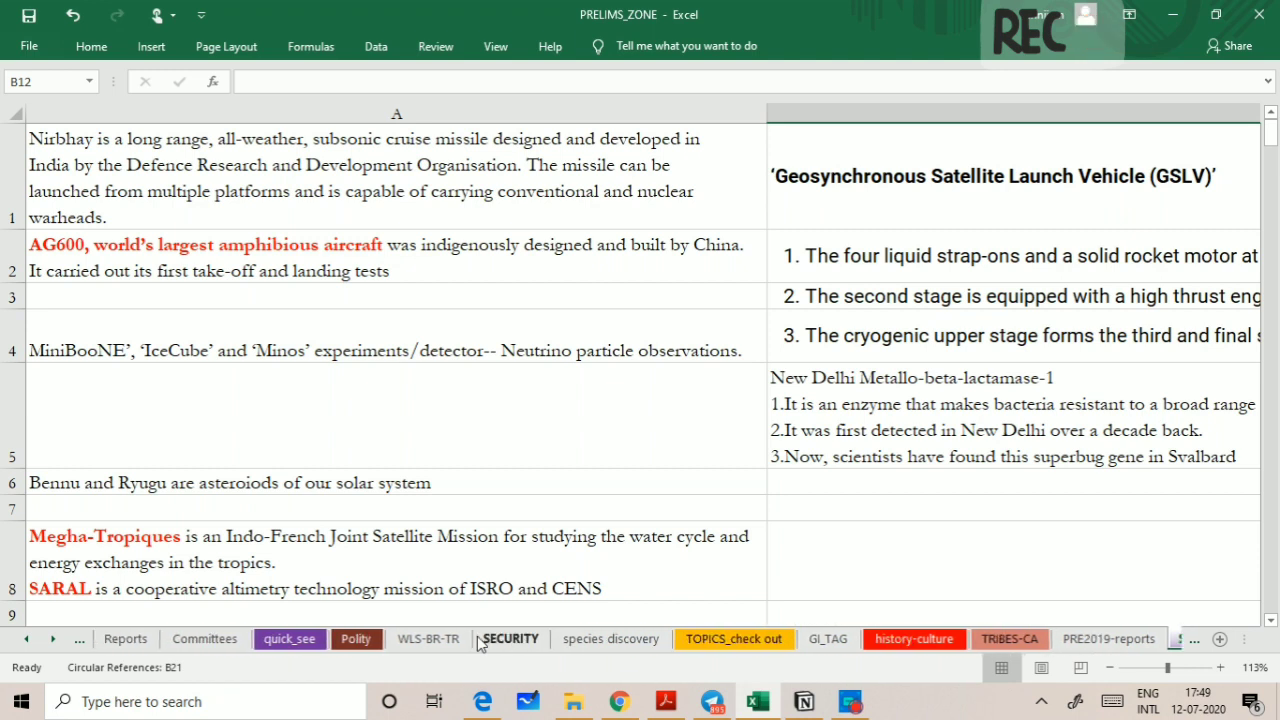
pyautogui.scroll(2, 442, 645)
pyautogui.scroll(1, 442, 645)
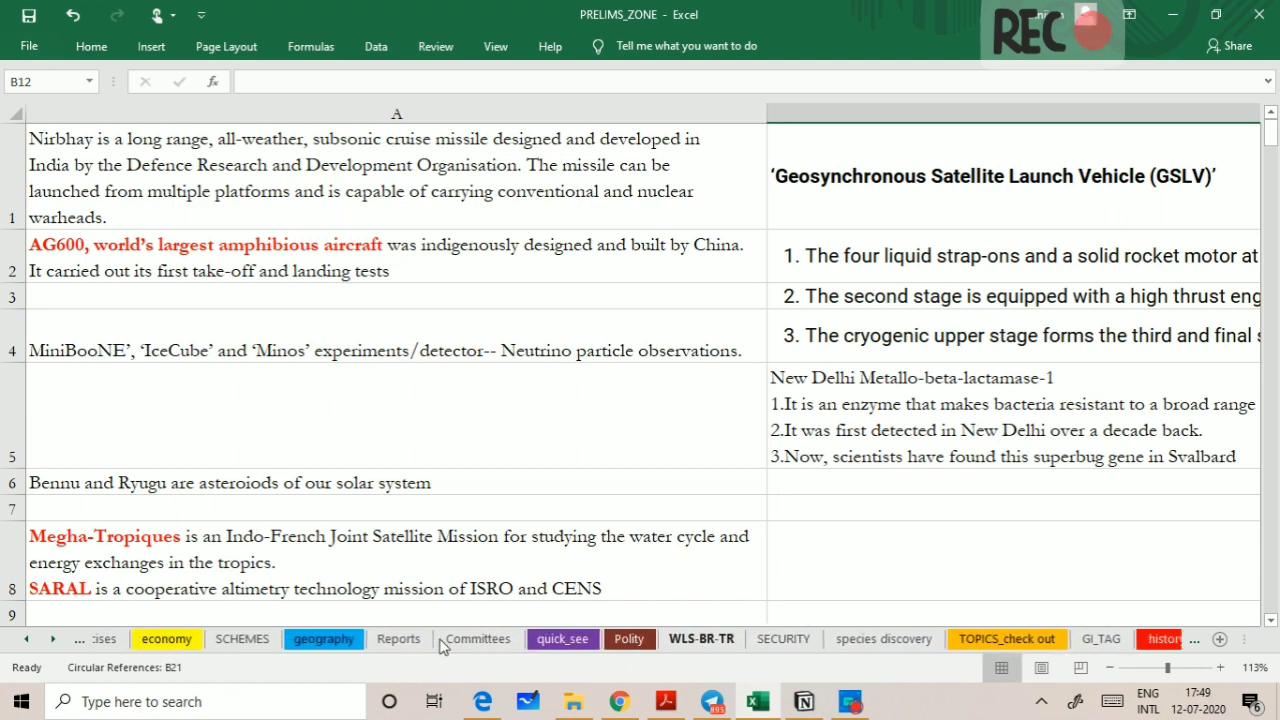
pyautogui.scroll(1, 442, 645)
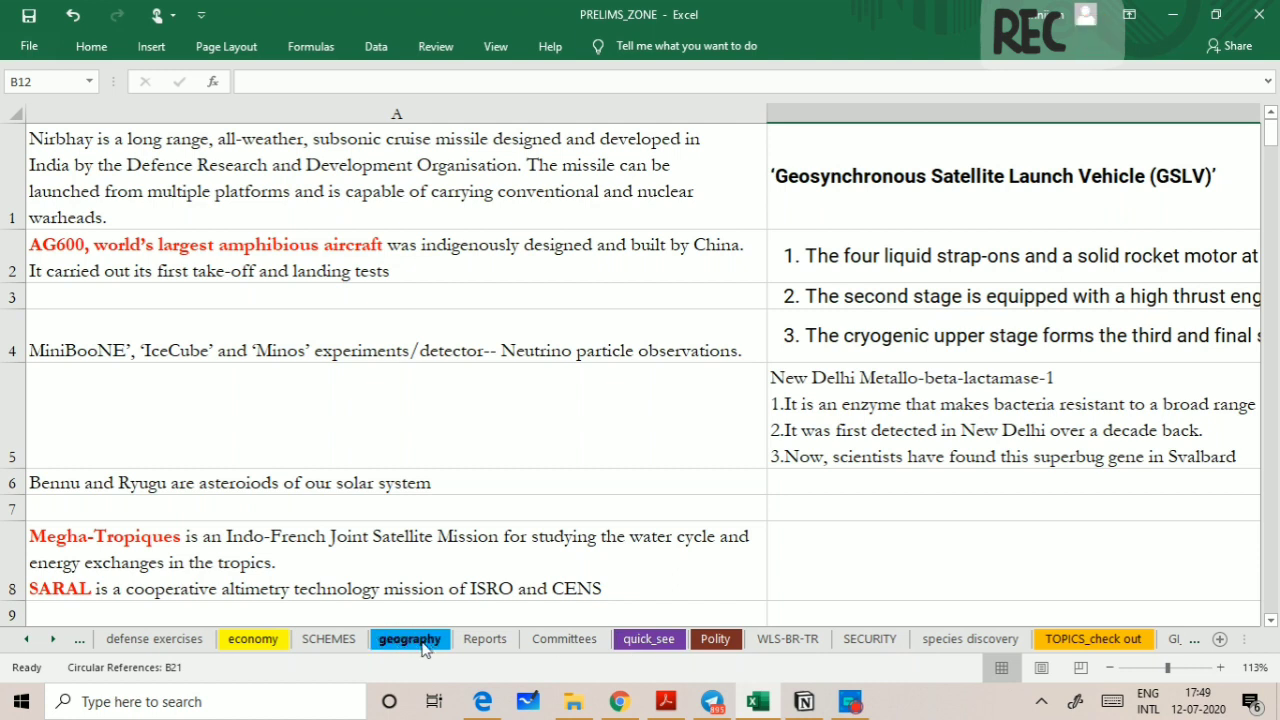
pyautogui.scroll(3, 422, 645)
pyautogui.scroll(1, 540, 645)
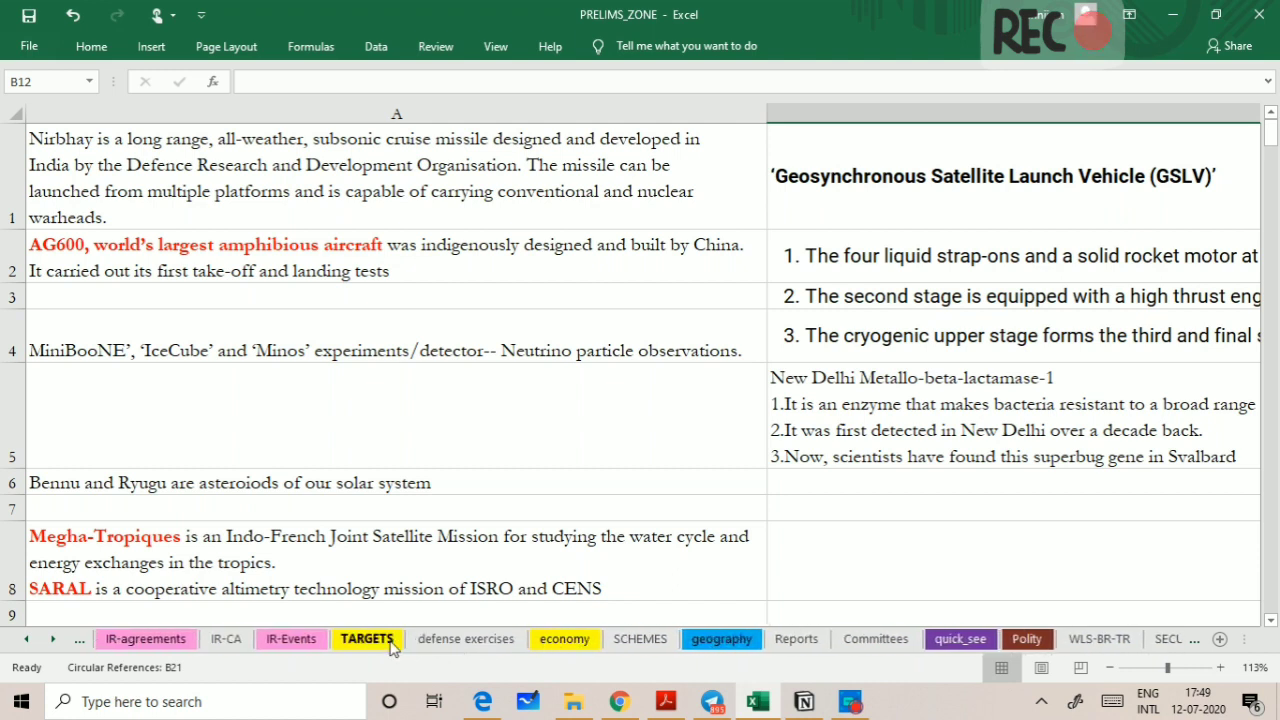
pyautogui.scroll(3, 372, 648)
pyautogui.scroll(2, 372, 648)
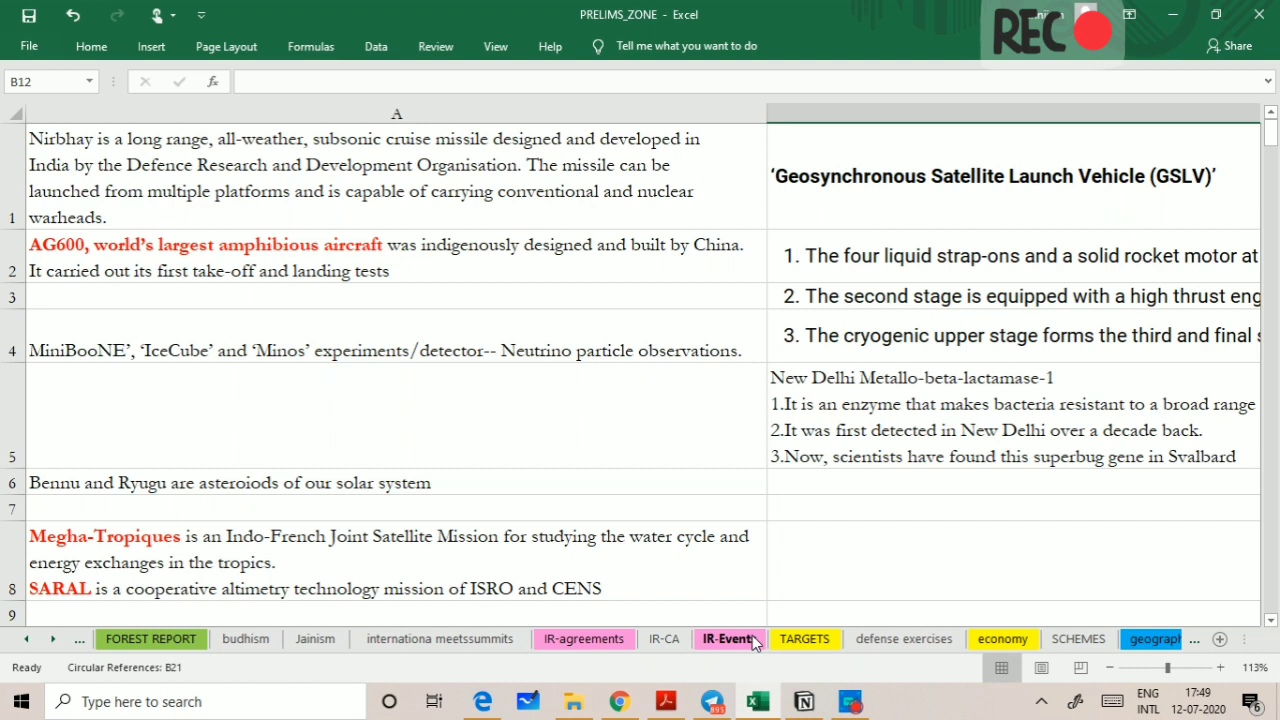
pyautogui.scroll(1, 577, 645)
pyautogui.scroll(1, 577, 645)
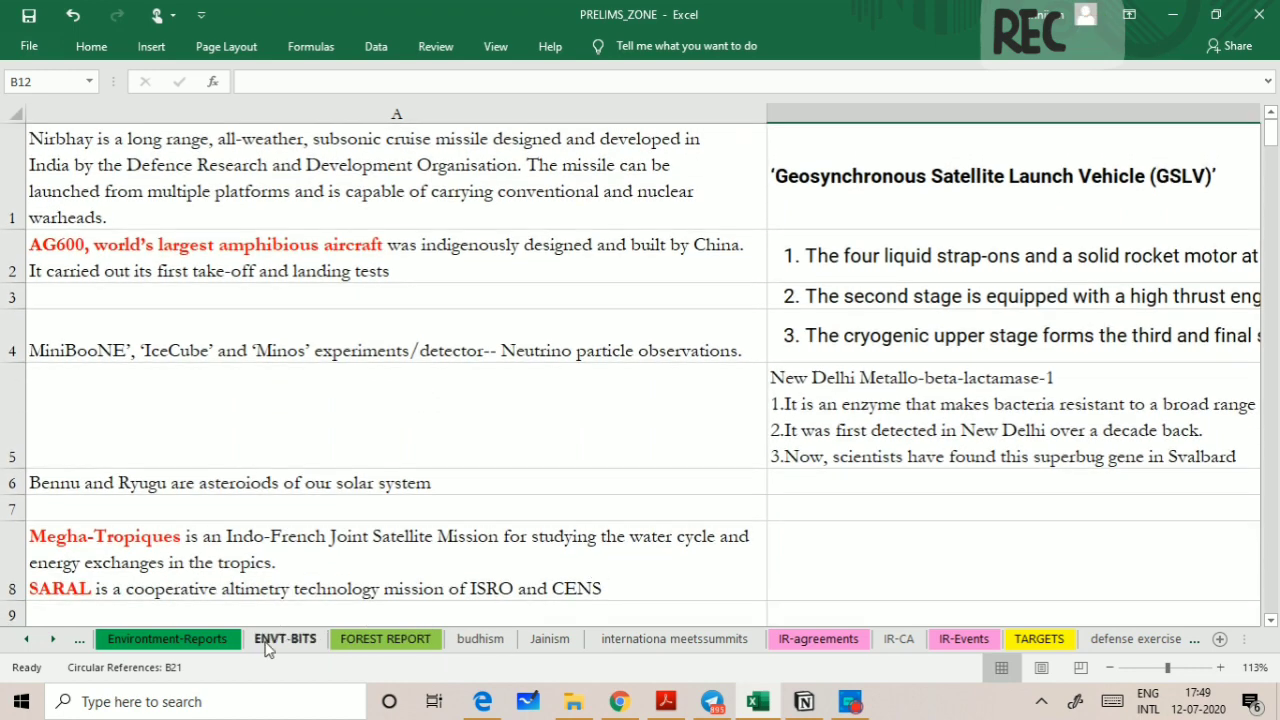
# Step through the Global Risks Report 2019, CCPI, E-Waste, Asian Waterbird Census and Living Planet entries.
pyautogui.click(214, 645)
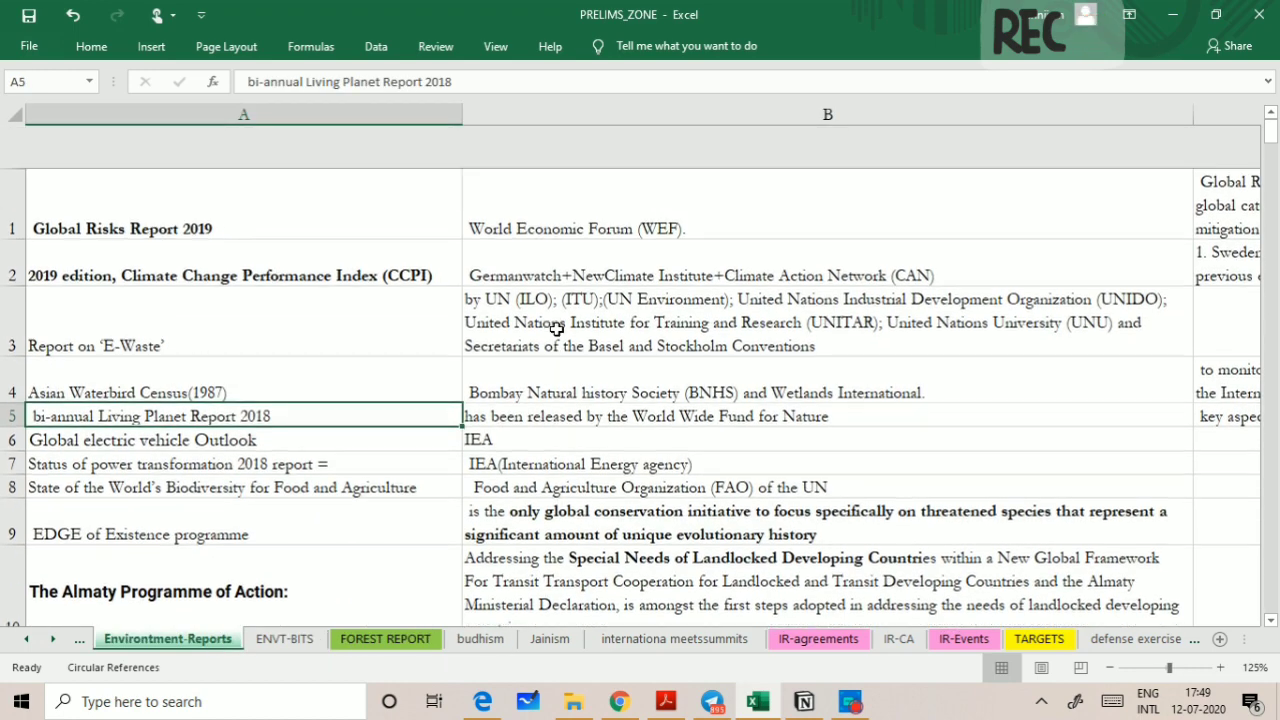
pyautogui.scroll(-2, 556, 329)
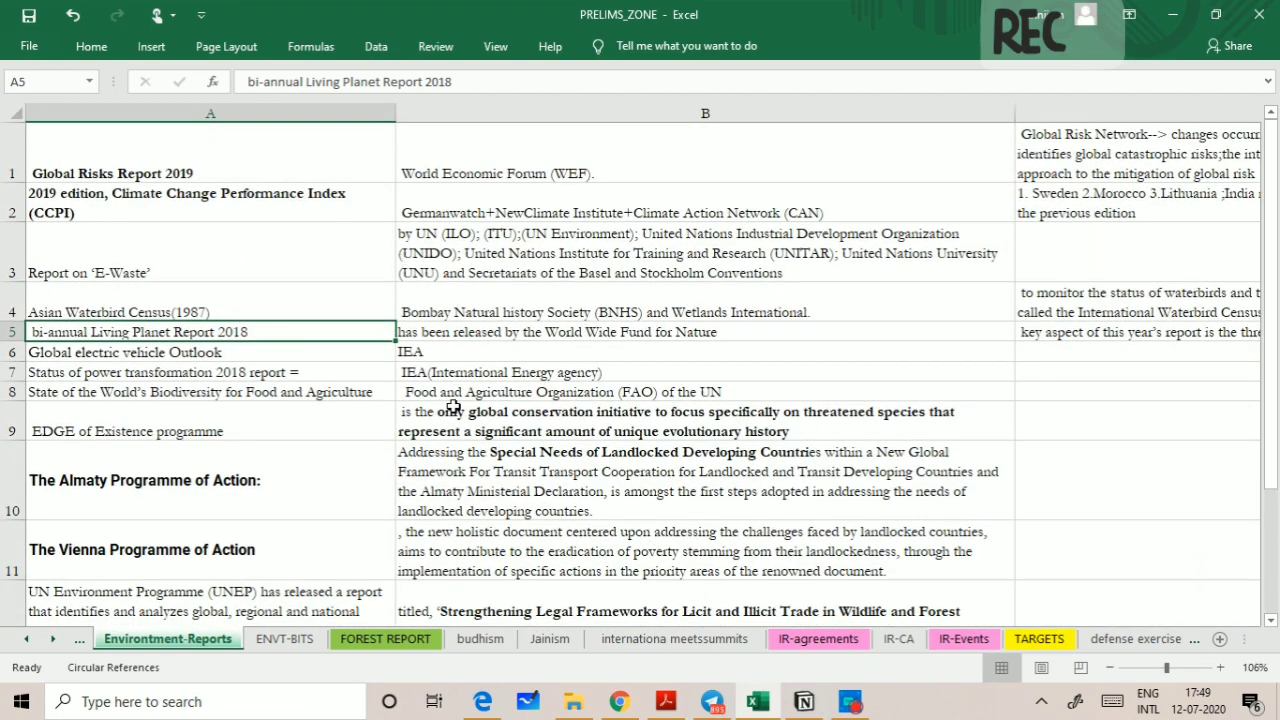
pyautogui.click(170, 152)
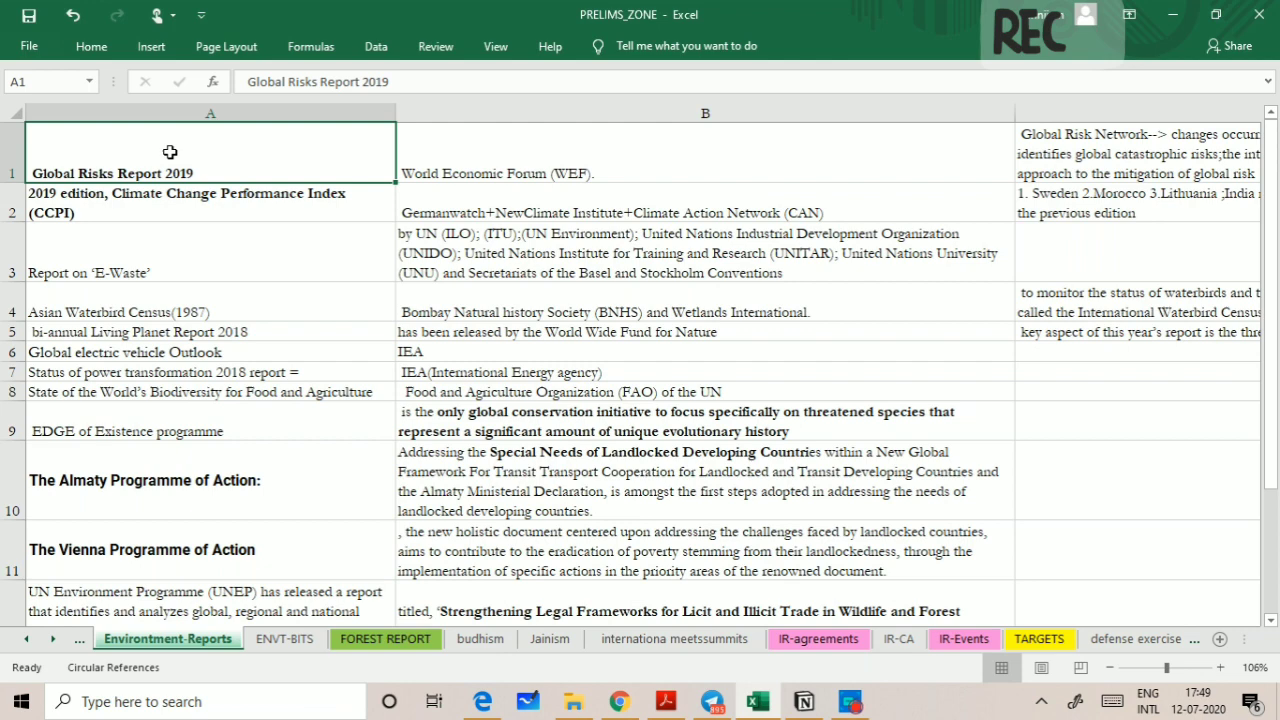
pyautogui.press('Down')
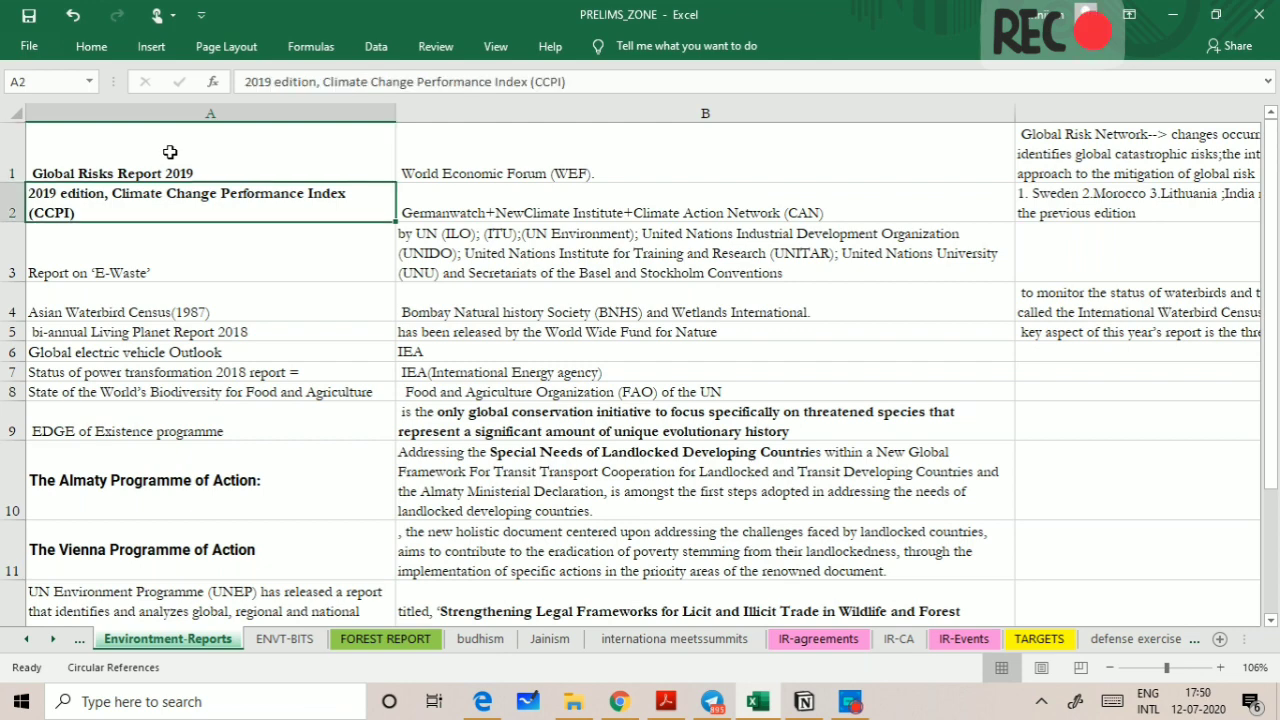
pyautogui.press('Down')
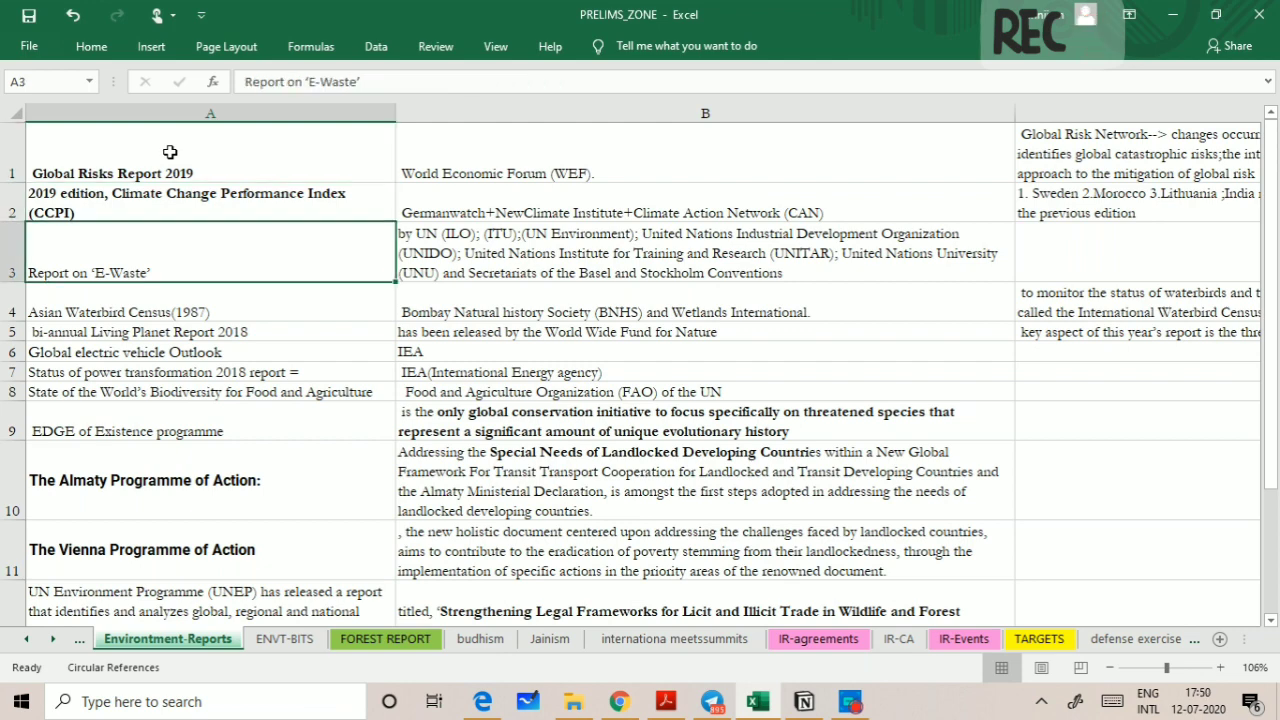
pyautogui.press('Down')
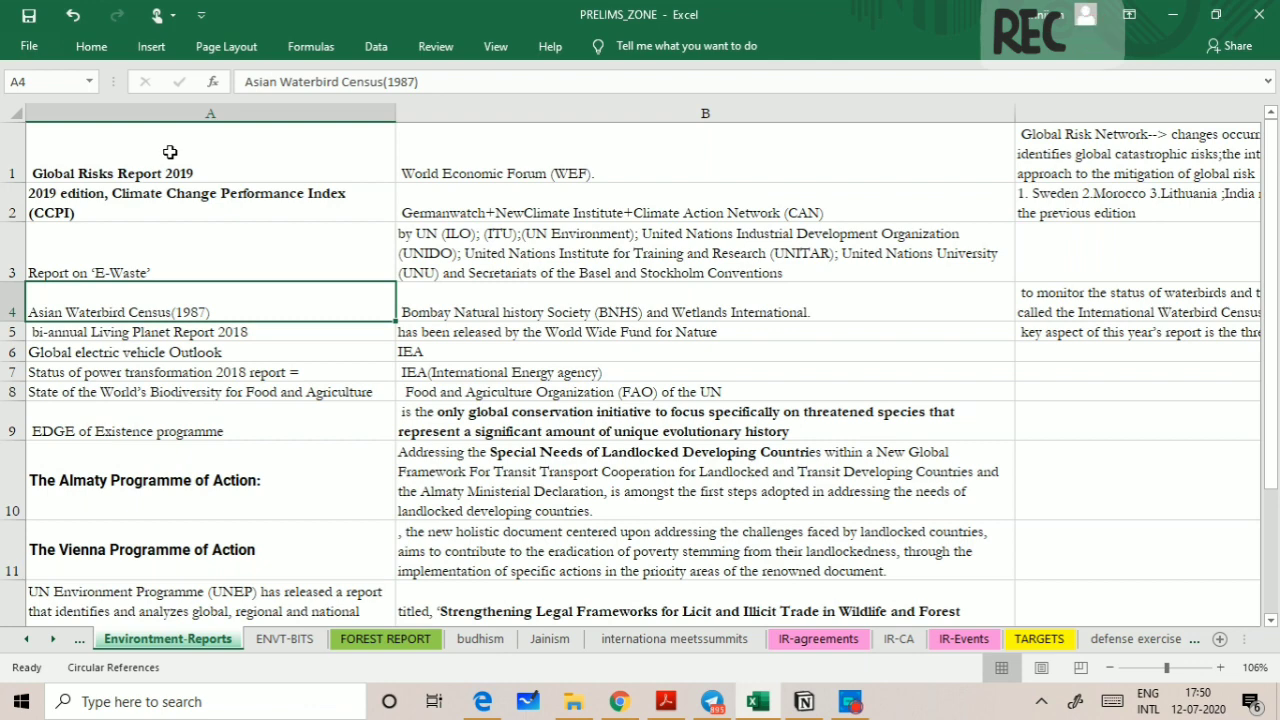
pyautogui.press('Down')
pyautogui.press('Down')
pyautogui.press('Down')
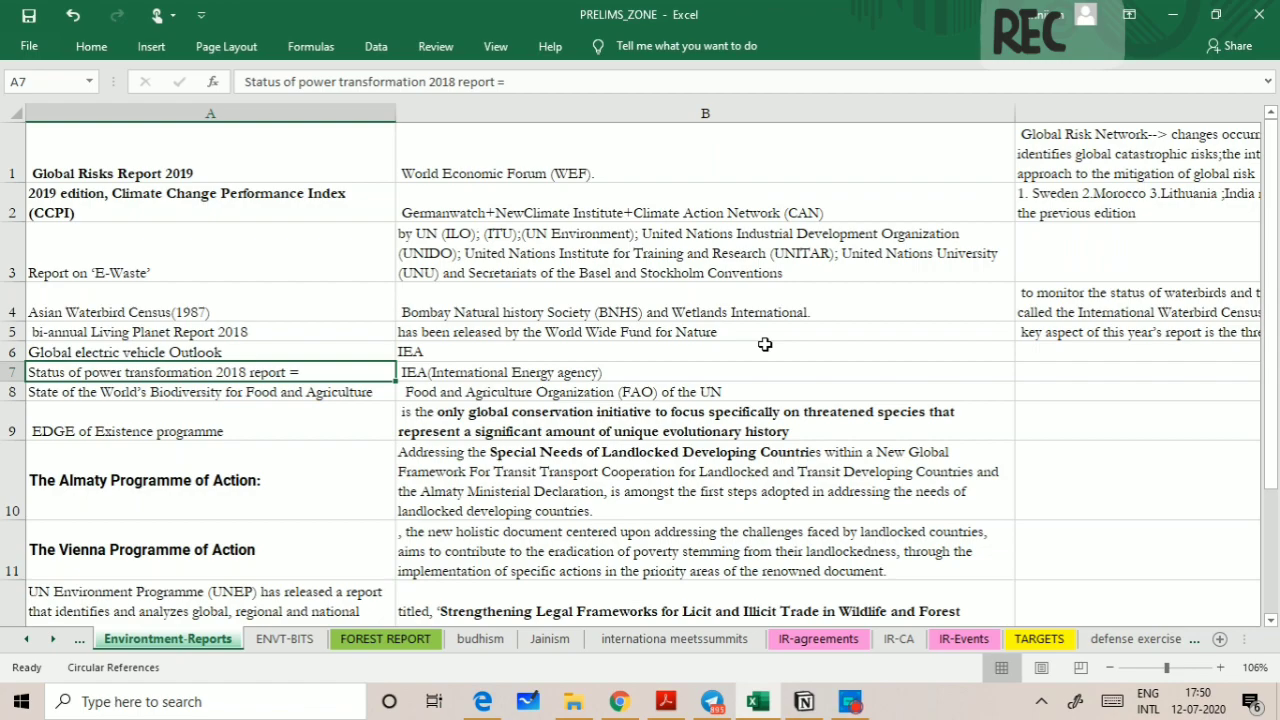
# Scroll down and back up through the environment reports list.
pyautogui.scroll(-1, 764, 344)
pyautogui.scroll(-1, 764, 344)
pyautogui.scroll(1, 764, 344)
pyautogui.scroll(2, 764, 344)
# Go to the FOREST REPORT sheet and scroll to the LISS note.
pyautogui.click(385, 638)
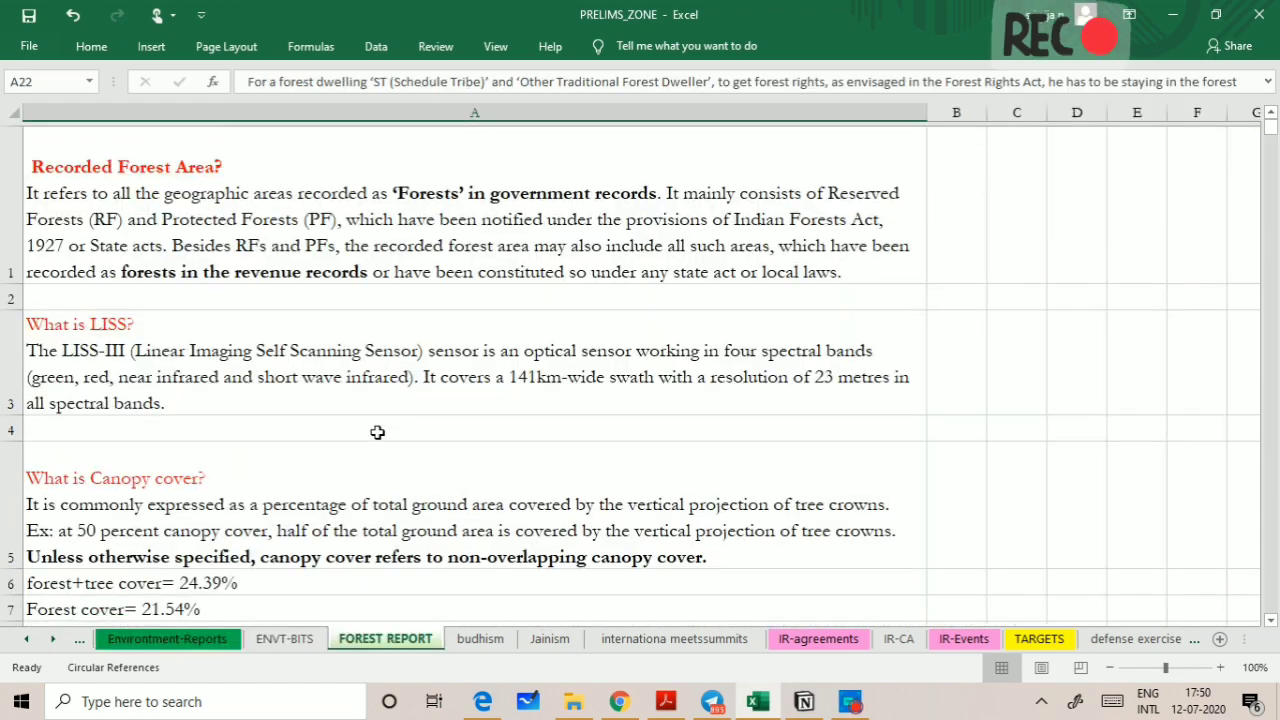
pyautogui.scroll(-1, 377, 432)
pyautogui.scroll(-1, 377, 432)
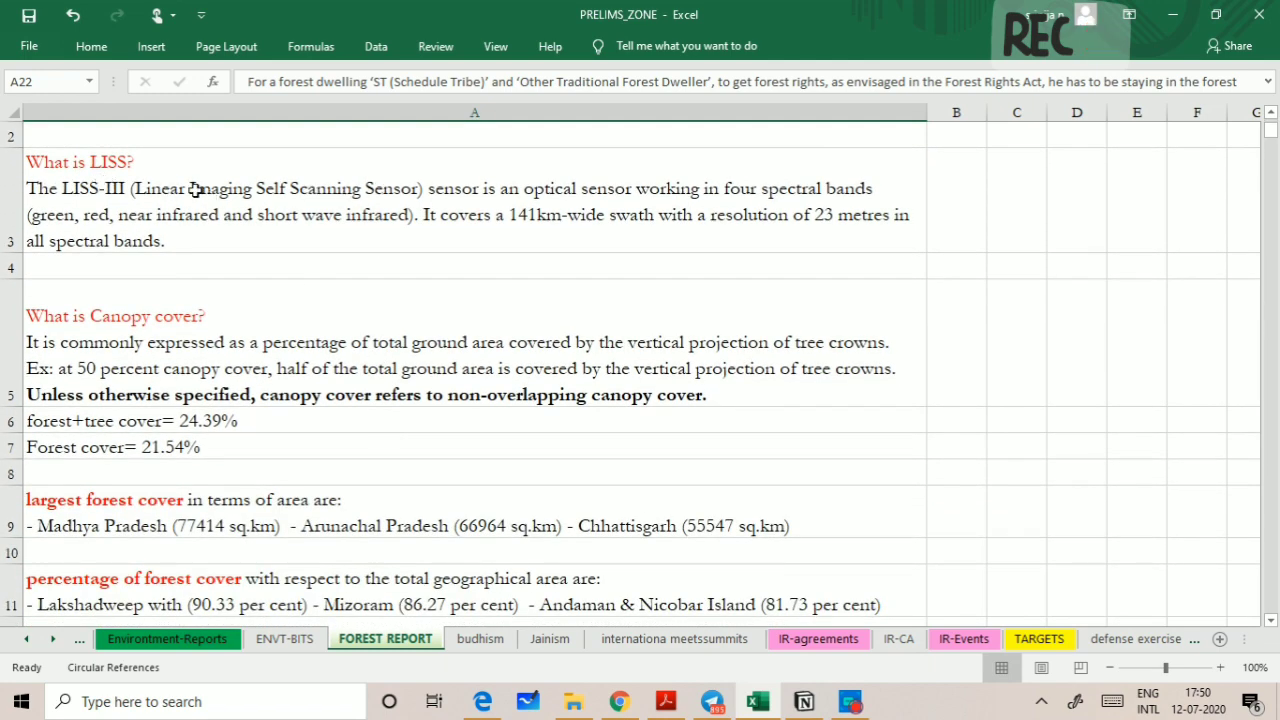
# Make 'LISS-III (Linear Imaging Self Scanning Sensor)' in A3 bold red, then go to budhism.
pyautogui.doubleClick(95, 190)
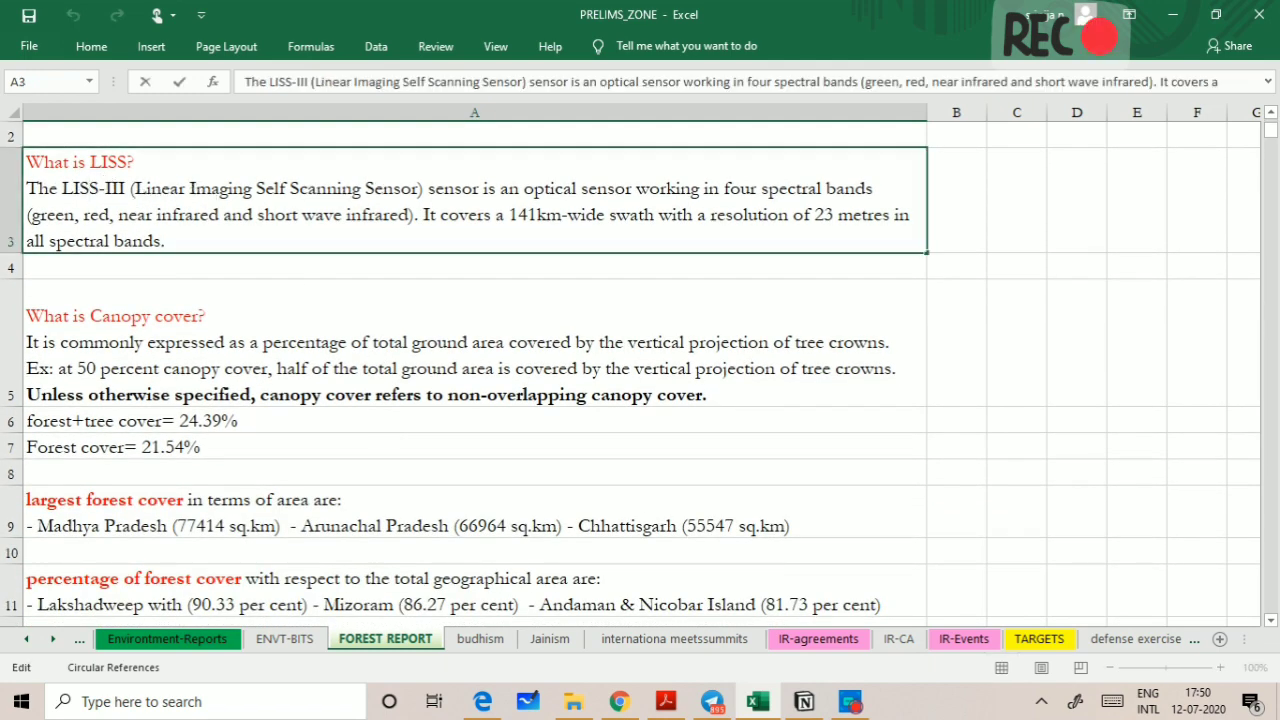
pyautogui.moveTo(58, 188); pyautogui.dragTo(436, 188)
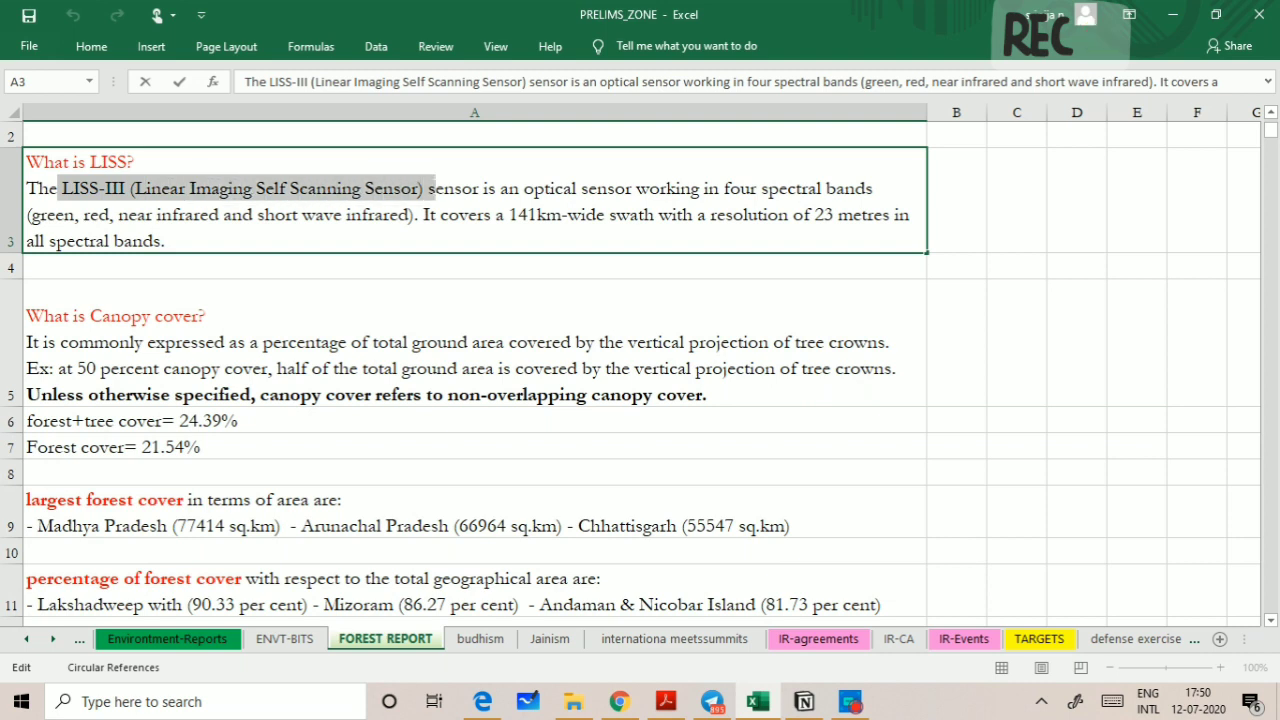
pyautogui.click(484, 158)
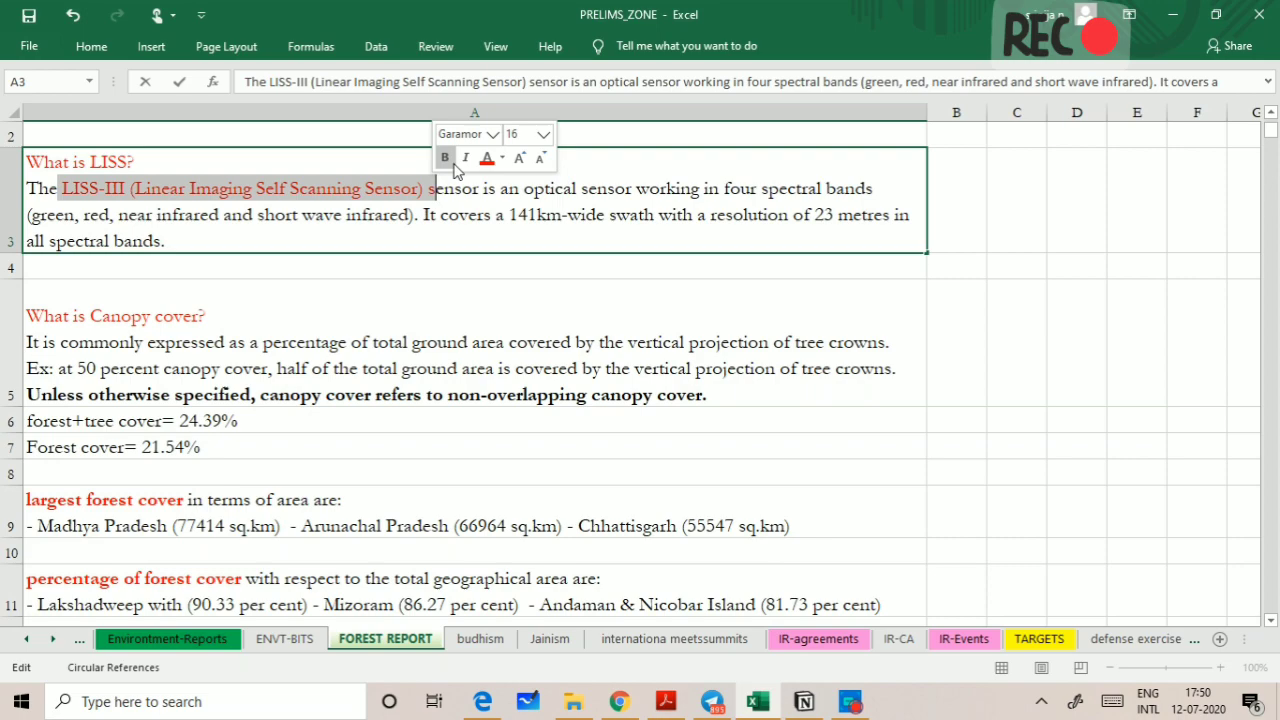
pyautogui.click(445, 158)
pyautogui.click(455, 241)
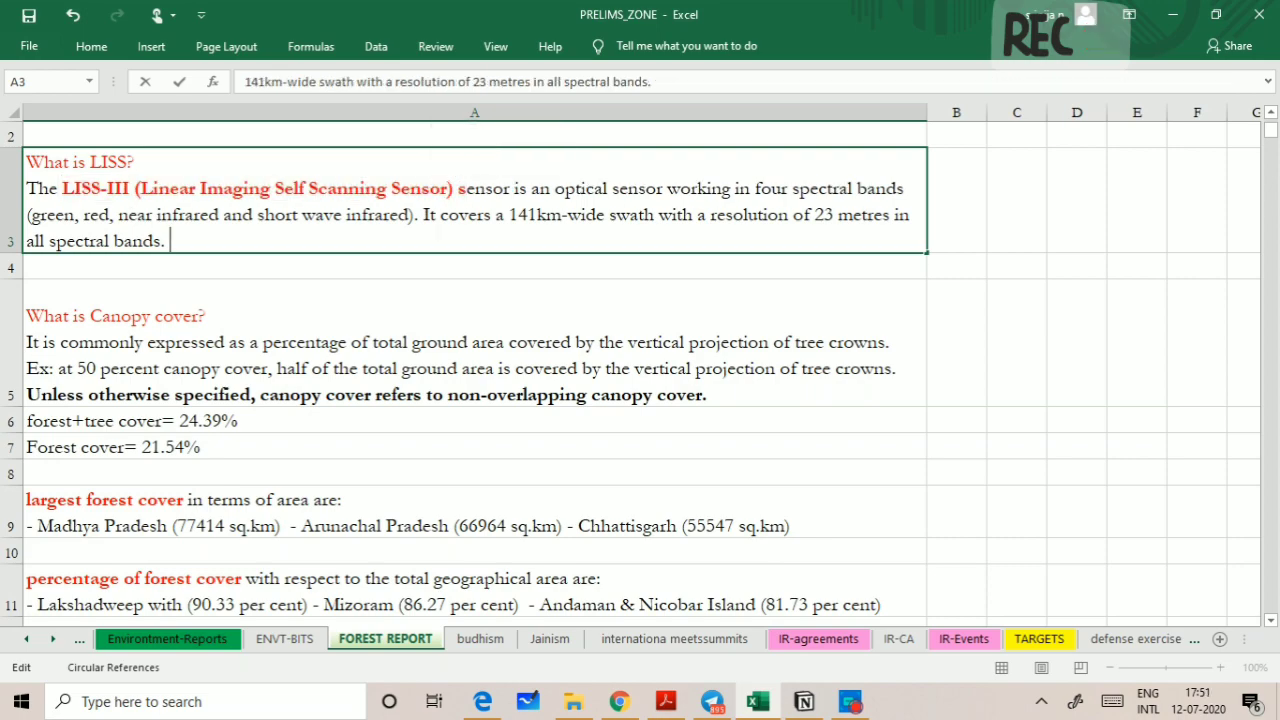
pyautogui.click(460, 340)
pyautogui.click(478, 638)
pyautogui.scroll(1, 495, 403)
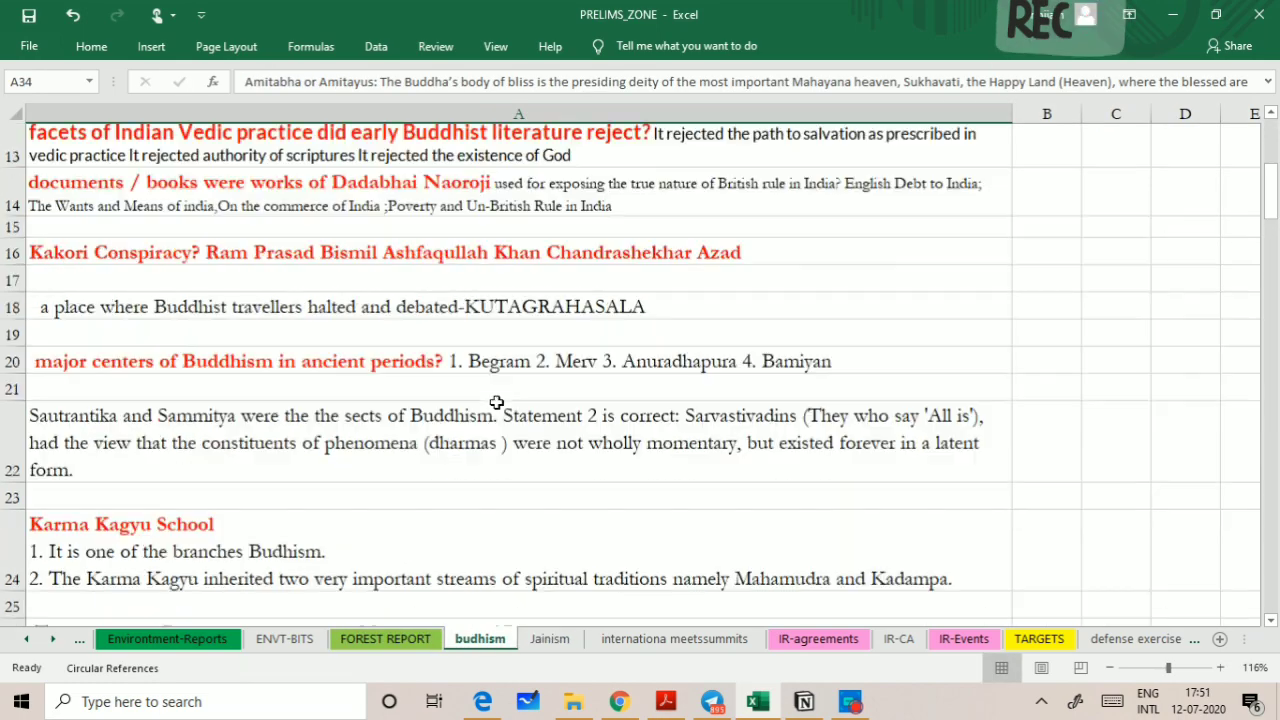
pyautogui.scroll(3, 495, 403)
pyautogui.scroll(2, 495, 403)
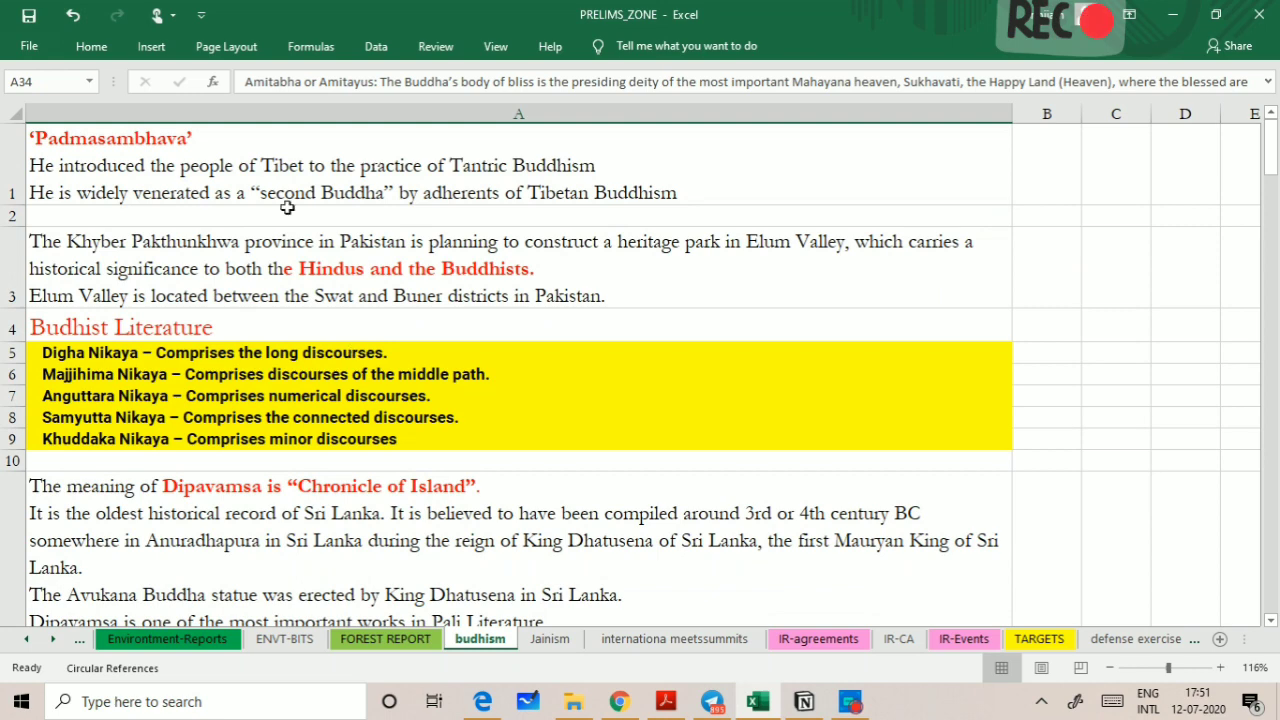
pyautogui.scroll(-1, 414, 519)
pyautogui.scroll(-2, 414, 519)
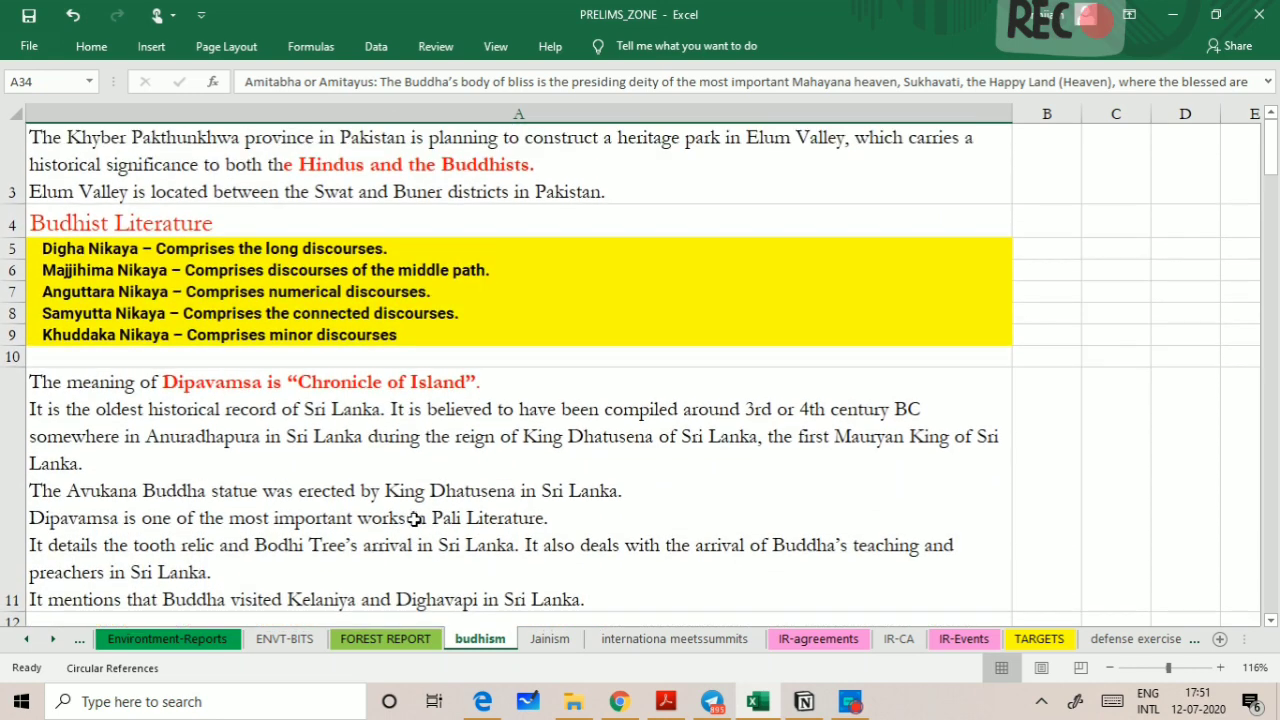
pyautogui.scroll(-1, 414, 519)
pyautogui.scroll(-2, 414, 519)
pyautogui.scroll(-1, 414, 519)
pyautogui.scroll(-1, 414, 519)
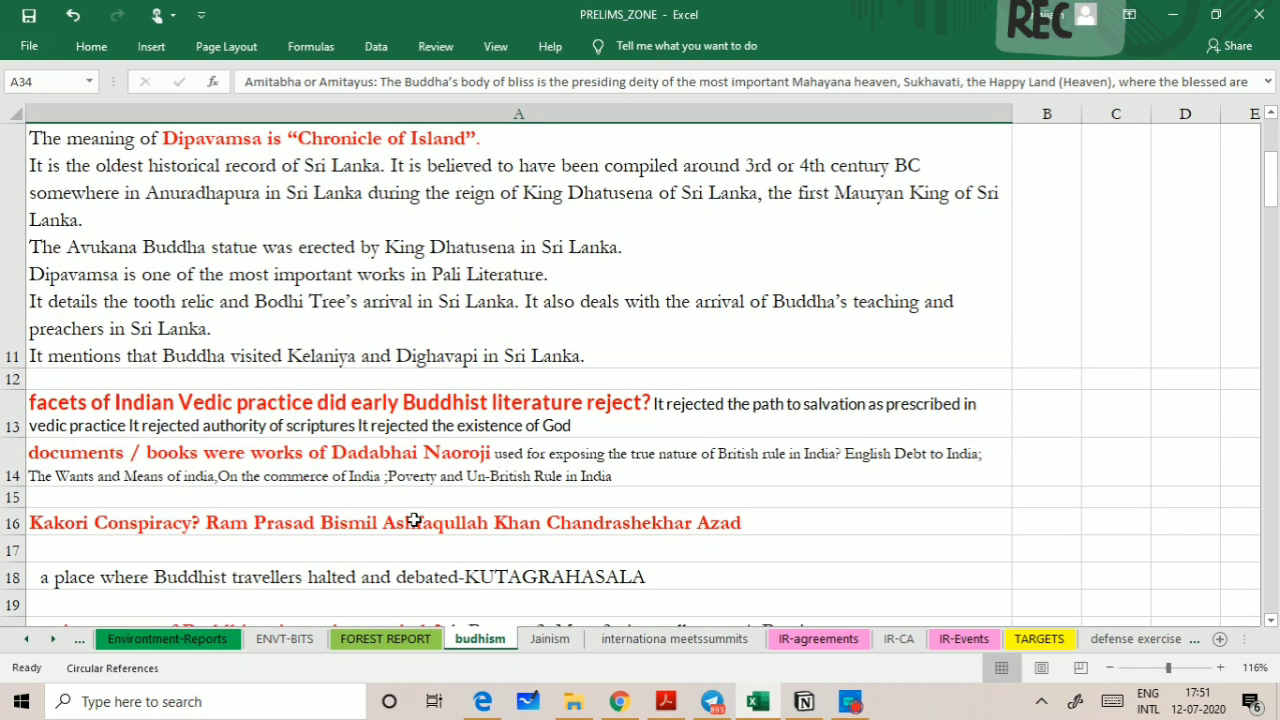
pyautogui.scroll(-1, 414, 519)
pyautogui.scroll(-2, 414, 519)
pyautogui.scroll(-1, 414, 519)
pyautogui.scroll(-1, 414, 519)
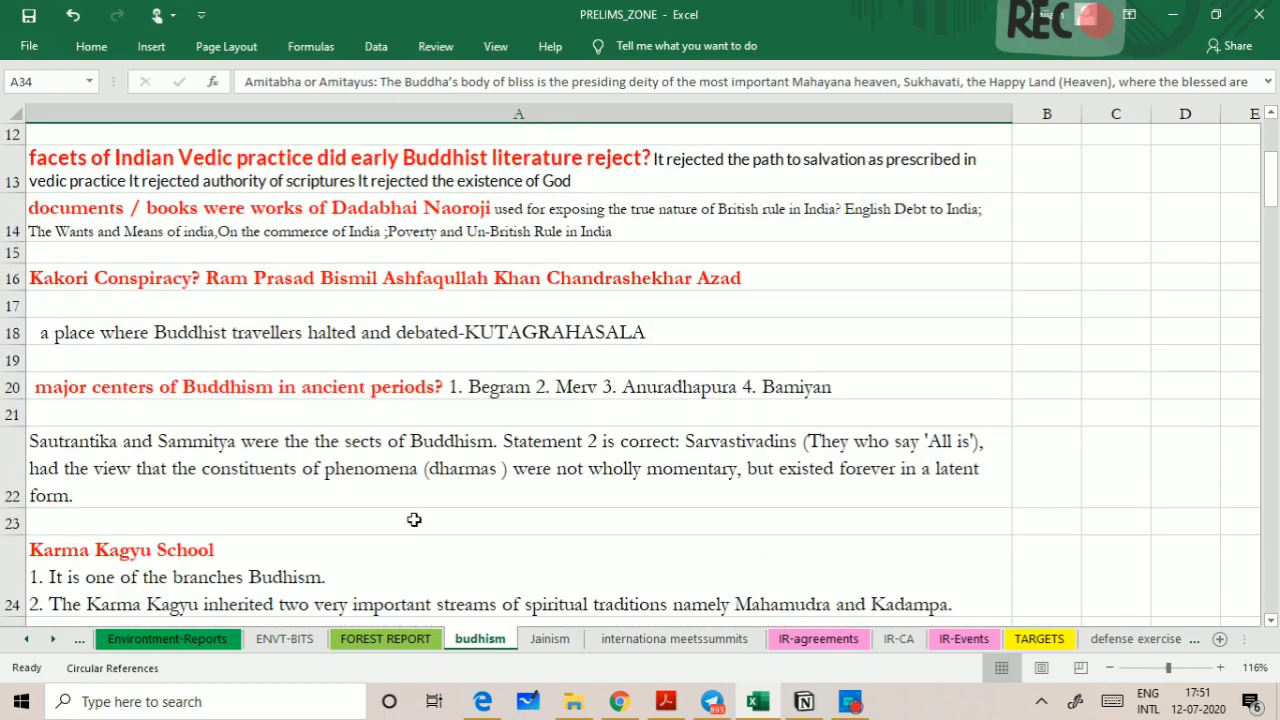
pyautogui.scroll(-2, 414, 519)
pyautogui.scroll(-1, 414, 519)
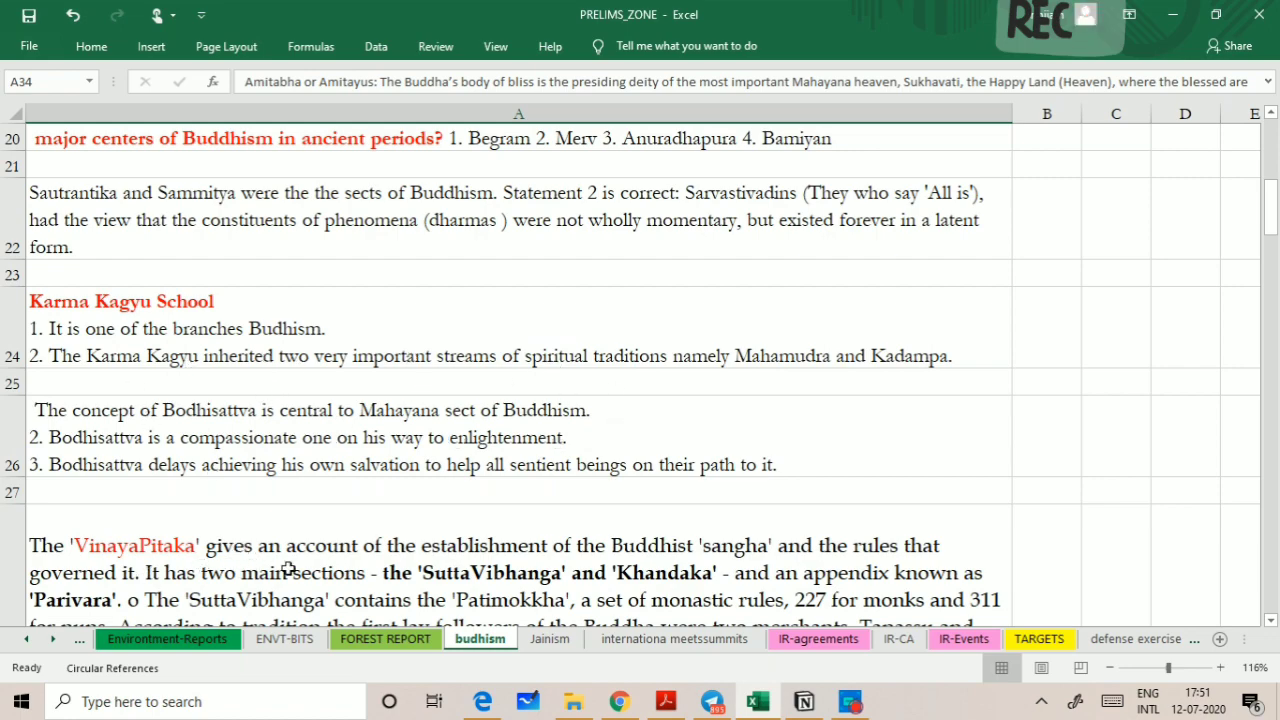
pyautogui.scroll(-2, 288, 568)
pyautogui.scroll(-2, 288, 568)
pyautogui.scroll(-1, 288, 568)
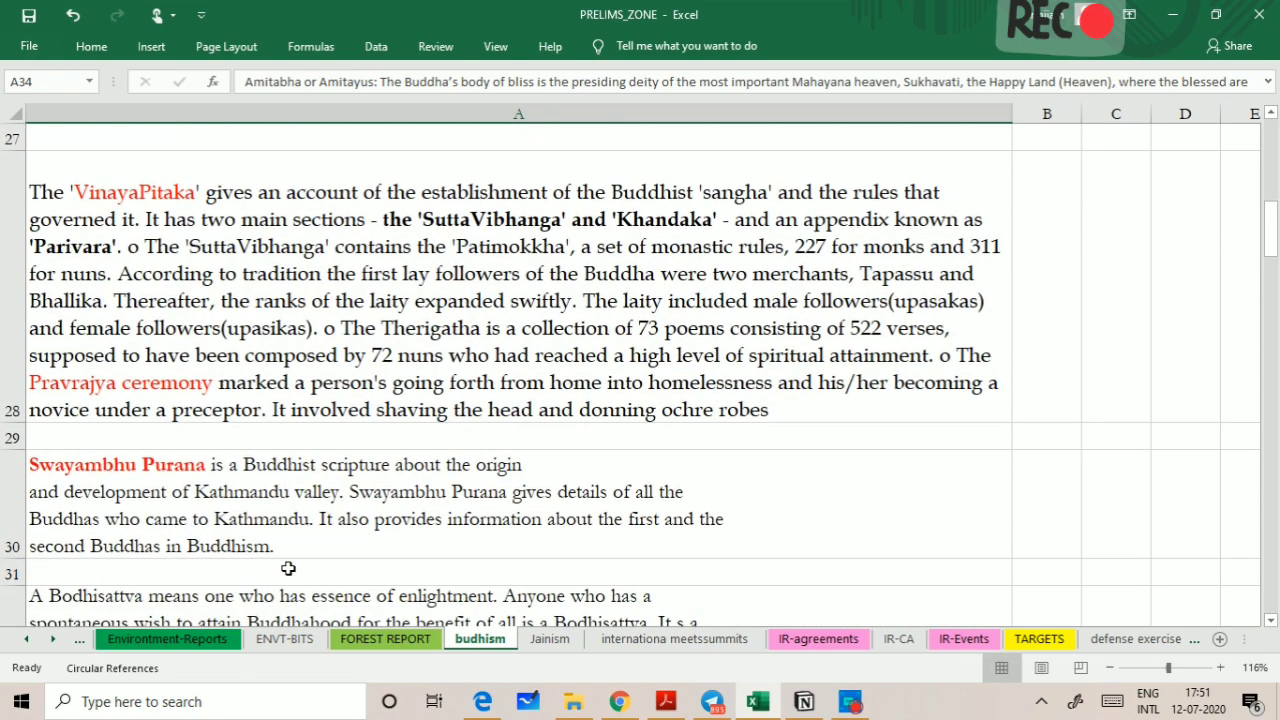
pyautogui.scroll(-2, 288, 568)
pyautogui.scroll(-1, 288, 568)
pyautogui.scroll(-1, 288, 568)
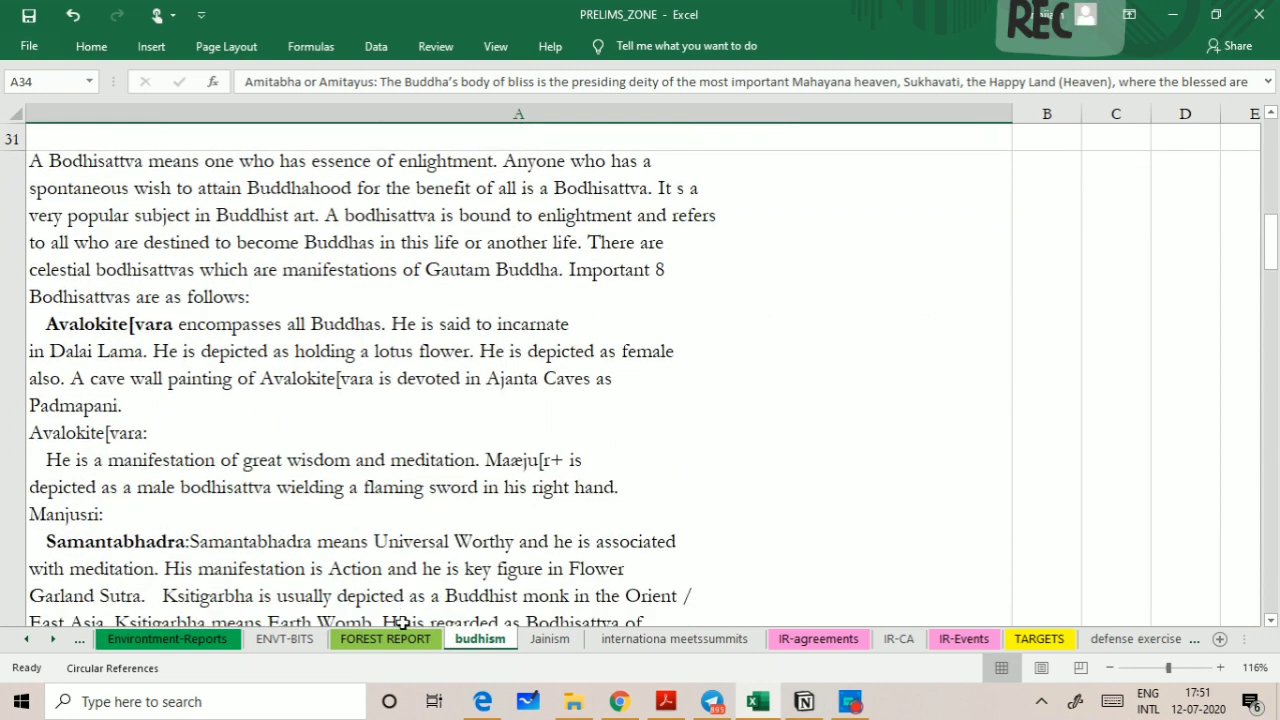
# Zoom and scroll through the Jainism notes, then go to the internationa meetssummits sheet.
pyautogui.click(550, 639)
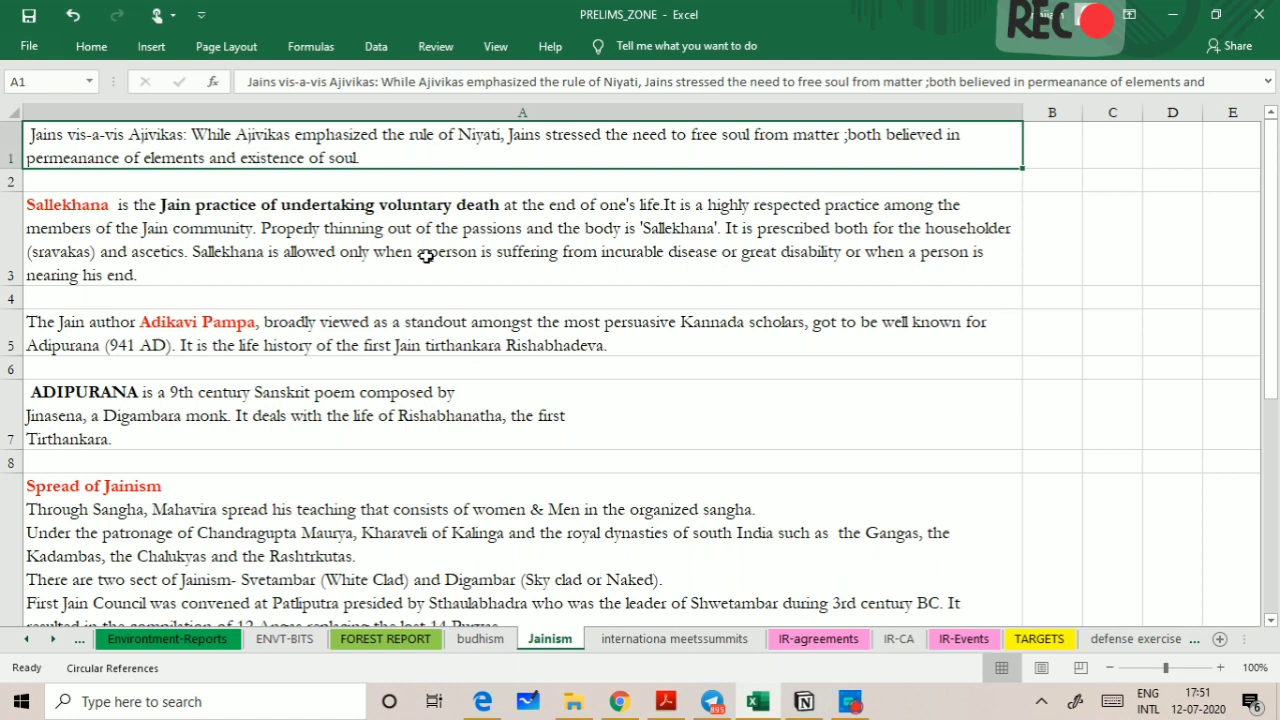
pyautogui.scroll(1, 407, 269)
pyautogui.scroll(1, 260, 255)
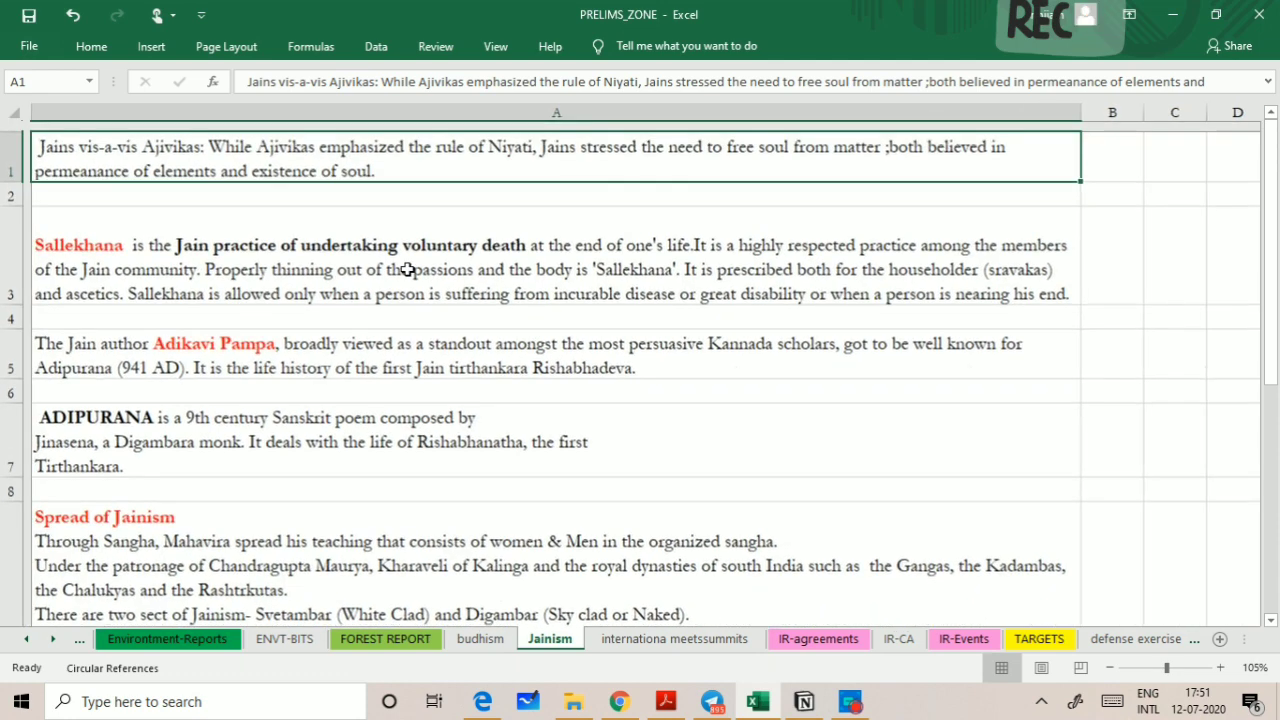
pyautogui.scroll(1, 100, 240)
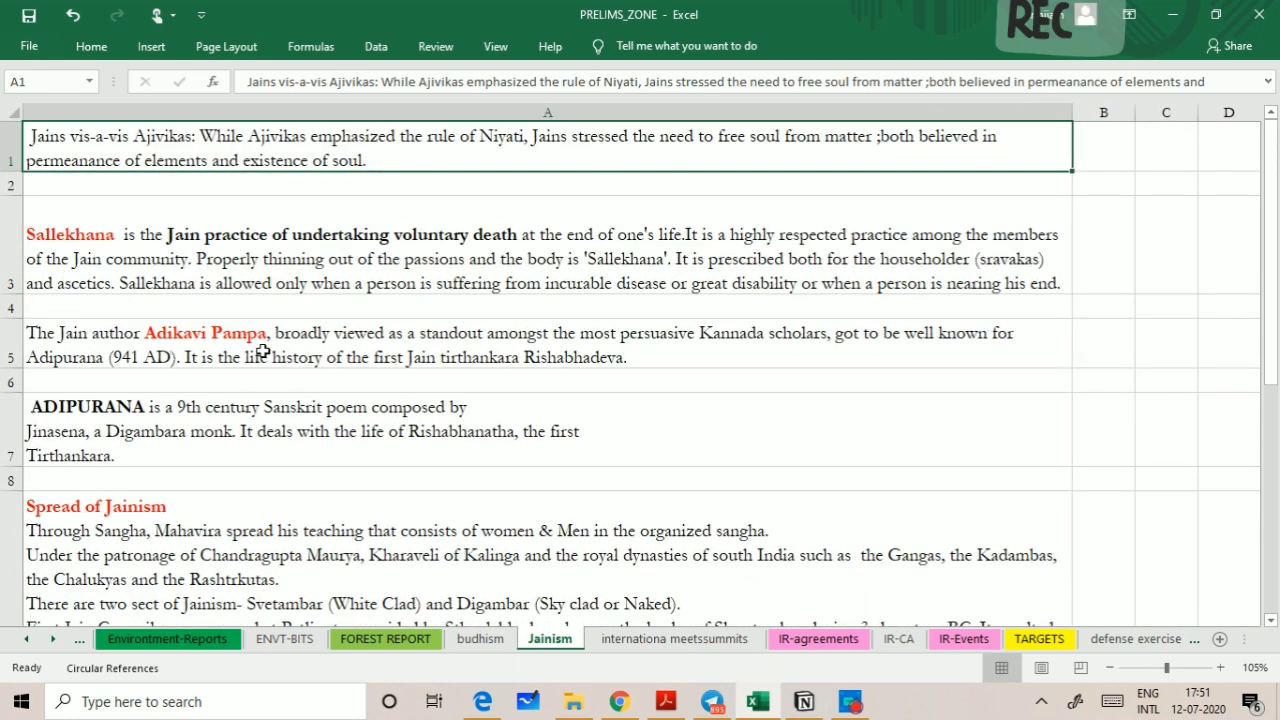
pyautogui.scroll(-1, 247, 546)
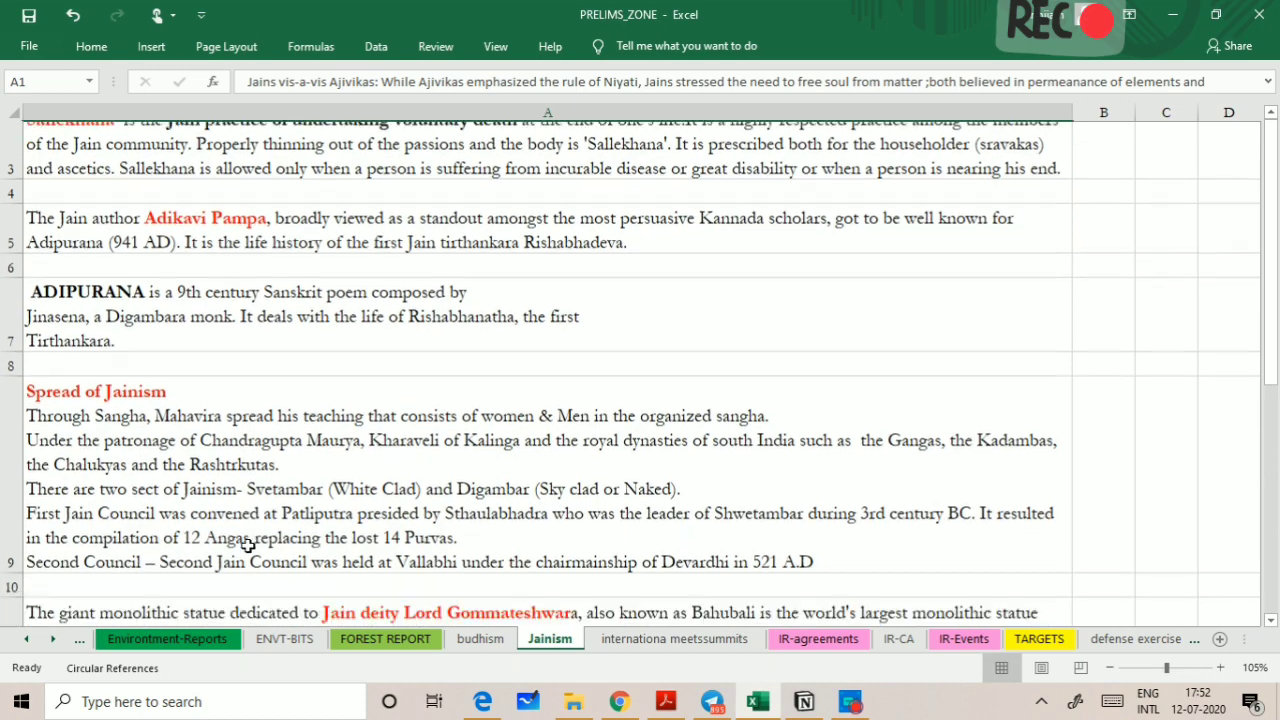
pyautogui.scroll(-1, 350, 560)
pyautogui.scroll(-1, 450, 575)
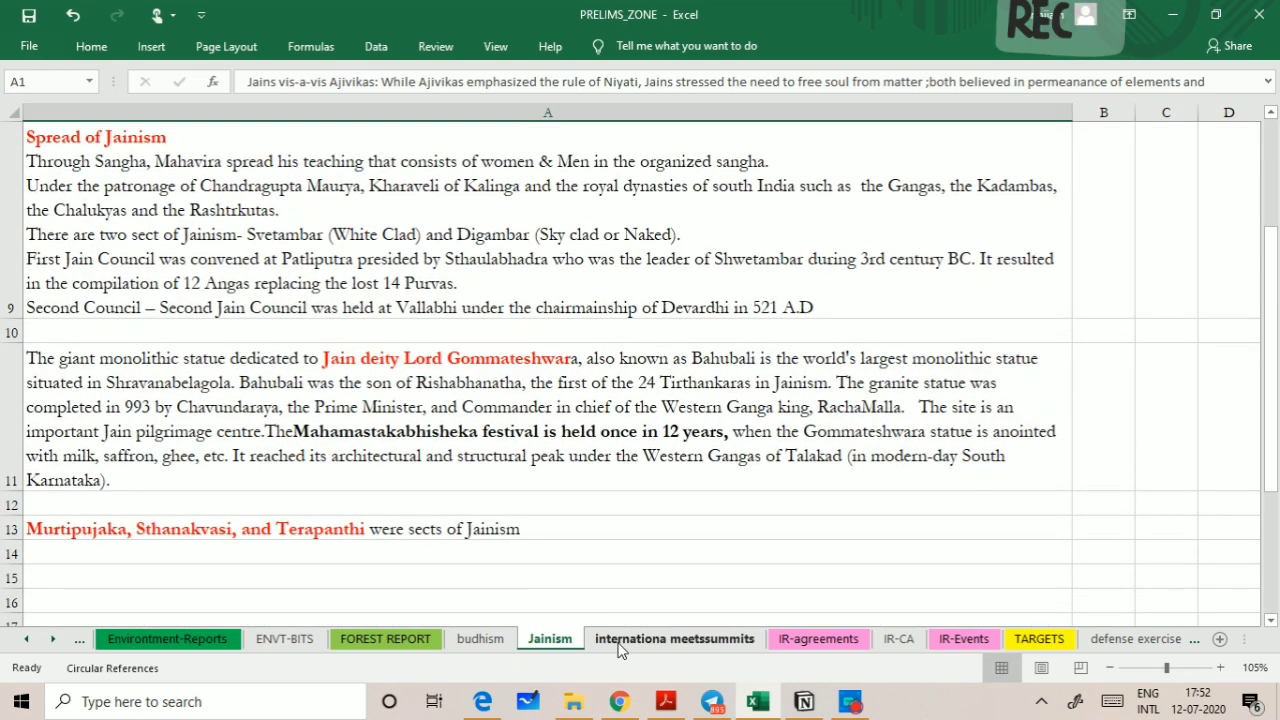
pyautogui.click(620, 648)
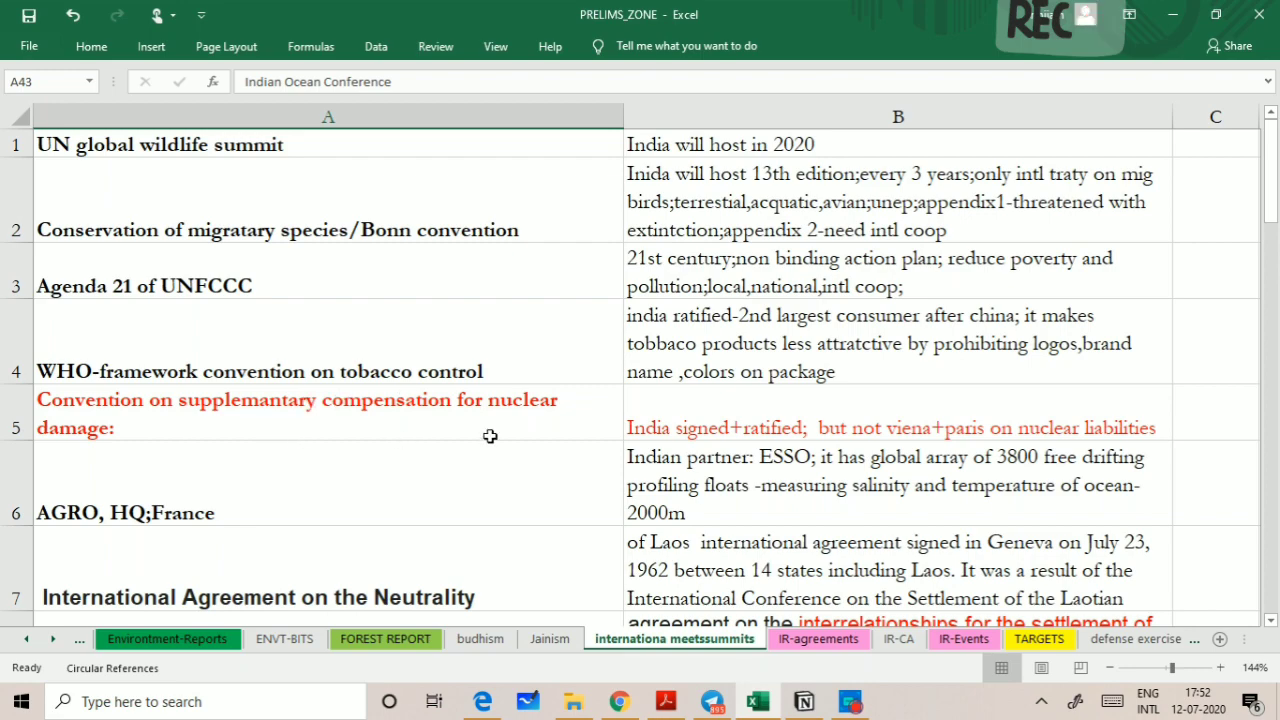
# Jump to the TARGETS sheet and scan across its programme-target columns.
pyautogui.hotkey('ctrl', 'pagedown')
pyautogui.hotkey('ctrl', 'pagedown')
pyautogui.hotkey('ctrl', 'pagedown')
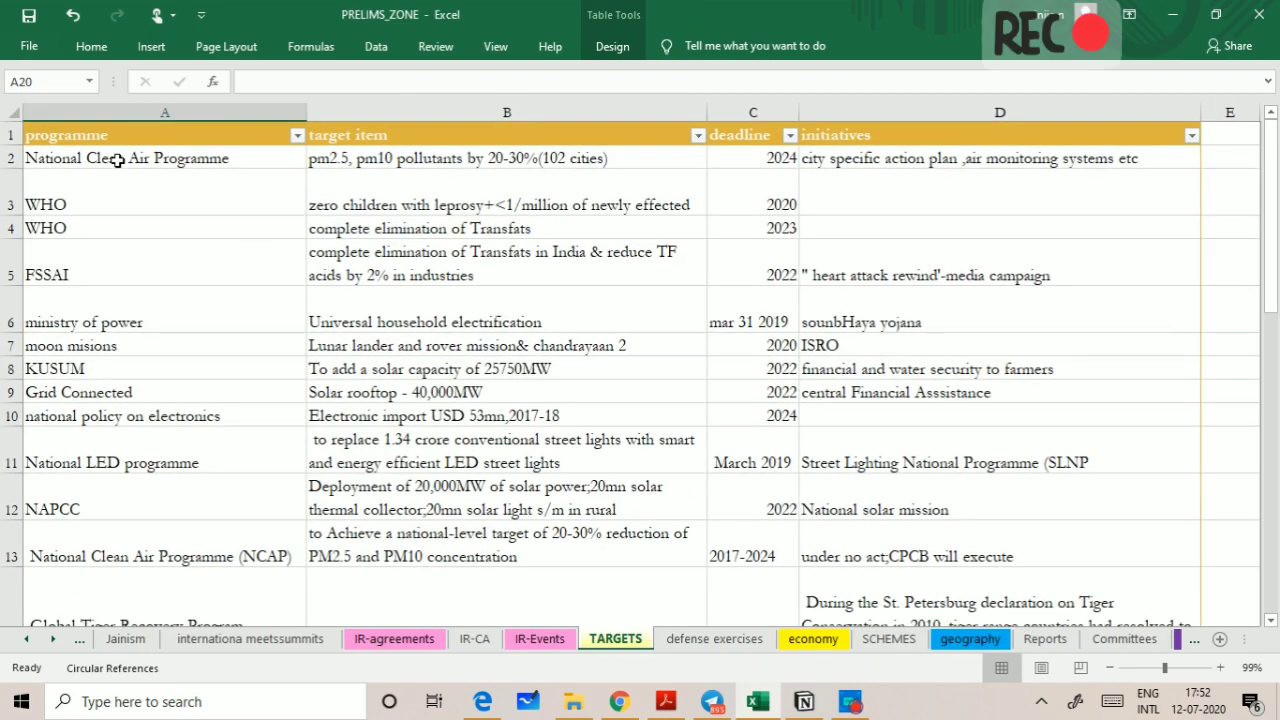
pyautogui.keyDown('ctrl'); pyautogui.scroll(2, 117, 162); pyautogui.keyUp('ctrl')
pyautogui.keyDown('ctrl'); pyautogui.scroll(1, 117, 162); pyautogui.keyUp('ctrl')
pyautogui.keyDown('ctrl'); pyautogui.scroll(1, 117, 162); pyautogui.keyUp('ctrl')
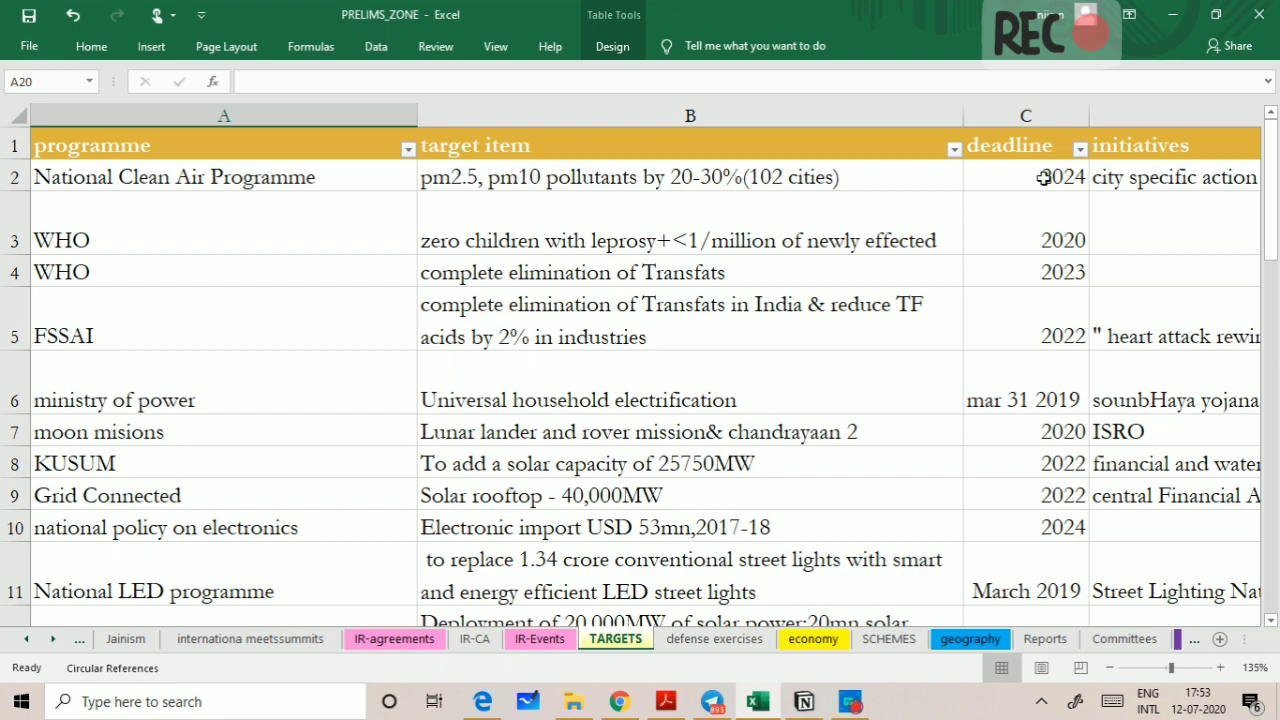
pyautogui.hscroll(4, 1020, 174)
pyautogui.hscroll(1, 817, 186)
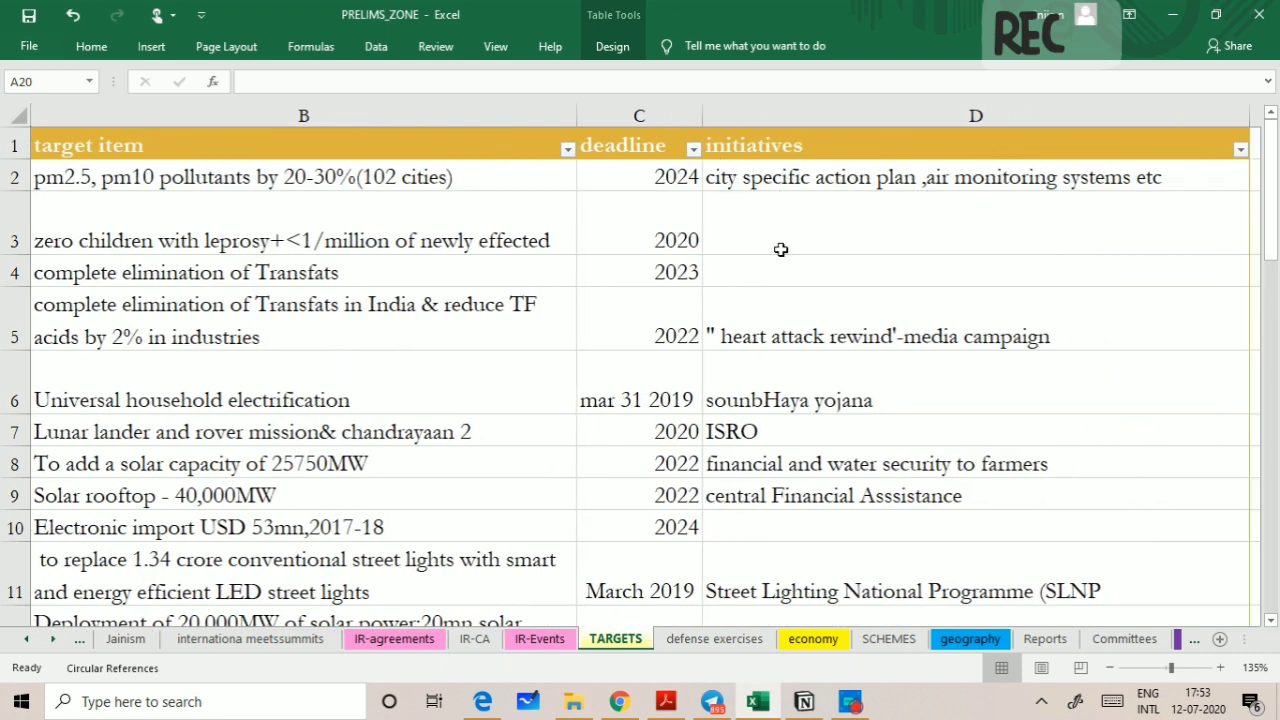
pyautogui.hscroll(-2, 720, 178)
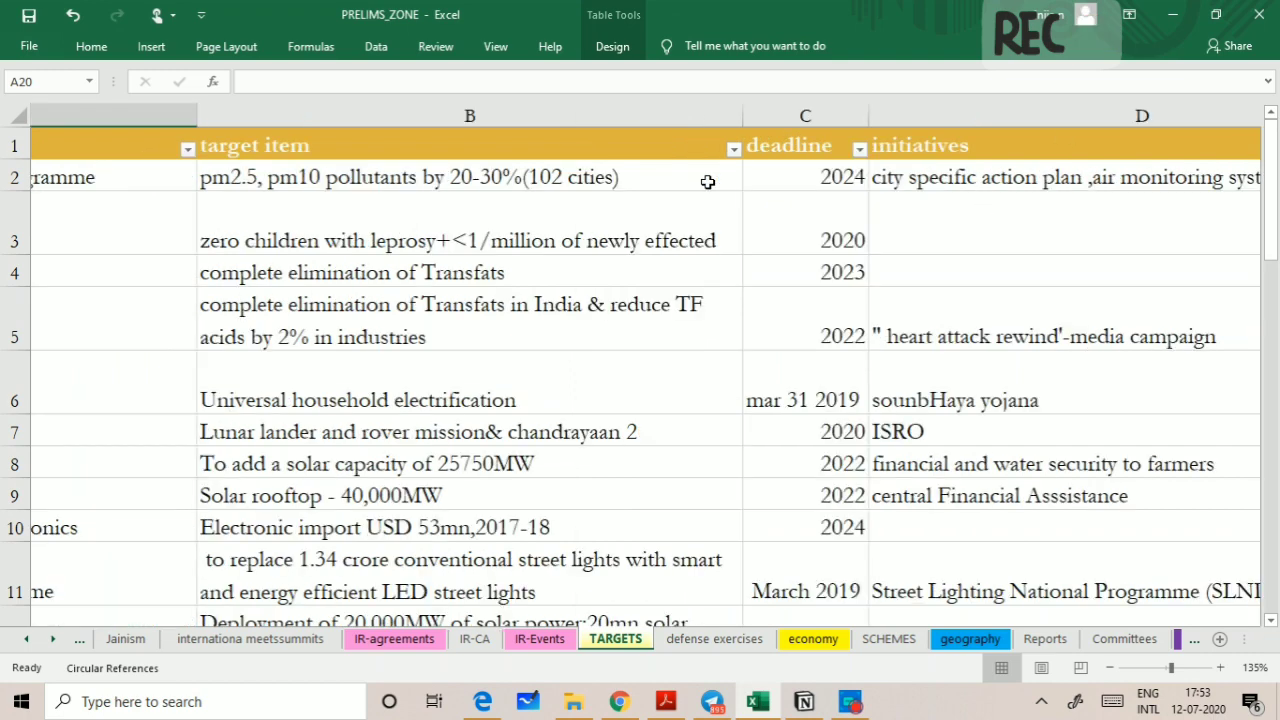
pyautogui.hscroll(-3, 706, 180)
# Read the WHO targets with 2020 and 2023 deadlines and the FSSAI row.
pyautogui.click(91, 221)
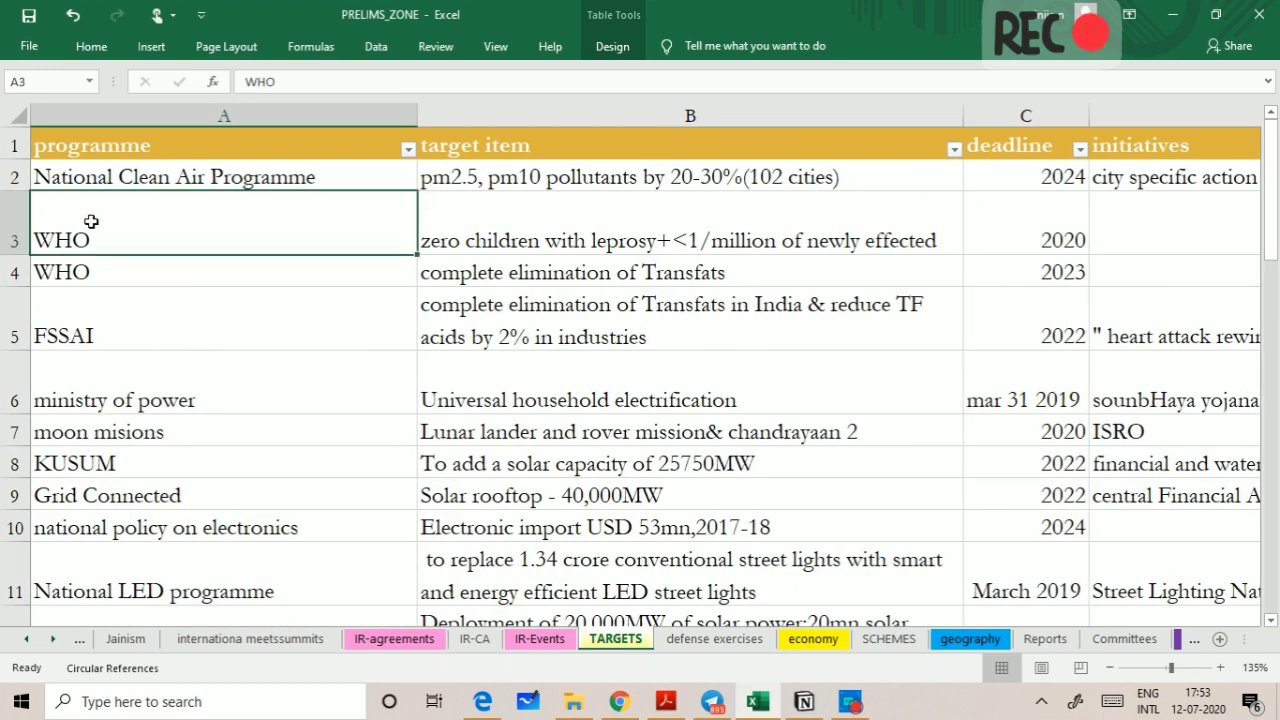
pyautogui.click(521, 230)
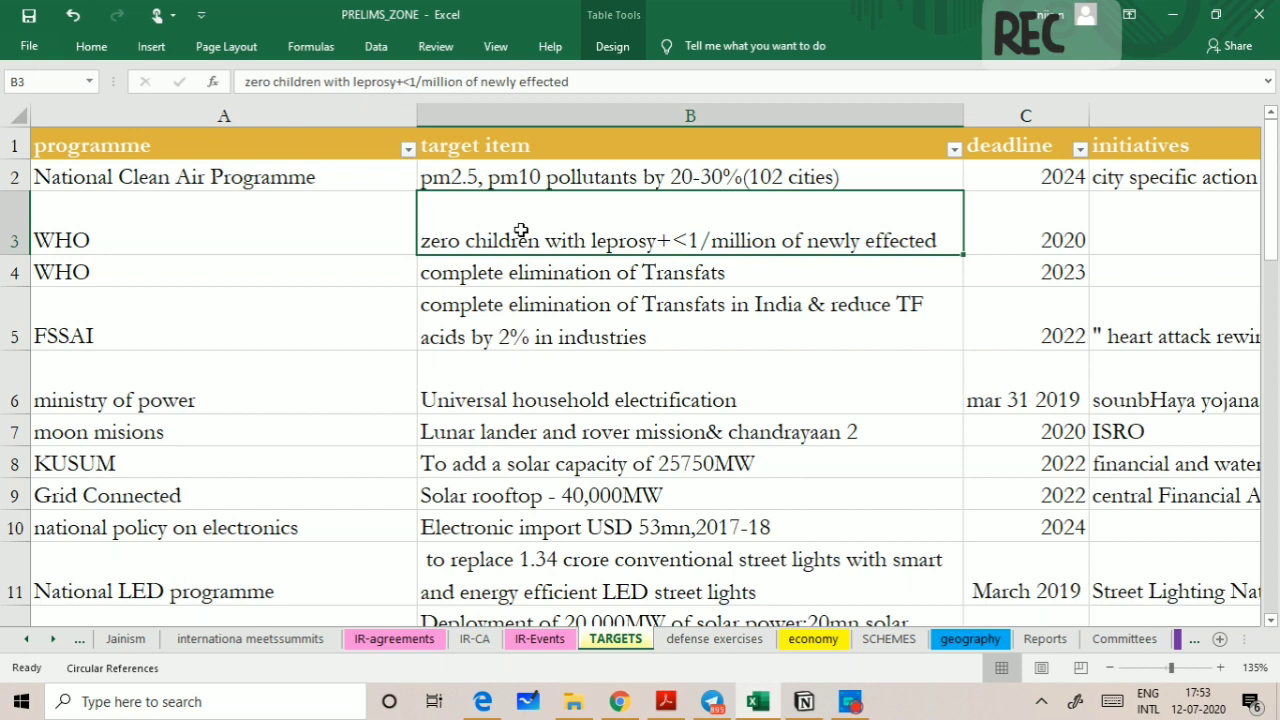
pyautogui.press('Right')
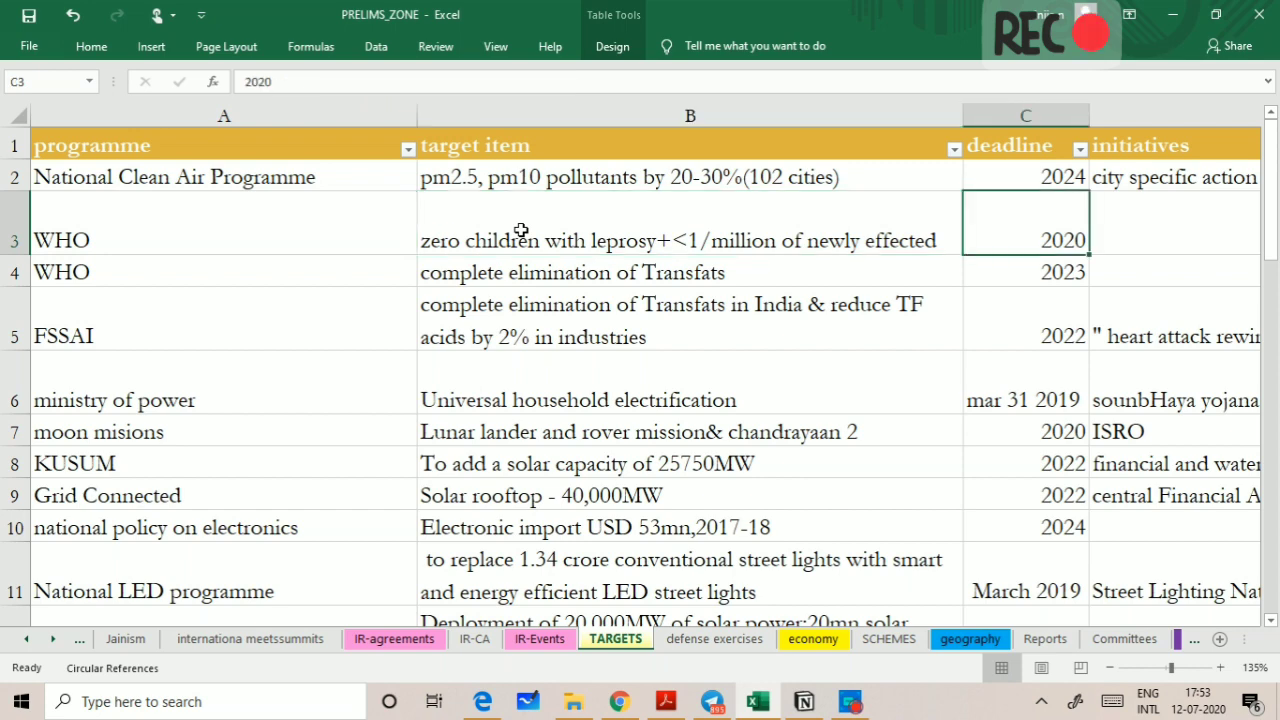
pyautogui.press('Down')
pyautogui.press('Left')
pyautogui.press('Left')
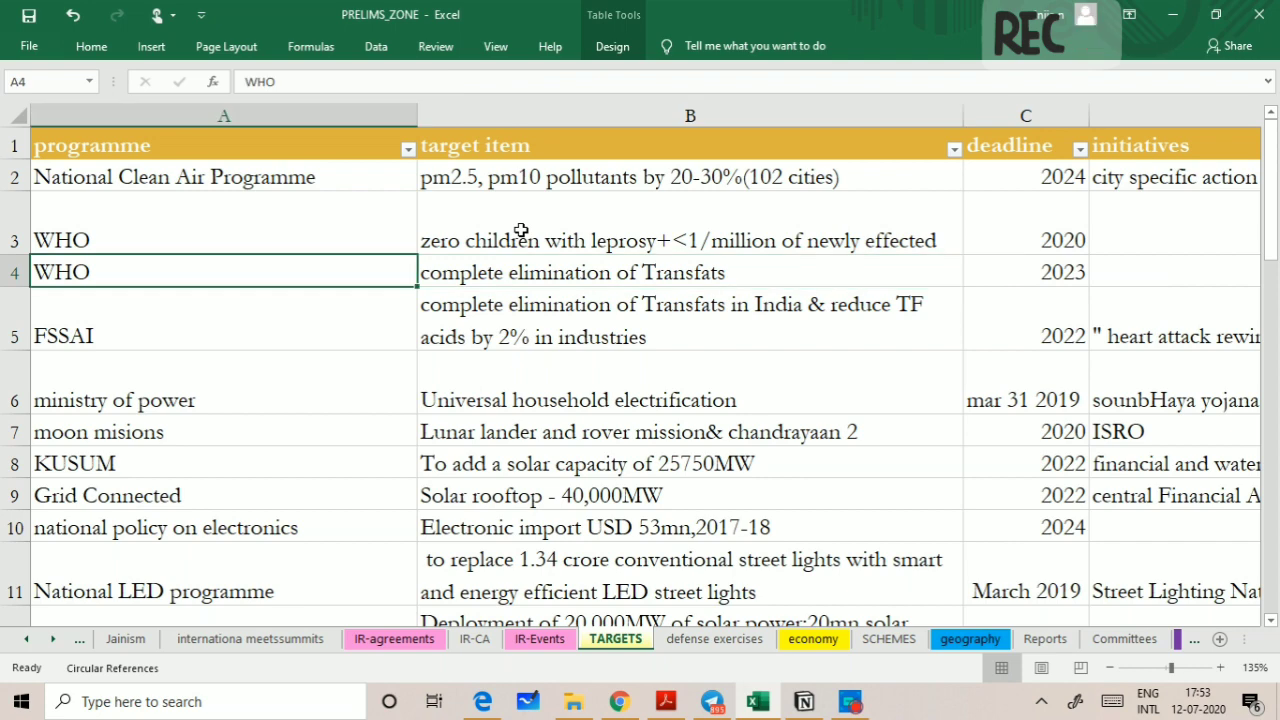
pyautogui.press('Right')
pyautogui.press('Right')
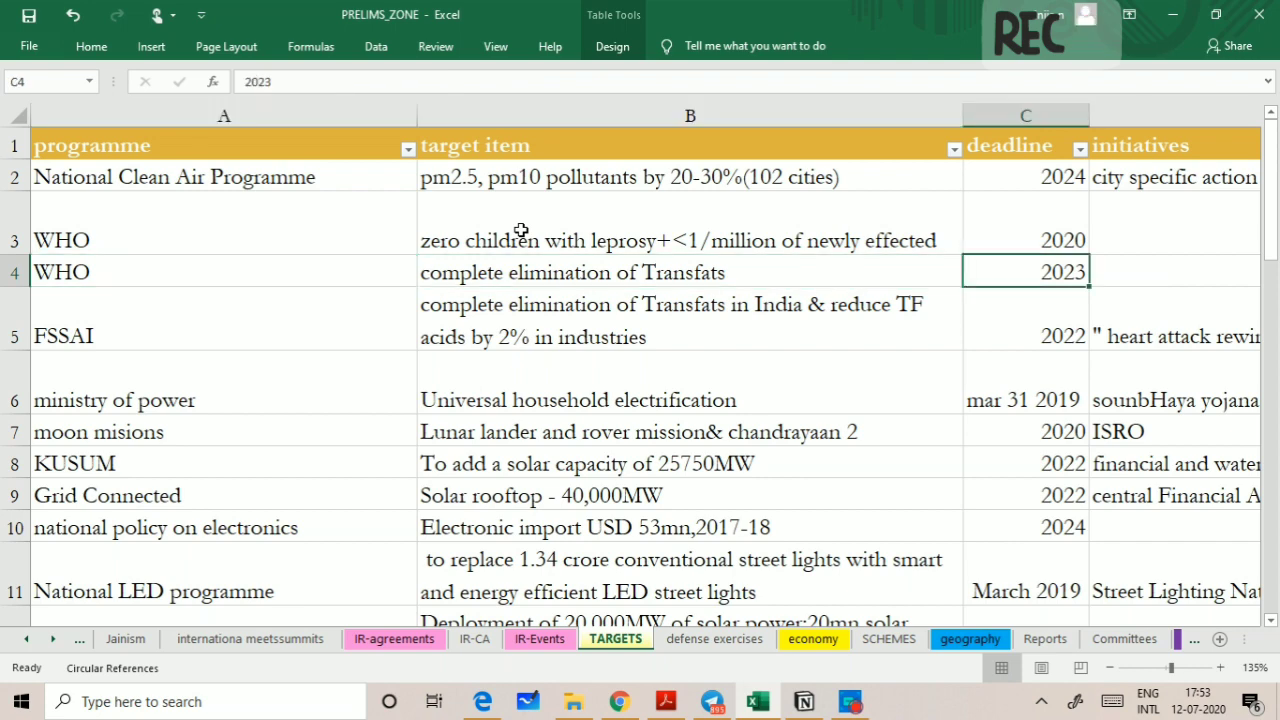
pyautogui.press('Left')
pyautogui.press('Left')
pyautogui.press('Down')
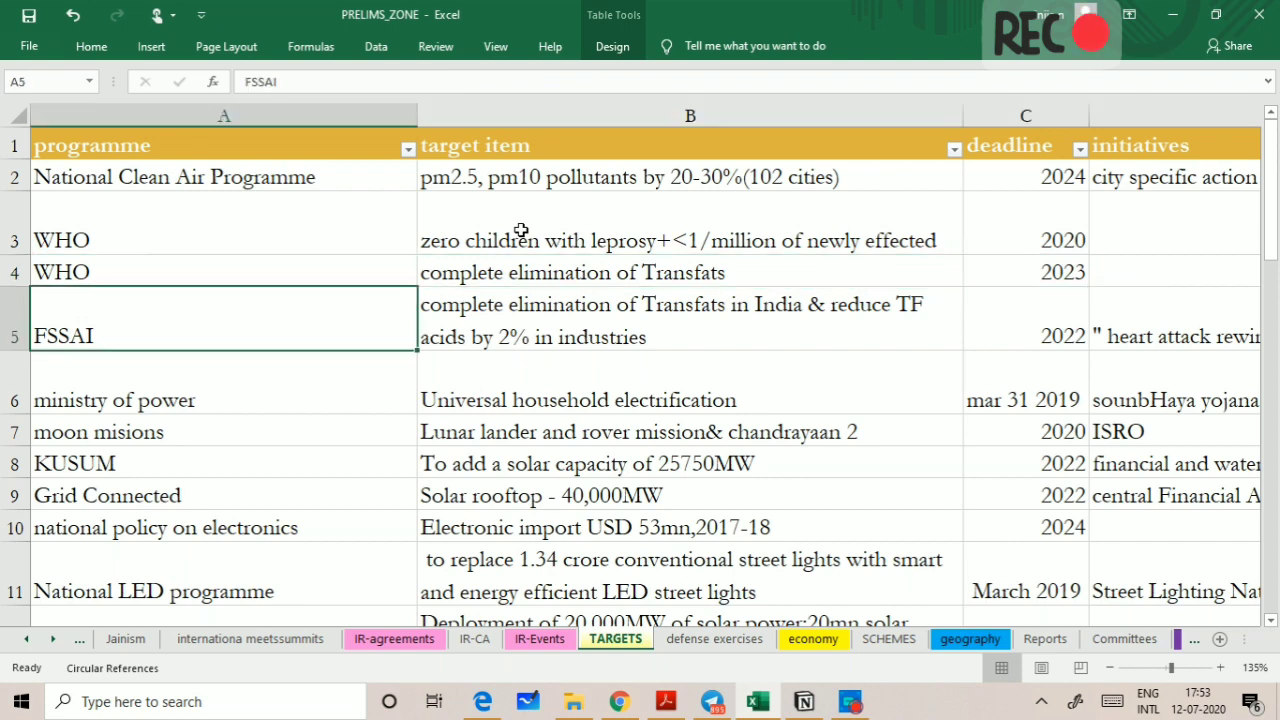
pyautogui.press('Right')
pyautogui.press('Right')
pyautogui.press('Right')
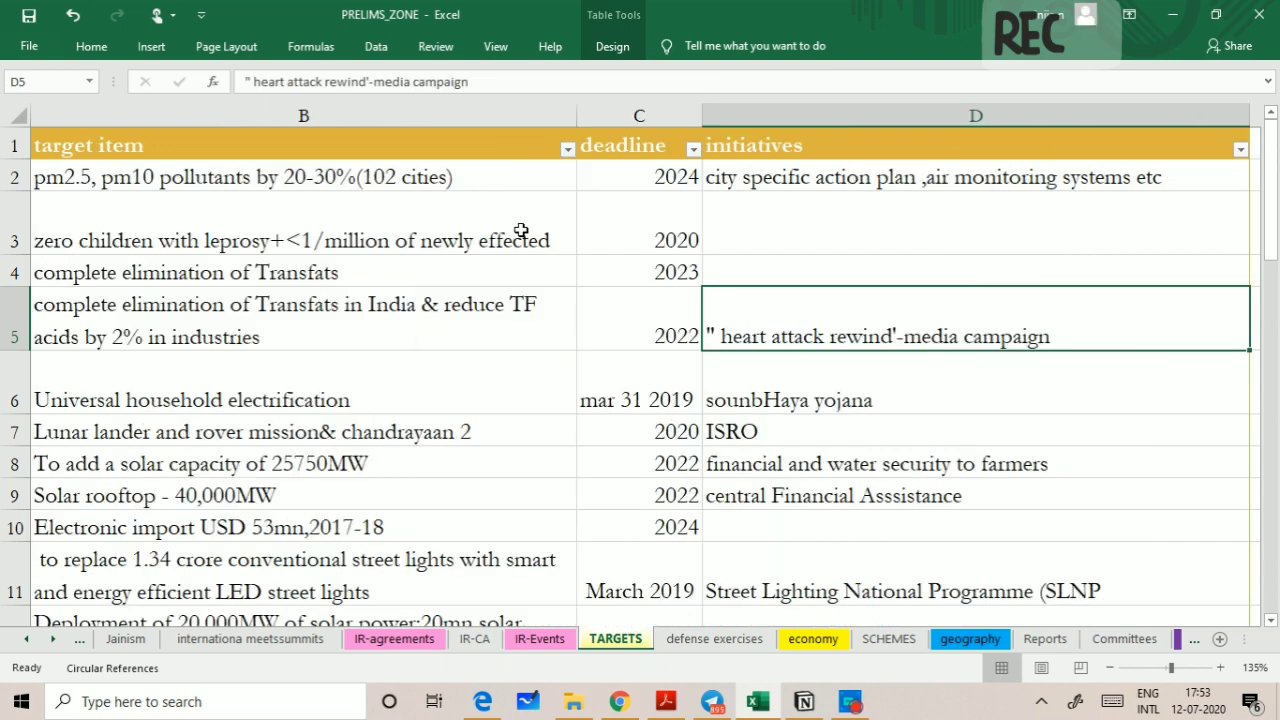
pyautogui.press('Left')
pyautogui.press('Left')
pyautogui.press('Left')
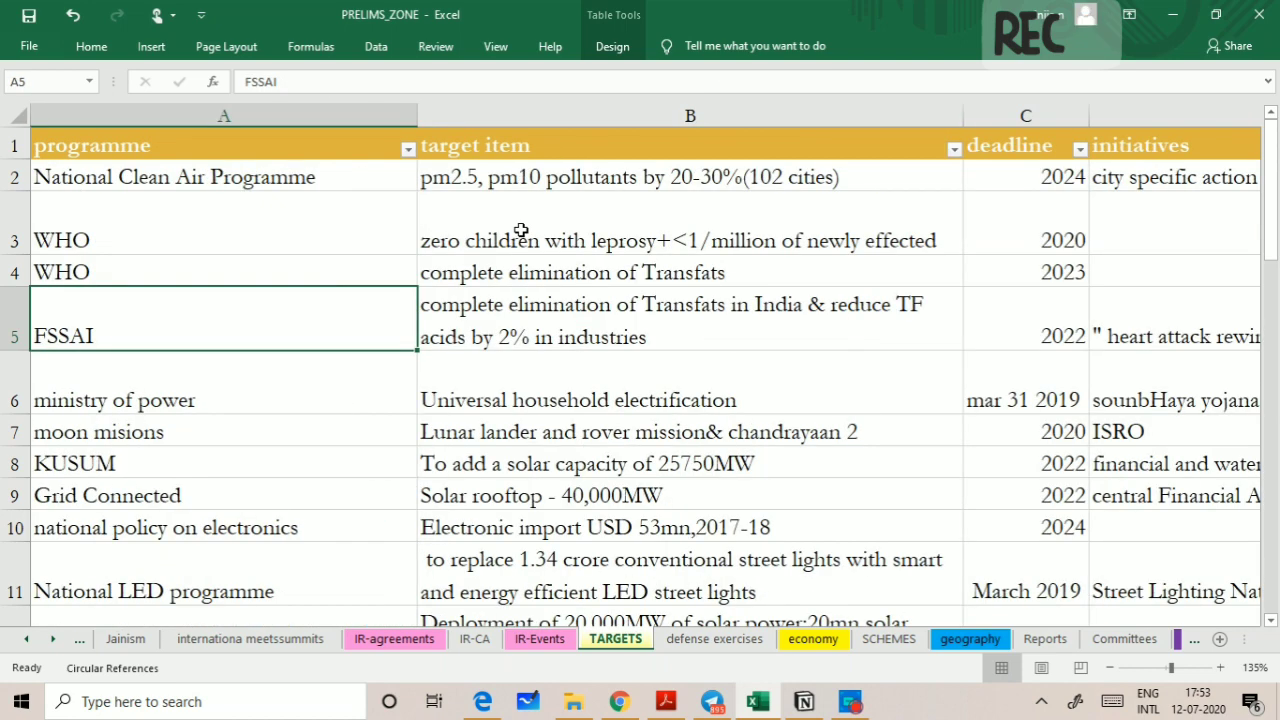
# Move down past ministry of power, moon missions and electronics policy to the Paris Agreement rows.
pyautogui.press('Down')
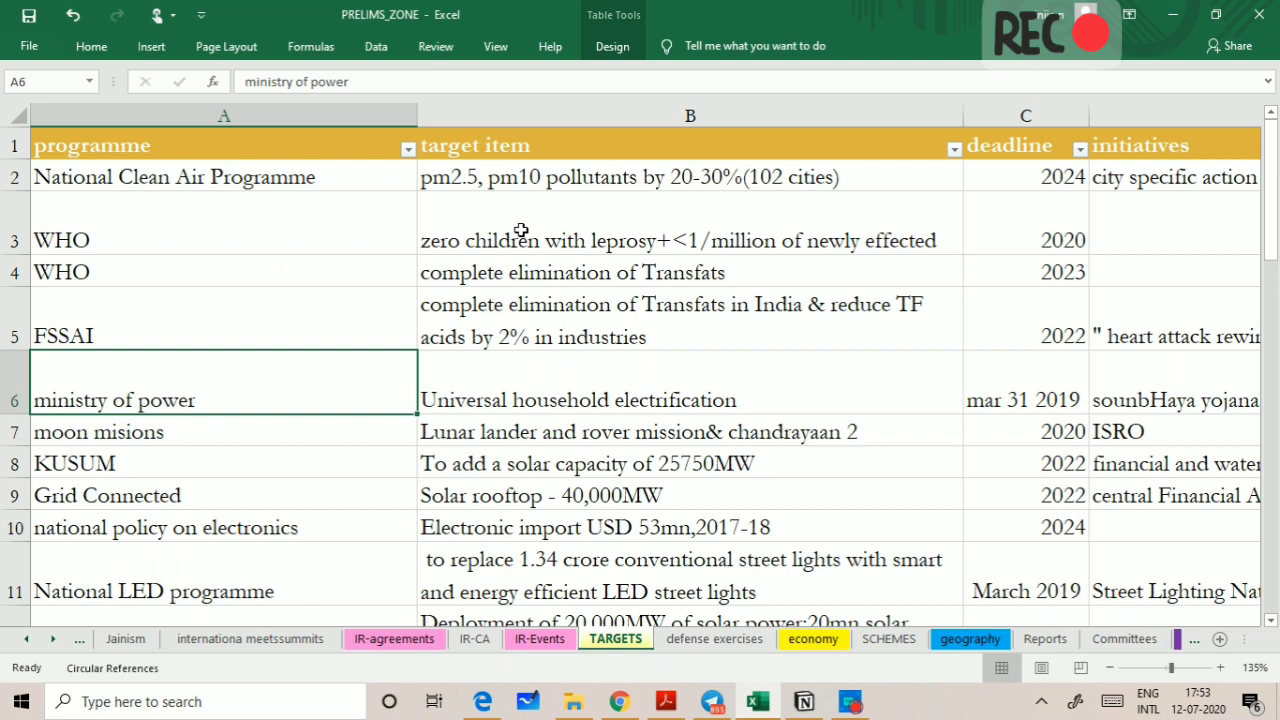
pyautogui.press('Down')
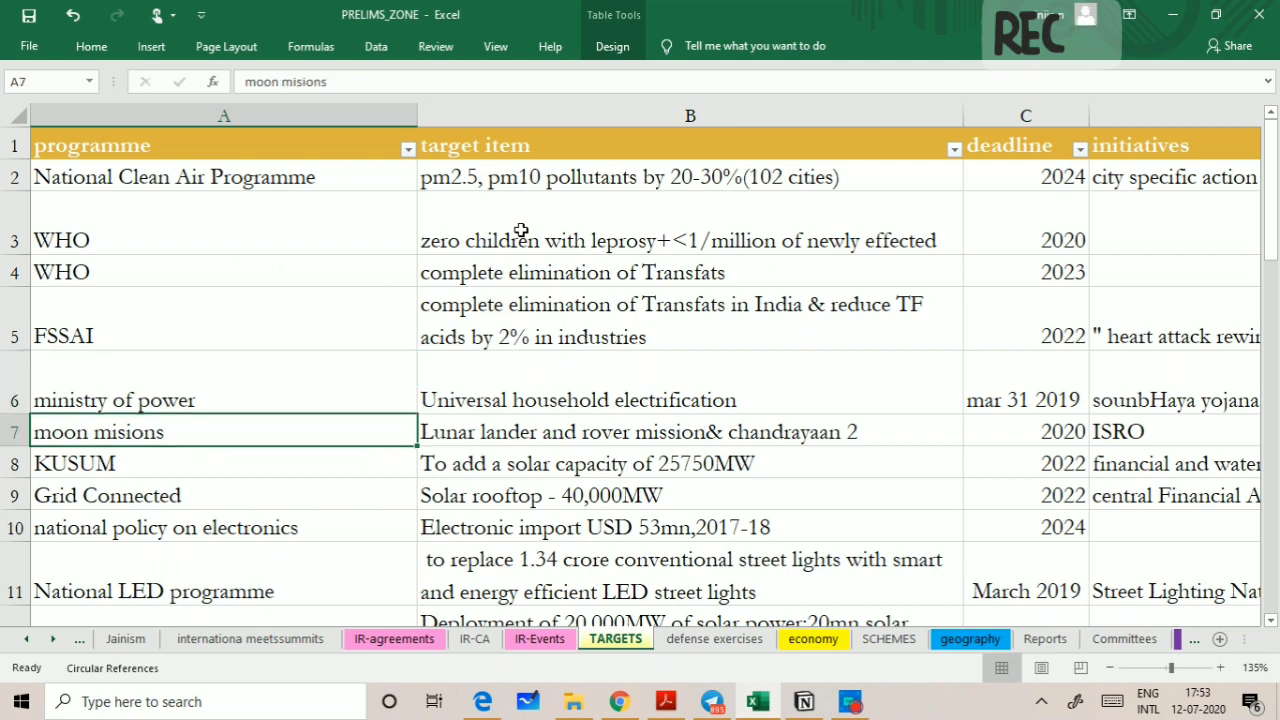
pyautogui.press('Down')
pyautogui.press('Down')
pyautogui.press('Down')
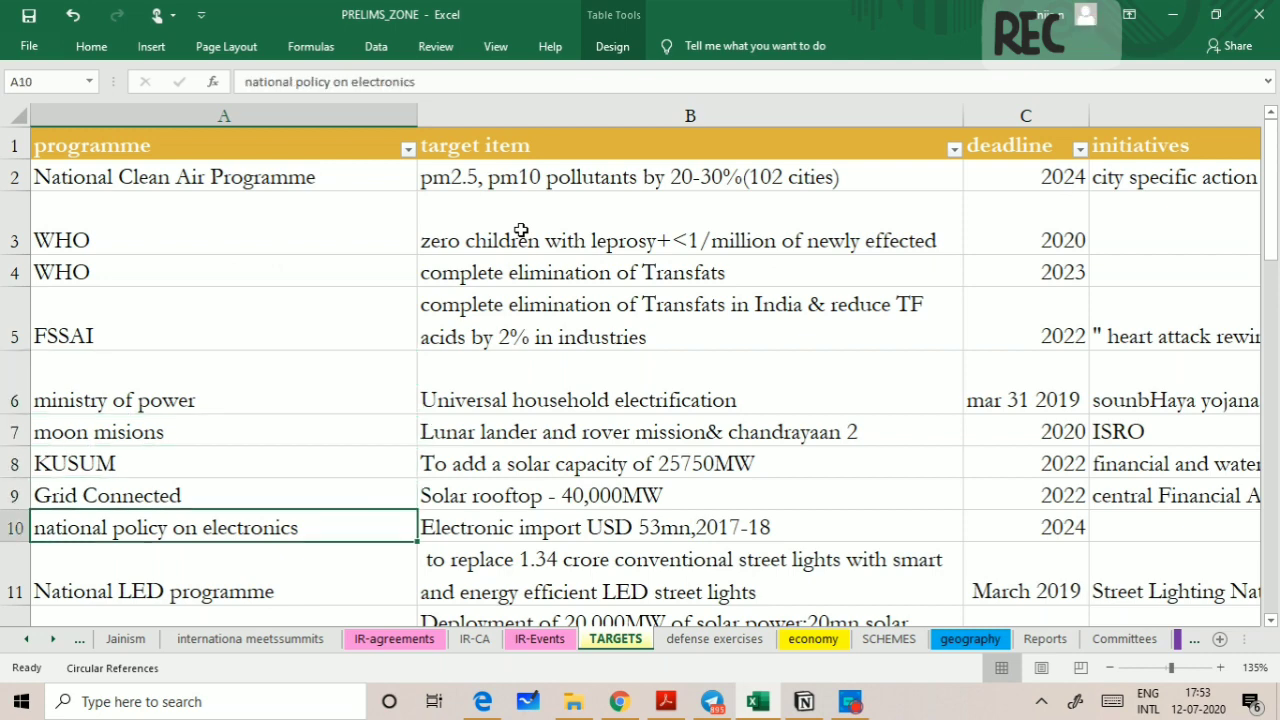
pyautogui.press('Down')
pyautogui.press('Down')
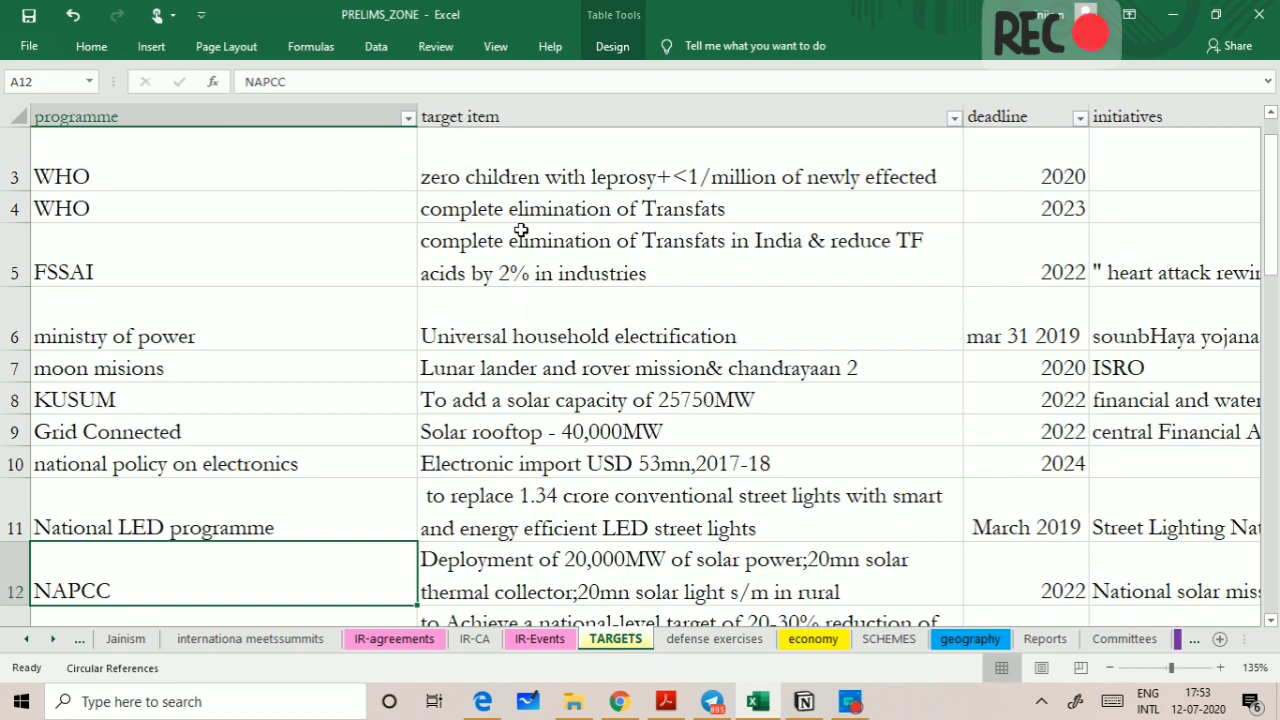
pyautogui.scroll(-1, 611, 191)
pyautogui.scroll(-1, 618, 189)
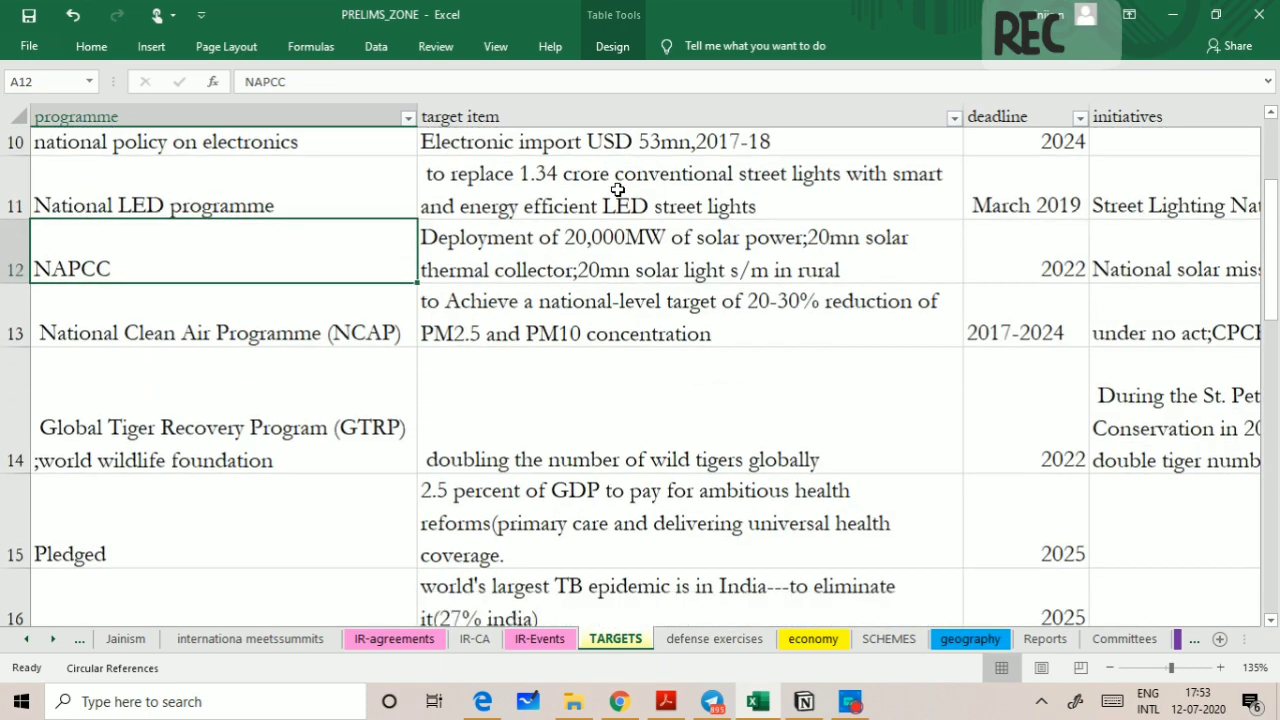
pyautogui.scroll(-1, 610, 180)
pyautogui.scroll(-1, 606, 180)
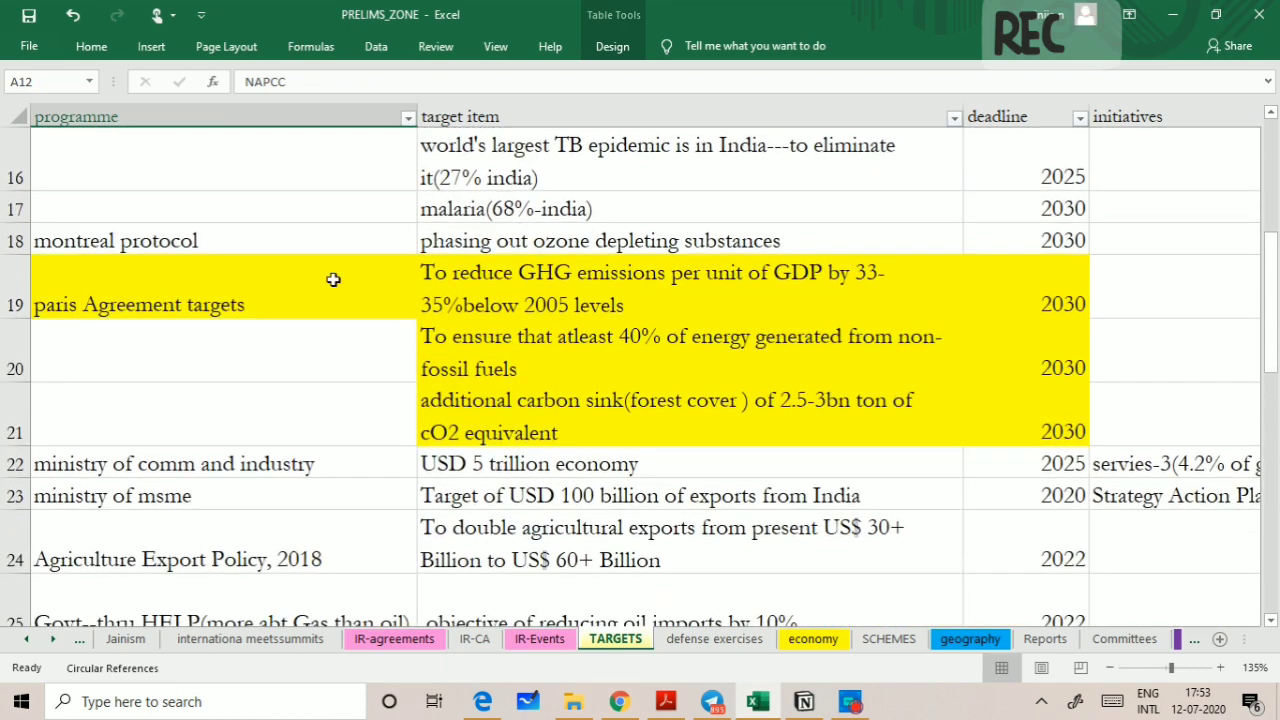
# Move from TARGETS via the economy committees sheet to the WLS-BR-TR sheet.
pyautogui.hotkey('ctrl', 'pagedown')
pyautogui.hotkey('ctrl', 'pagedown')
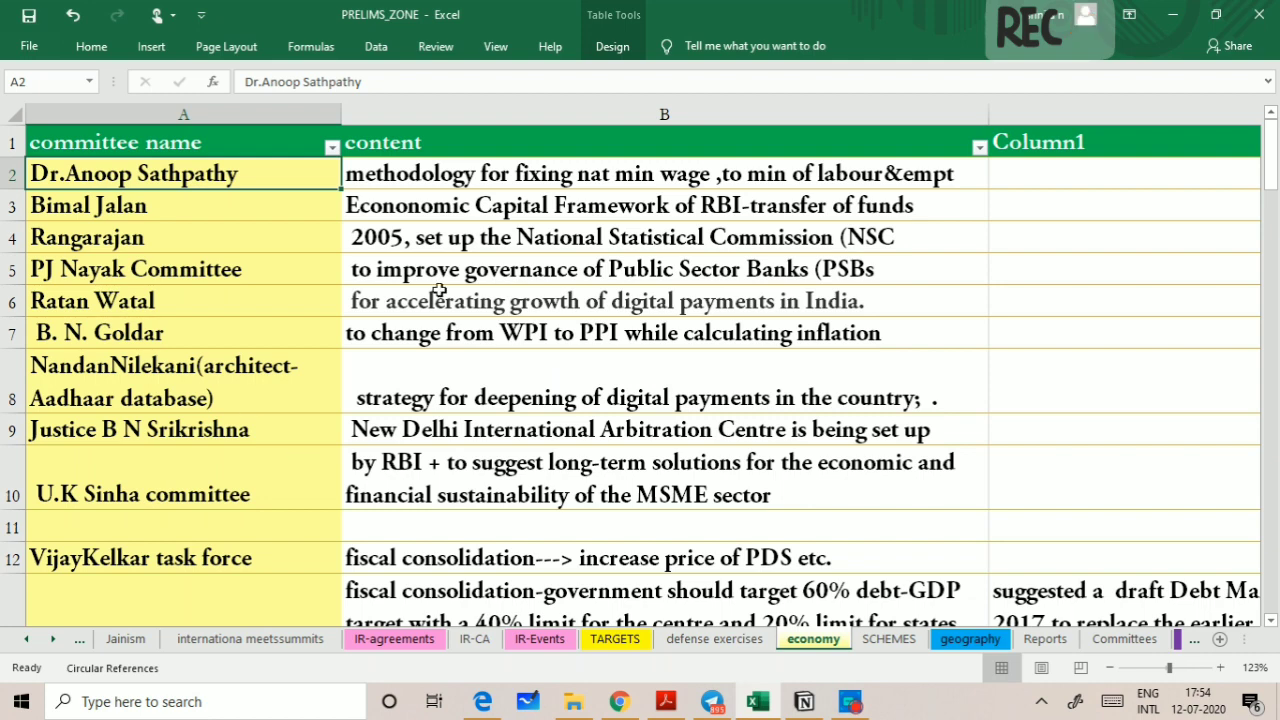
pyautogui.hotkey('ctrl', 'pagedown')
pyautogui.hotkey('ctrl', 'pagedown')
pyautogui.hotkey('ctrl', 'pagedown')
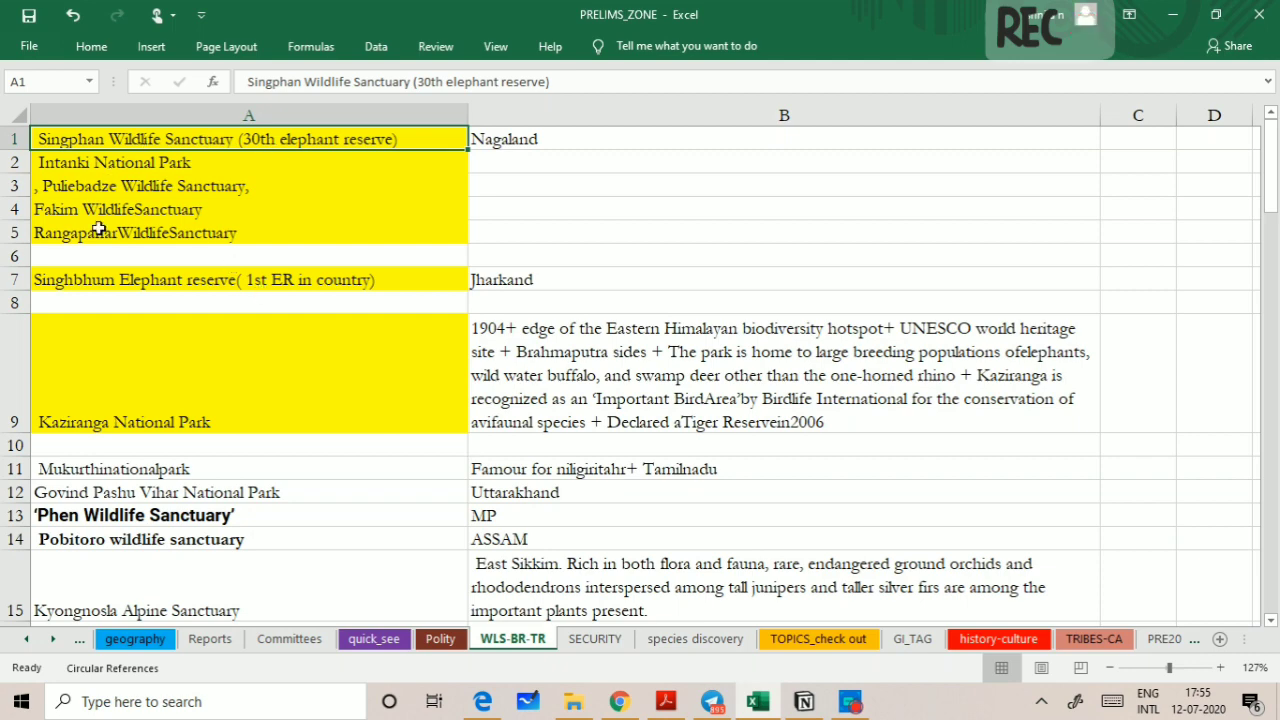
# Zoom in on WLS-BR-TR and check the Fakim Wildlife Sanctuary and Kaziranga National Park entries.
pyautogui.keyDown('ctrl'); pyautogui.scroll(1, 87, 174); pyautogui.keyUp('ctrl')
pyautogui.keyDown('ctrl'); pyautogui.scroll(2, 87, 174); pyautogui.keyUp('ctrl')
pyautogui.keyDown('ctrl'); pyautogui.scroll(2, 87, 174); pyautogui.keyUp('ctrl')
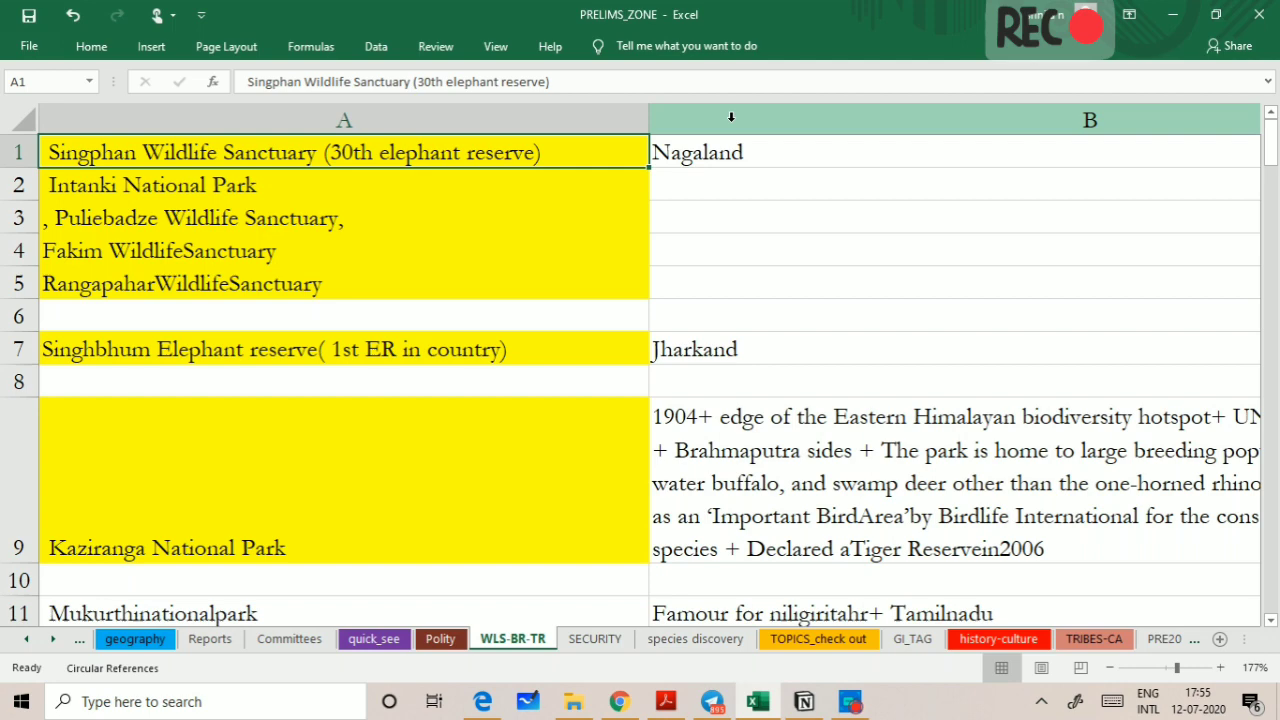
pyautogui.click(323, 255)
pyautogui.press('Right')
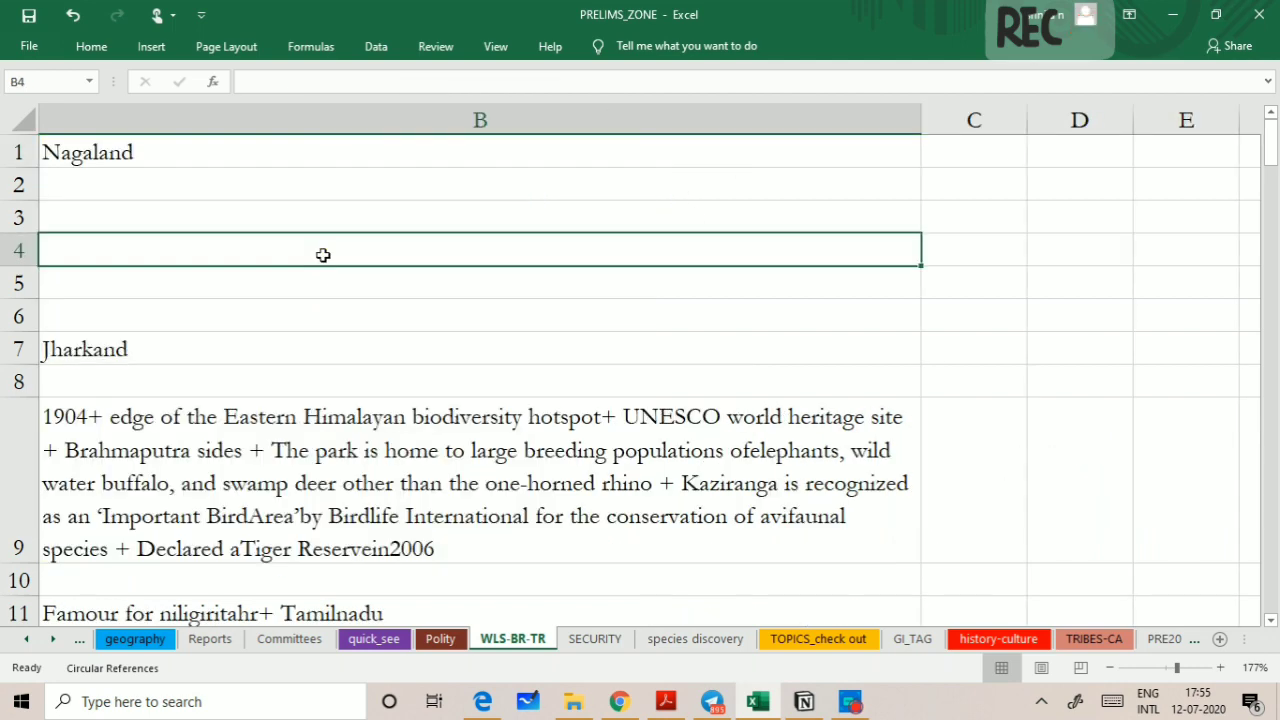
pyautogui.hscroll(-3, 323, 255)
pyautogui.scroll(-2, 323, 255)
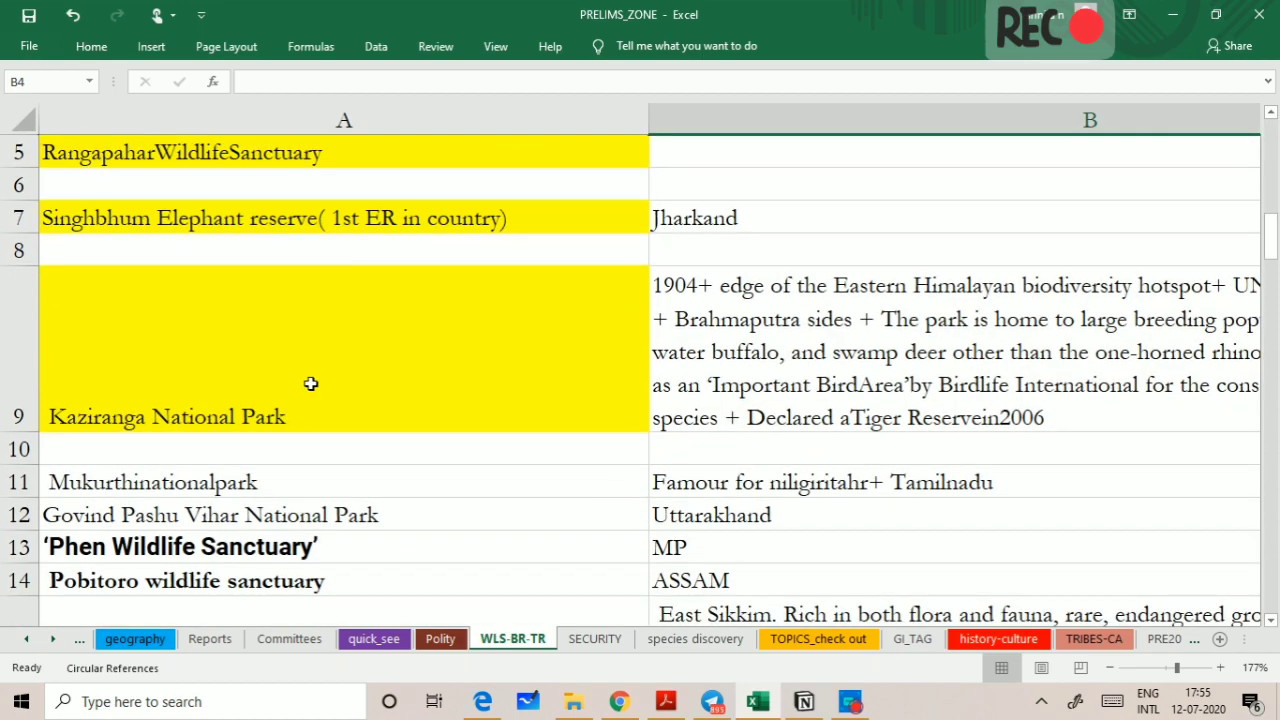
pyautogui.click(311, 384)
# Glance over the species discovery sheet, then open the geography sheet.
pyautogui.hotkey('ctrl', 'pagedown')
pyautogui.hotkey('ctrl', 'pagedown')
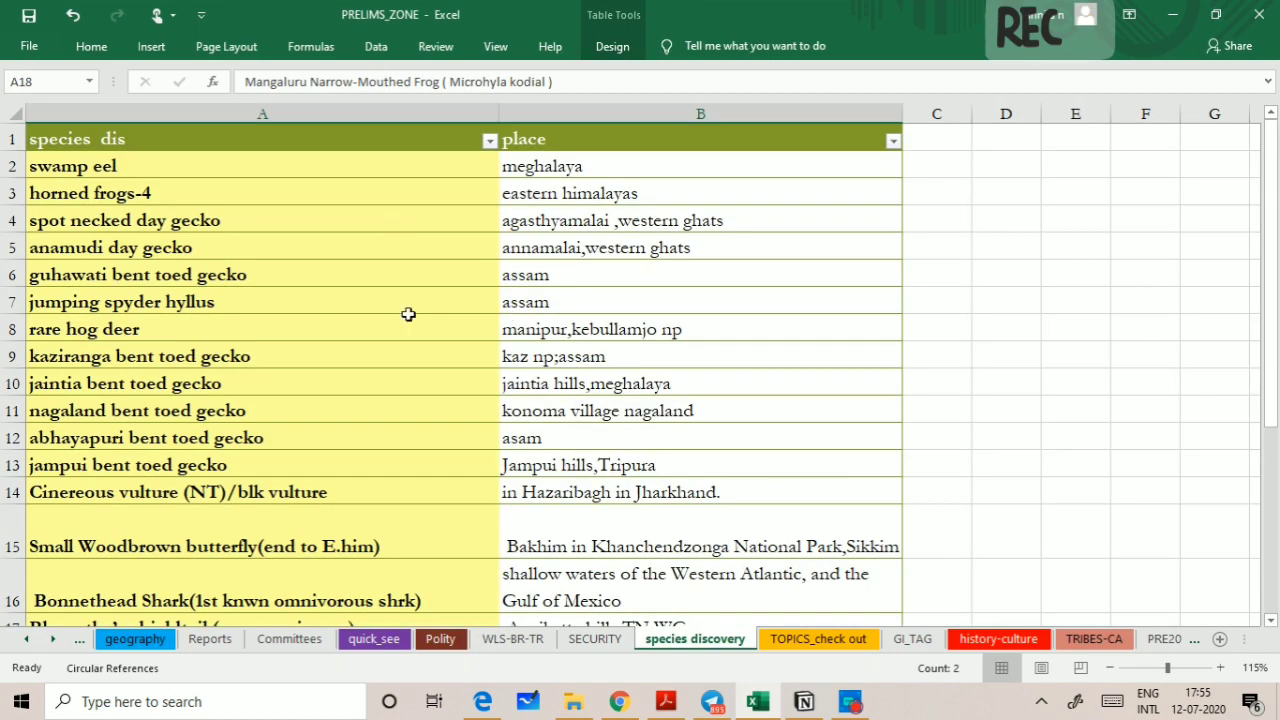
pyautogui.scroll(3, 408, 314)
pyautogui.scroll(1, 408, 314)
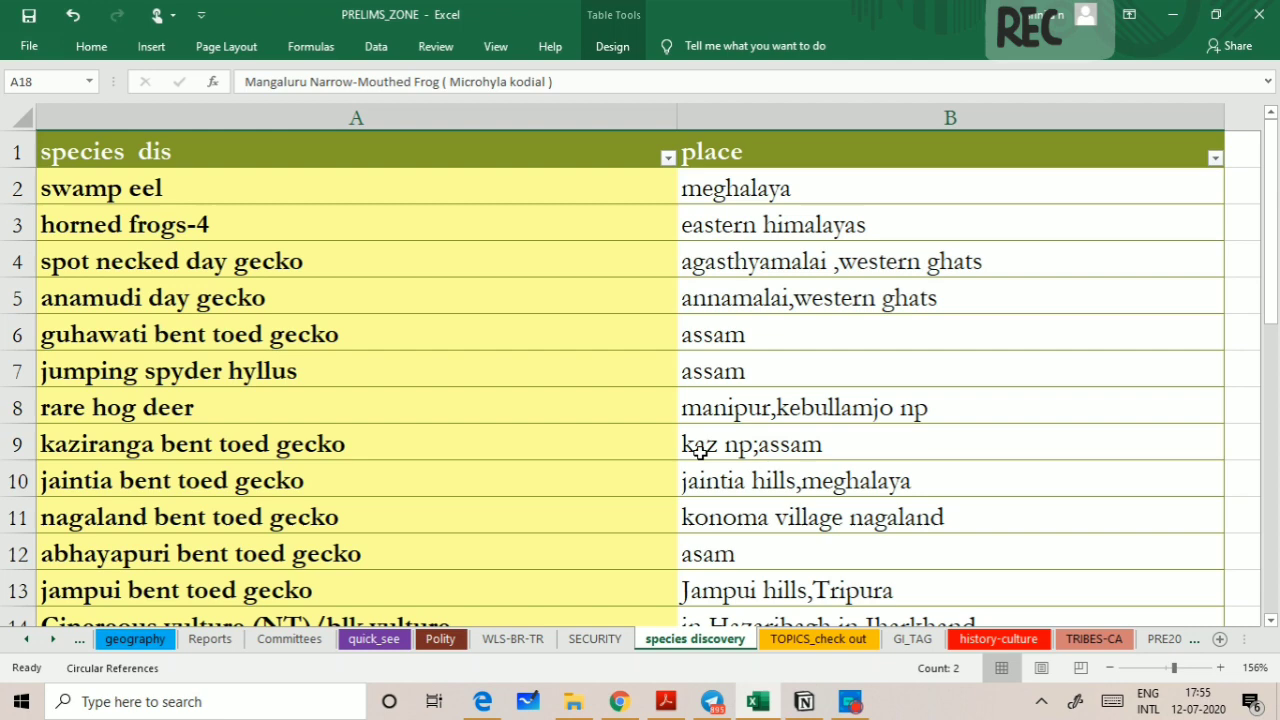
pyautogui.click(135, 638)
# Colour the Denisovans note text in A144 red via Home > Font Color.
pyautogui.doubleClick(40, 396)
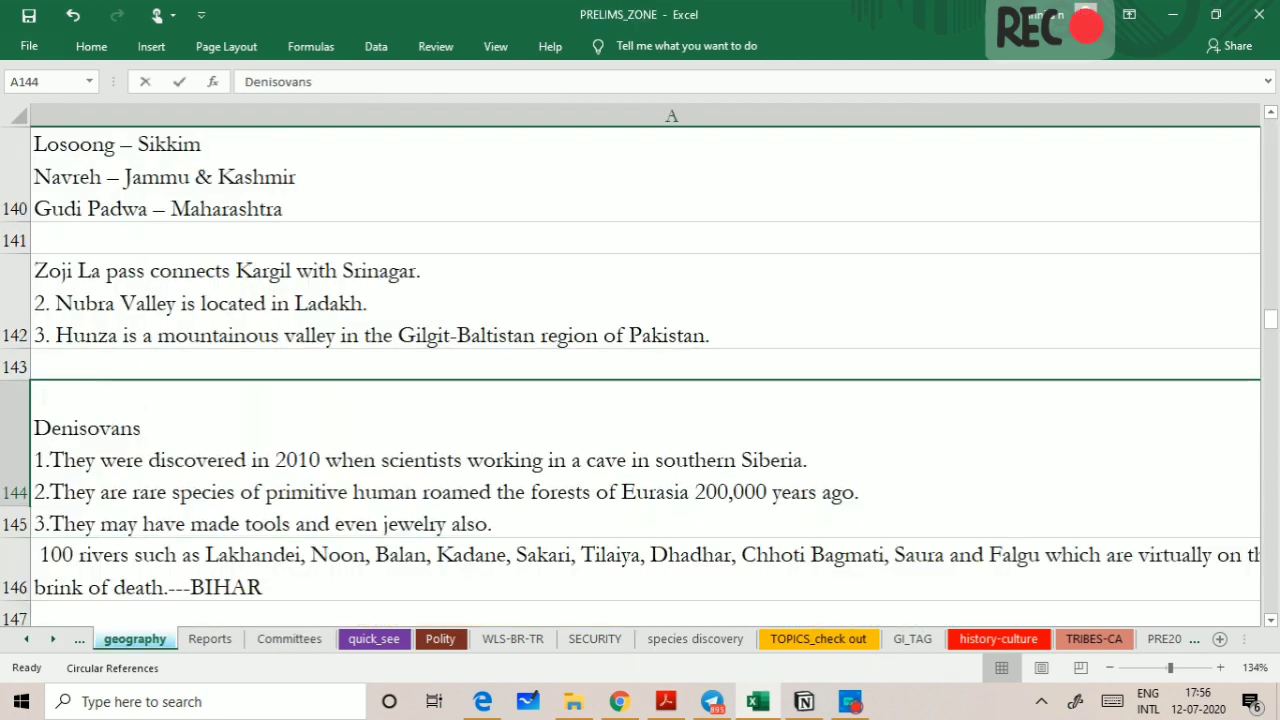
pyautogui.moveTo(34, 428); pyautogui.dragTo(492, 524)
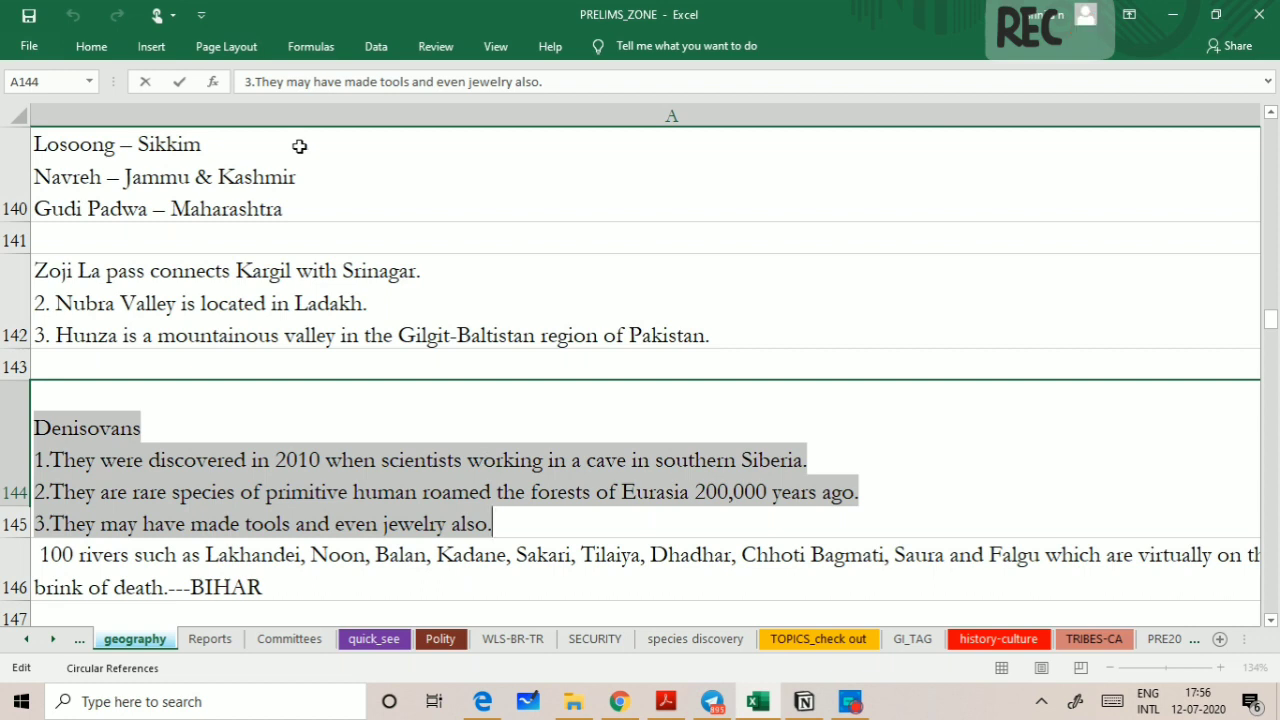
pyautogui.click(91, 46)
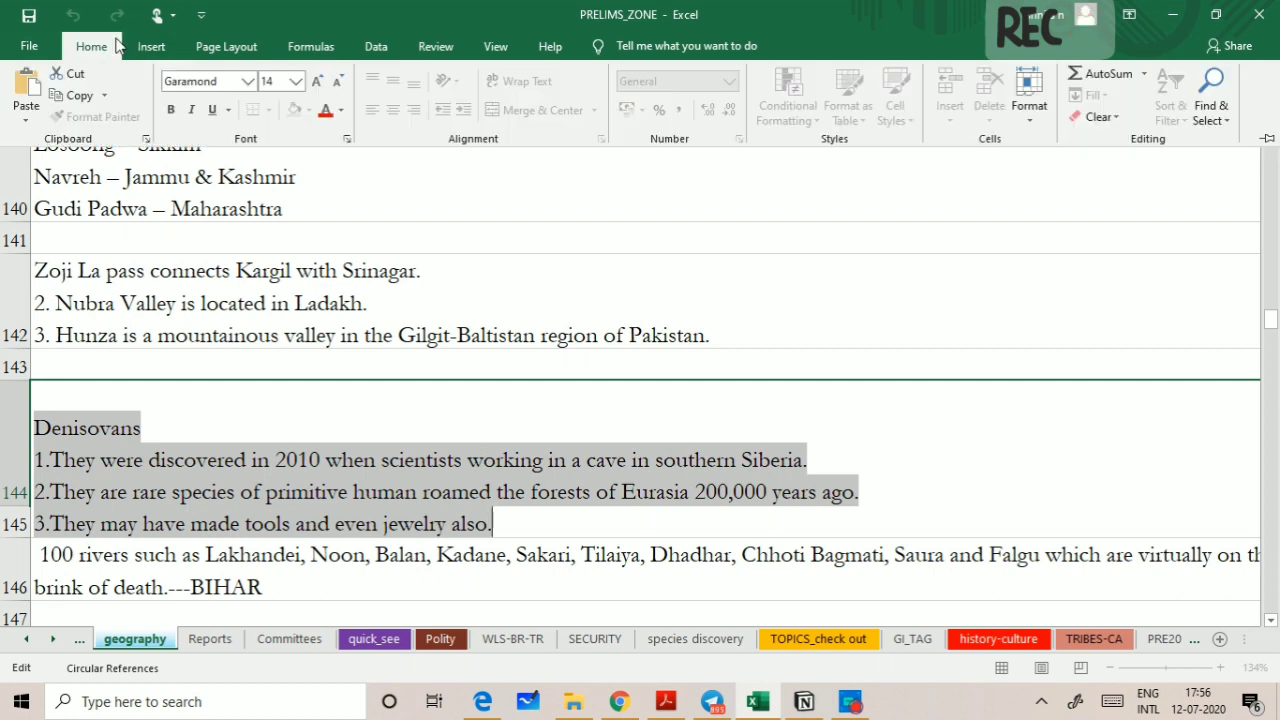
pyautogui.click(326, 112)
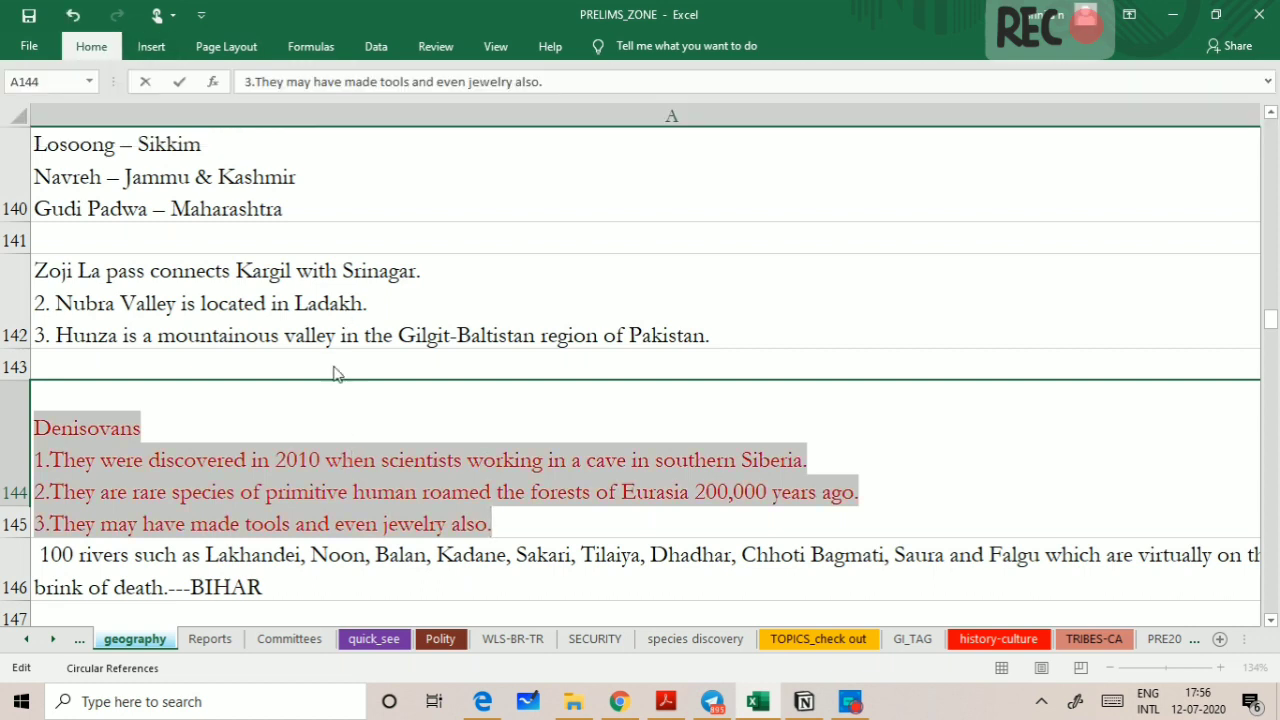
pyautogui.click(336, 372)
pyautogui.click(303, 414)
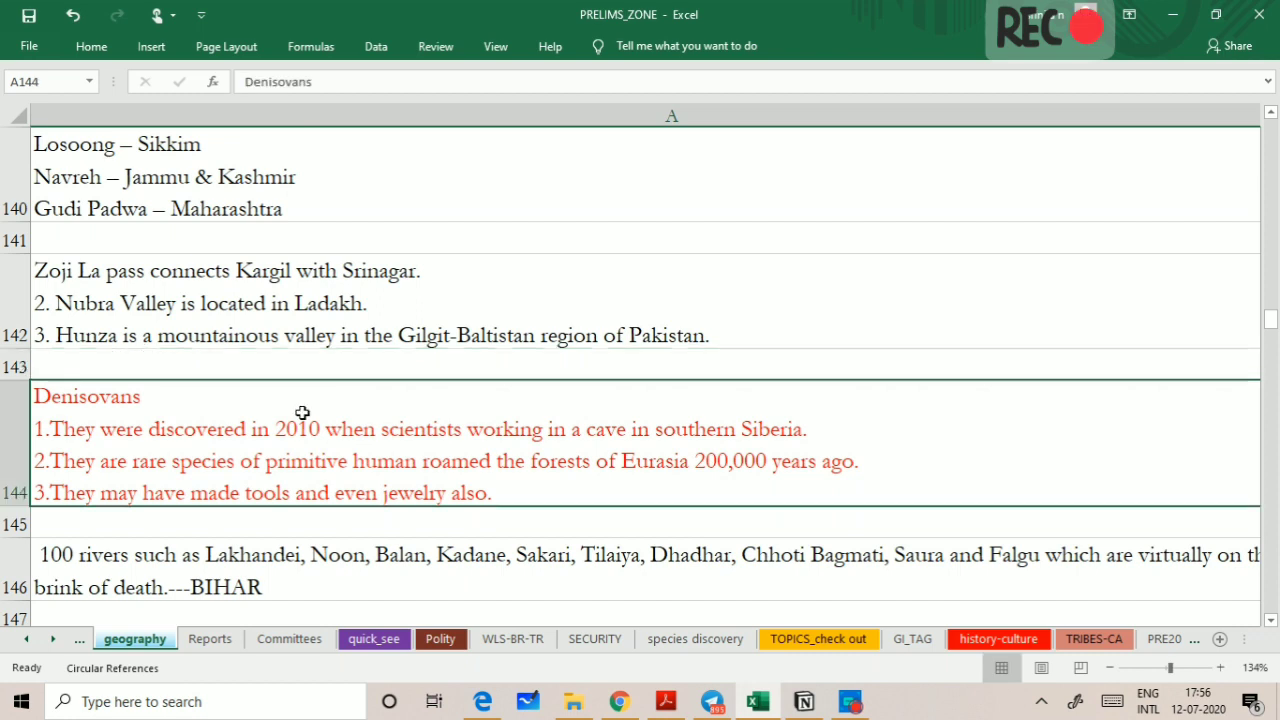
# Make the Denisovans note bold, then select 'Nubra Valley' in the Zoji La note.
pyautogui.doubleClick(466, 492)
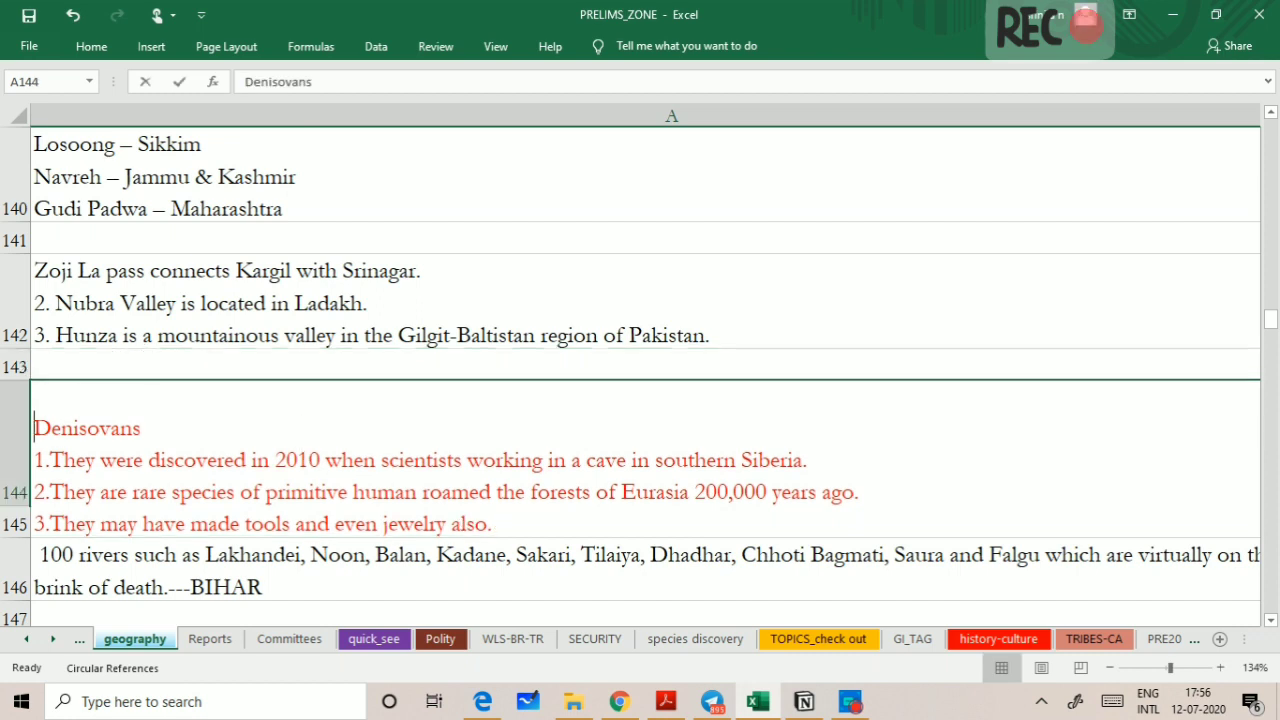
pyautogui.moveTo(492, 524); pyautogui.dragTo(263, 119)
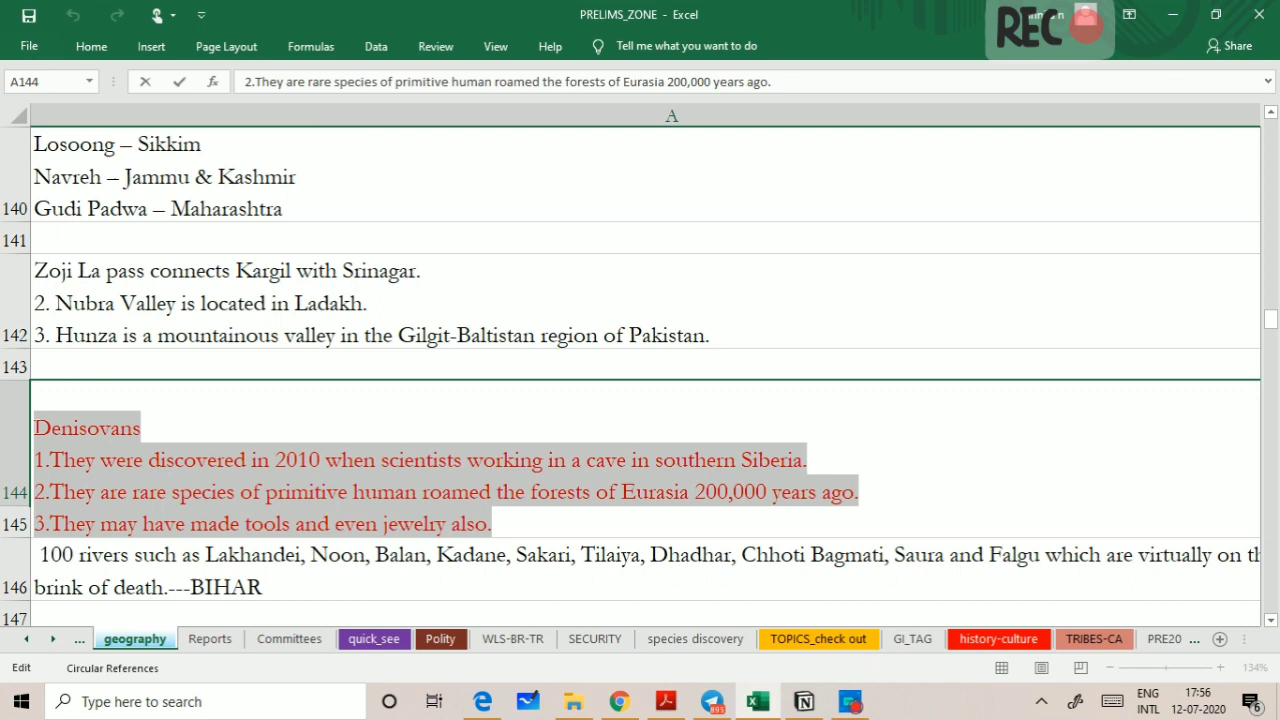
pyautogui.rightClick(343, 457)
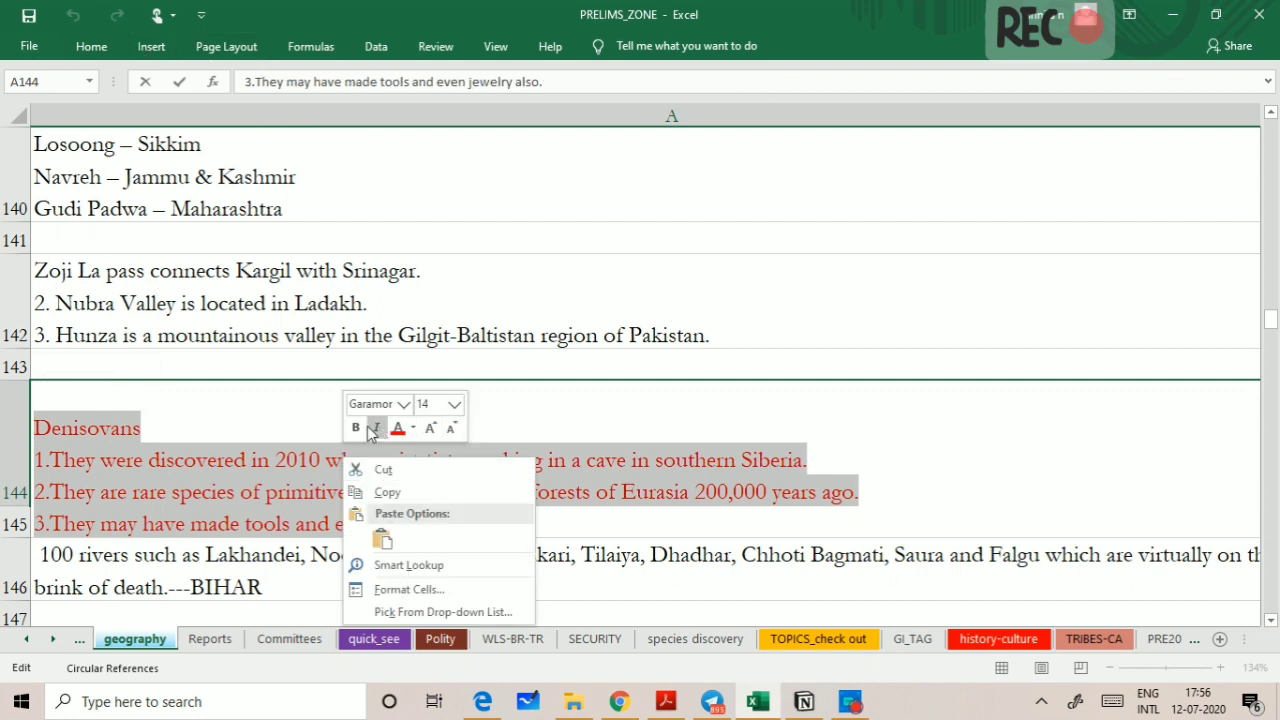
pyautogui.click(355, 427)
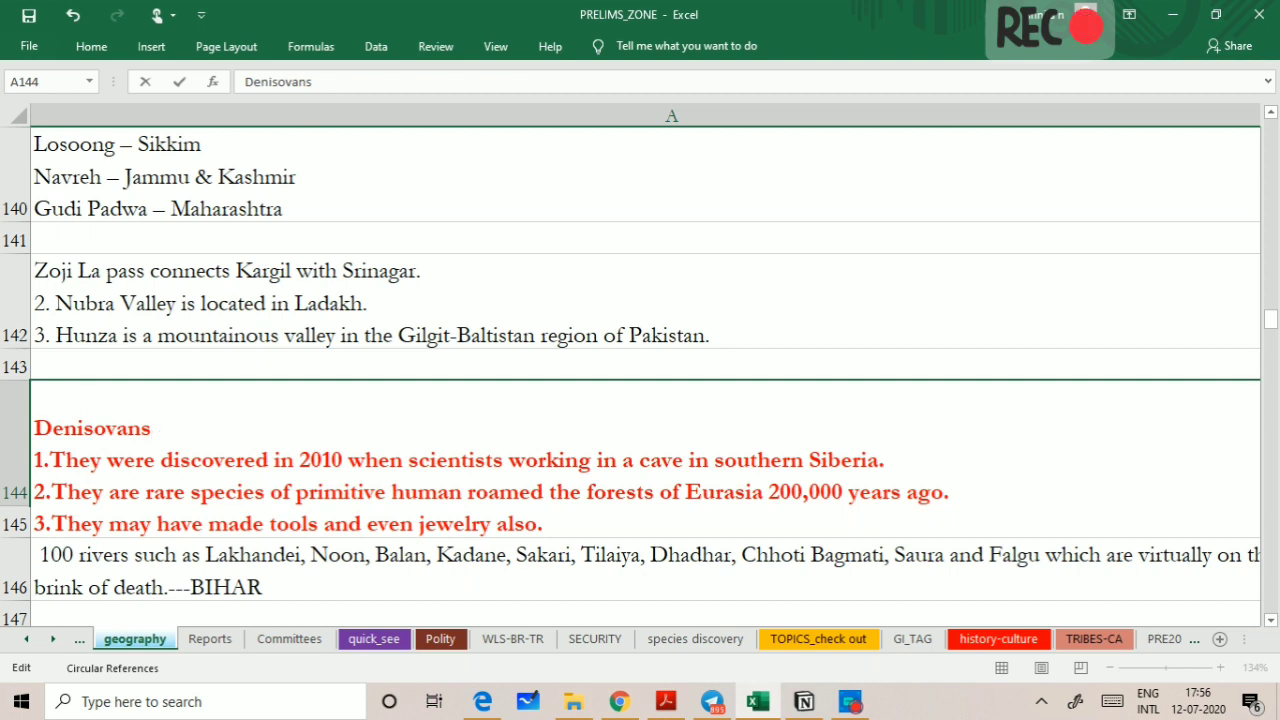
pyautogui.moveTo(170, 428); pyautogui.dragTo(34, 428)
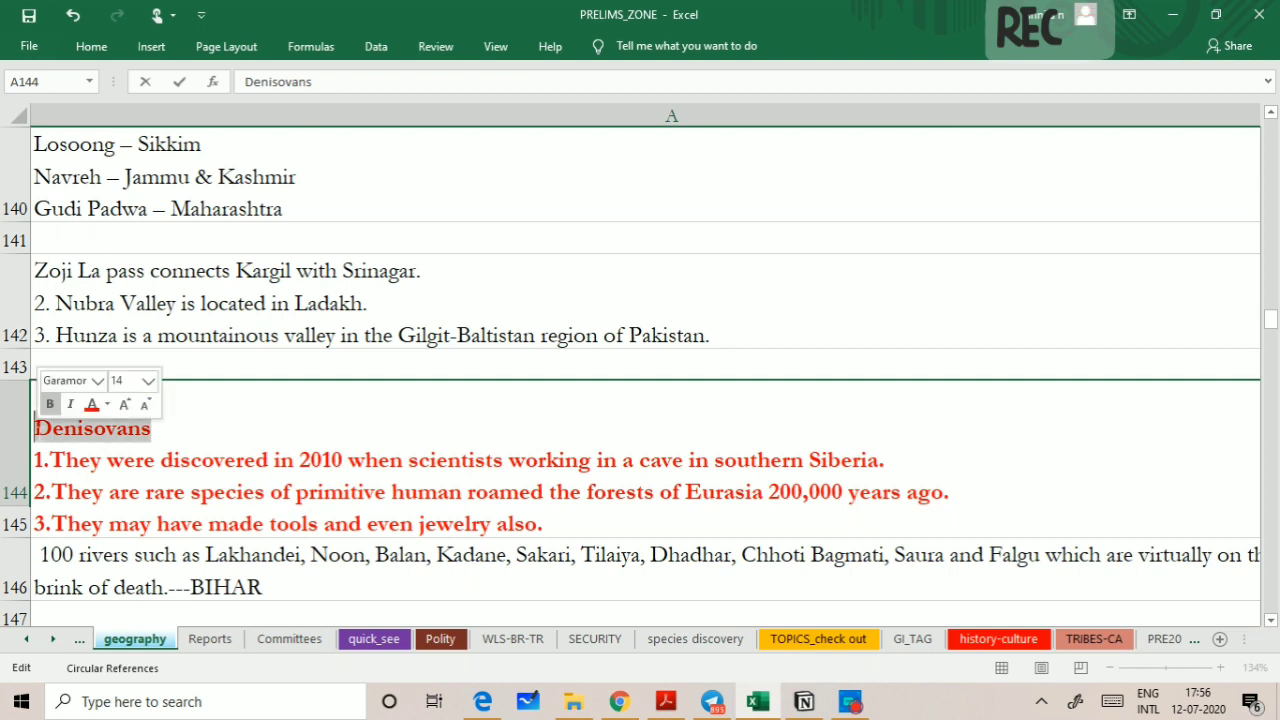
pyautogui.press('Right')
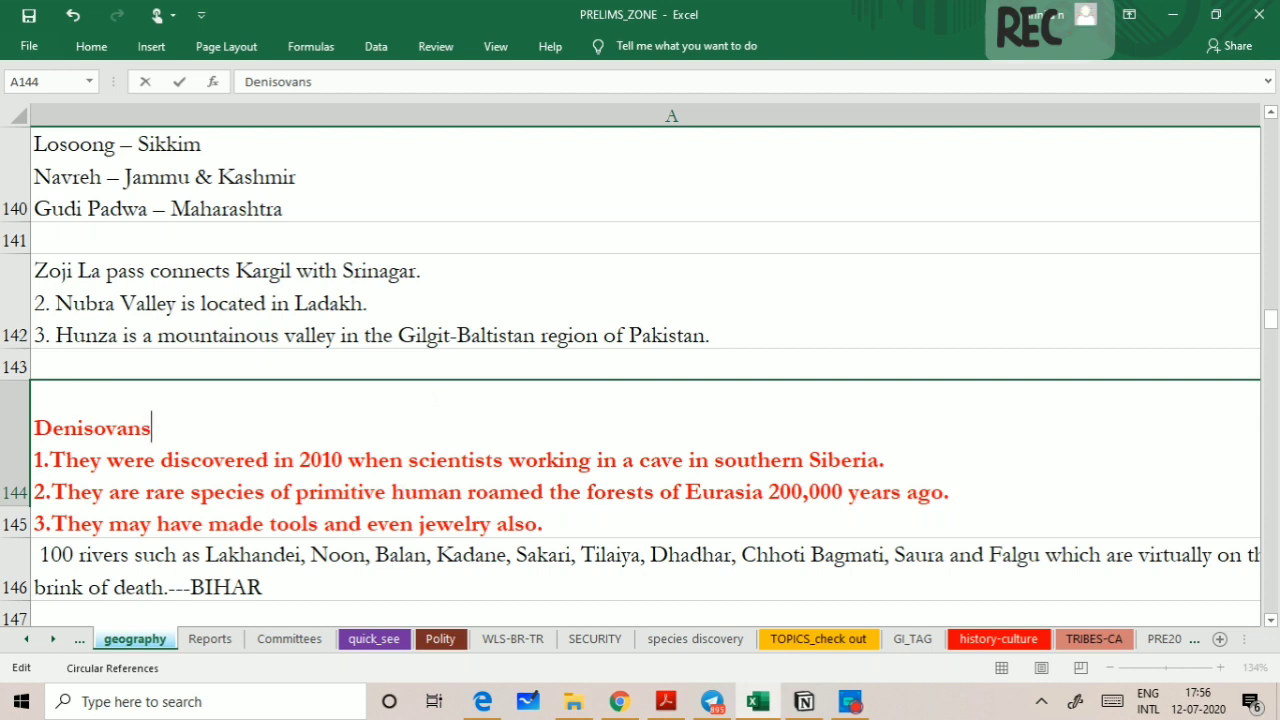
pyautogui.doubleClick(92, 303)
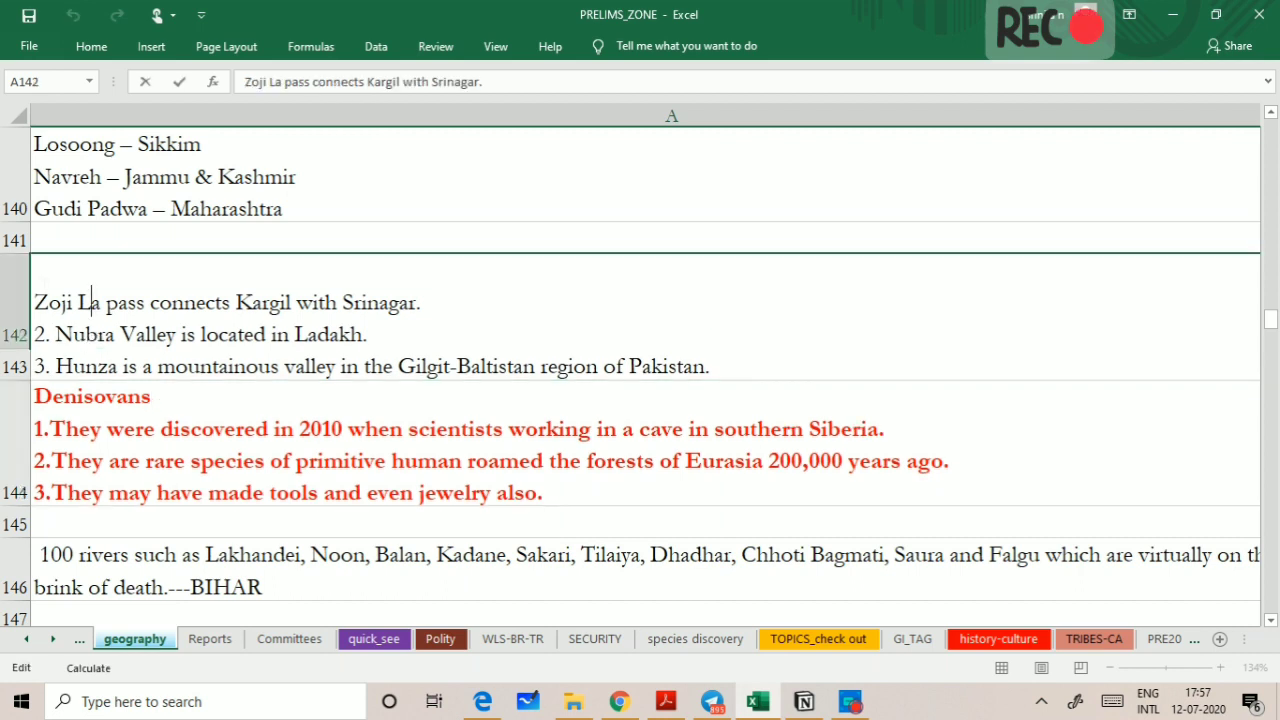
pyautogui.moveTo(55, 334); pyautogui.dragTo(367, 334)
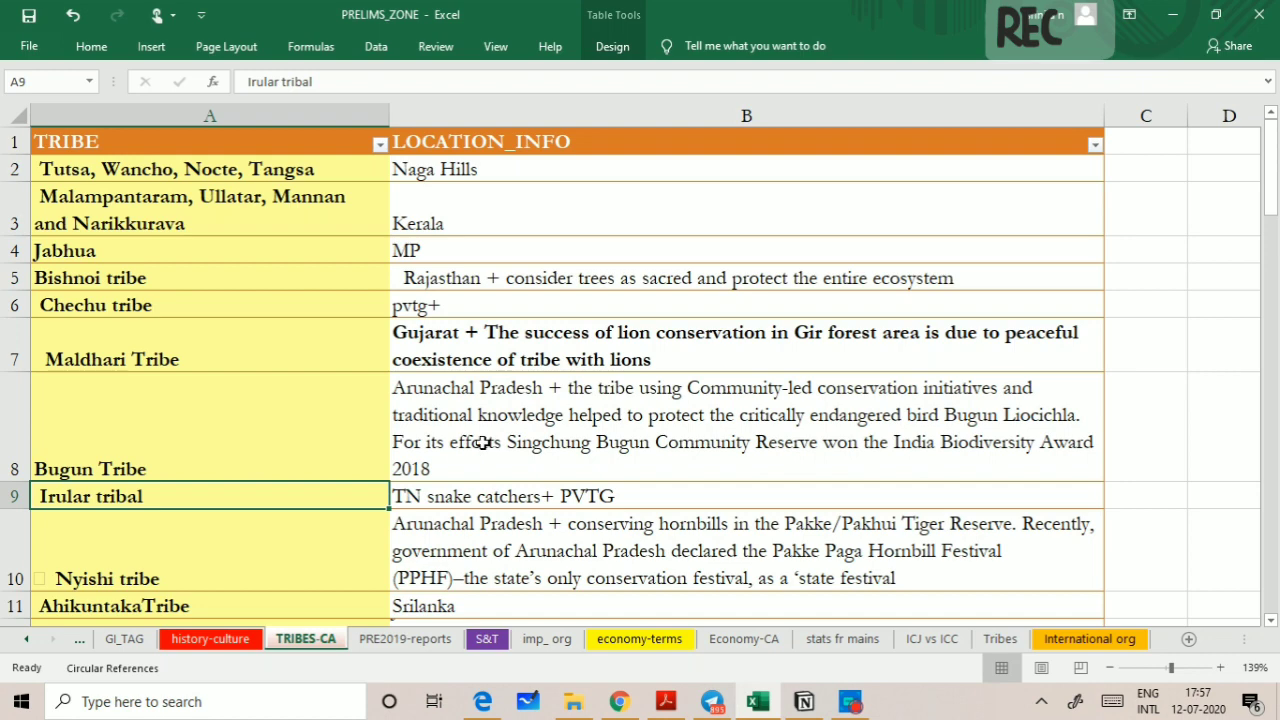
# Scroll down through the TRIBES-CA table of tribes and their locations.
pyautogui.scroll(-1, 488, 447)
pyautogui.scroll(1, 484, 444)
pyautogui.scroll(-2, 192, 536)
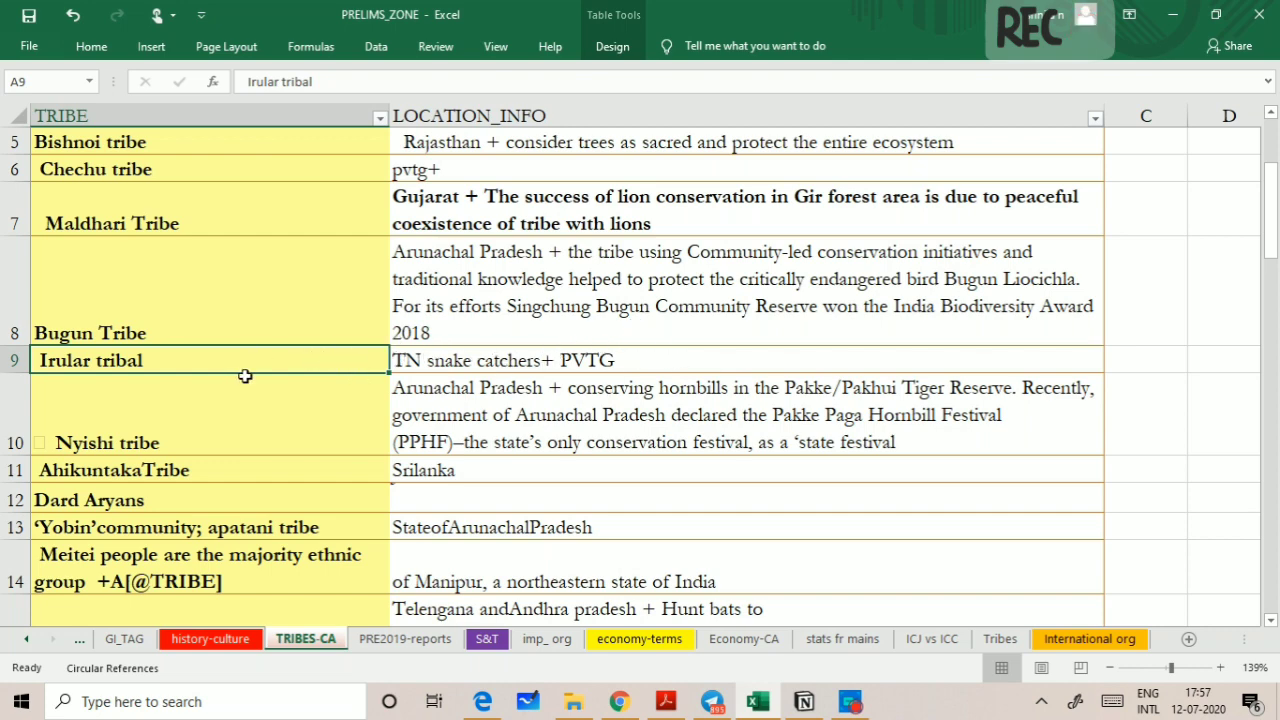
pyautogui.scroll(-1, 373, 452)
pyautogui.scroll(-1, 373, 452)
pyautogui.scroll(-1, 373, 452)
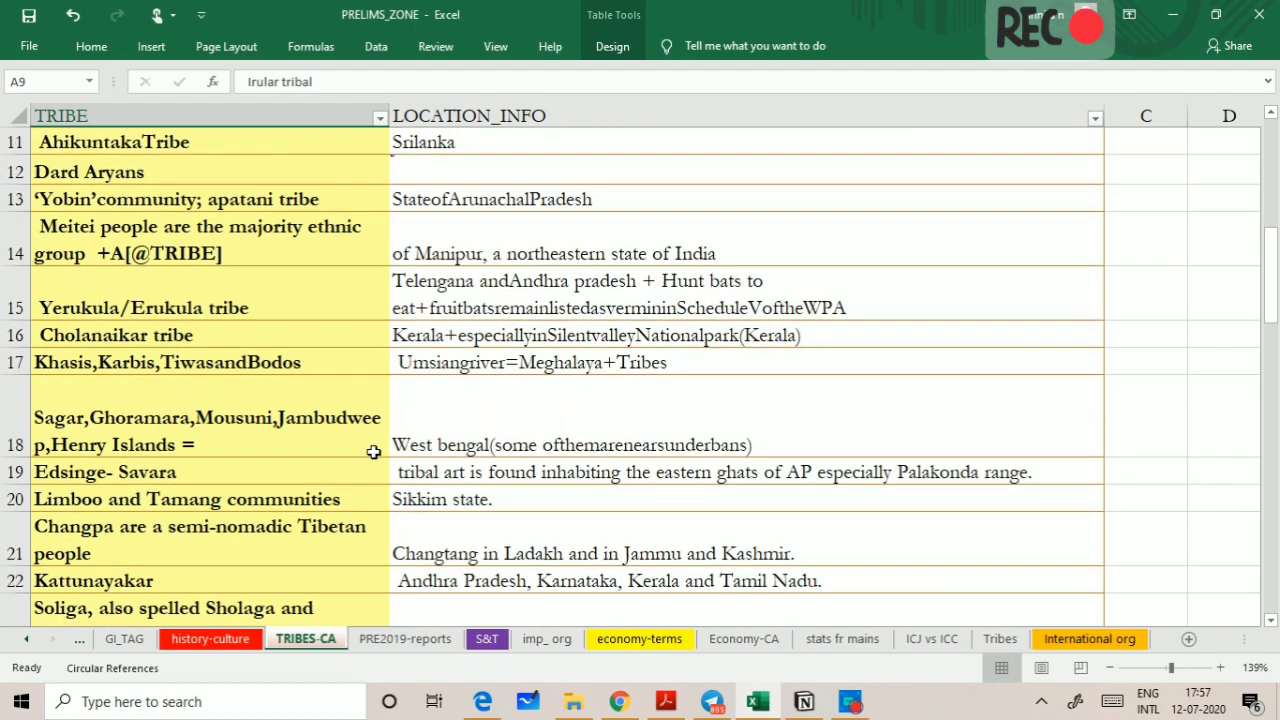
pyautogui.scroll(-1, 373, 452)
pyautogui.scroll(-2, 373, 452)
# Step from the Trans-Pacific Partnership note through Mission Innovation, Future Earth and IOM to IUCN.
pyautogui.scroll(-1, 373, 452)
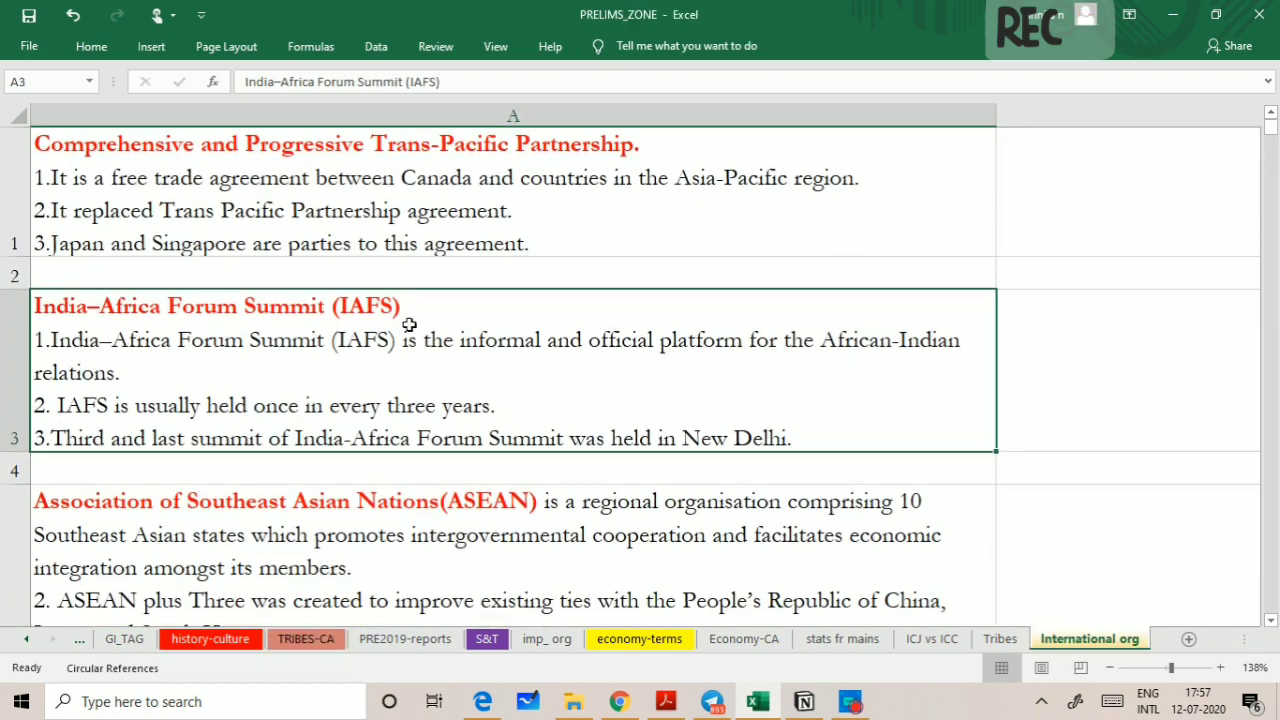
pyautogui.click(382, 236)
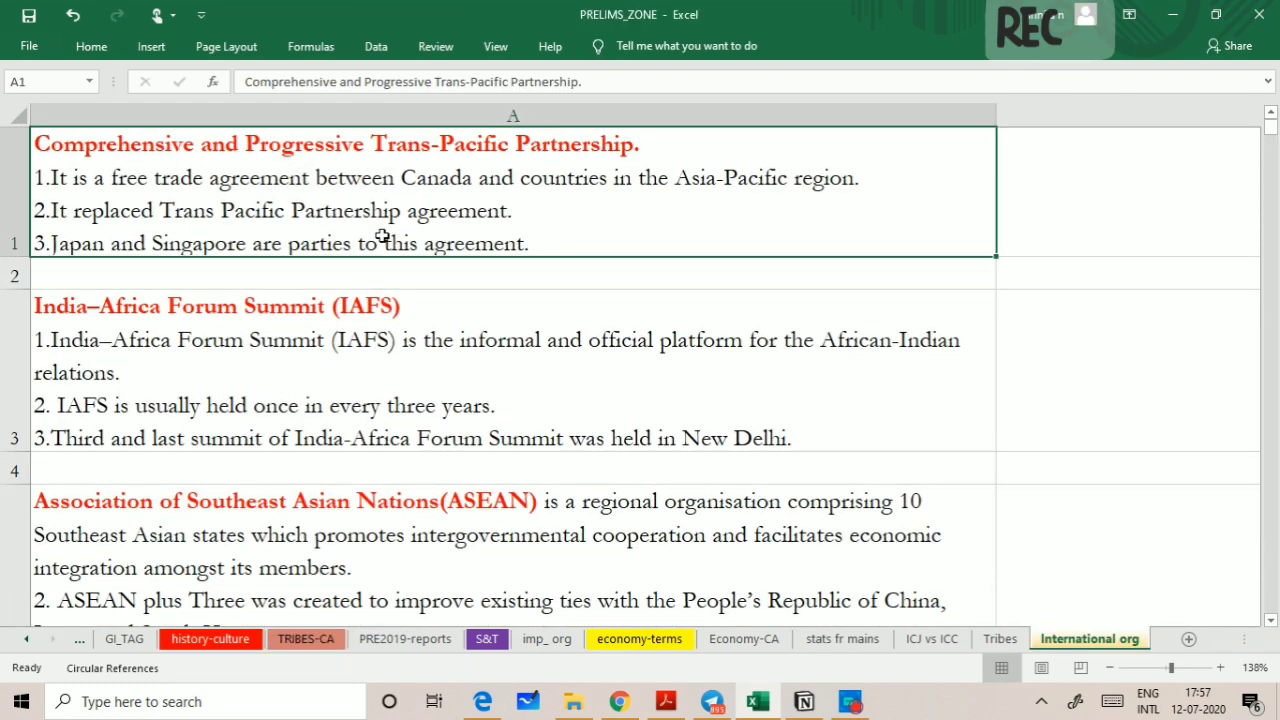
pyautogui.press('Down')
pyautogui.press('Down')
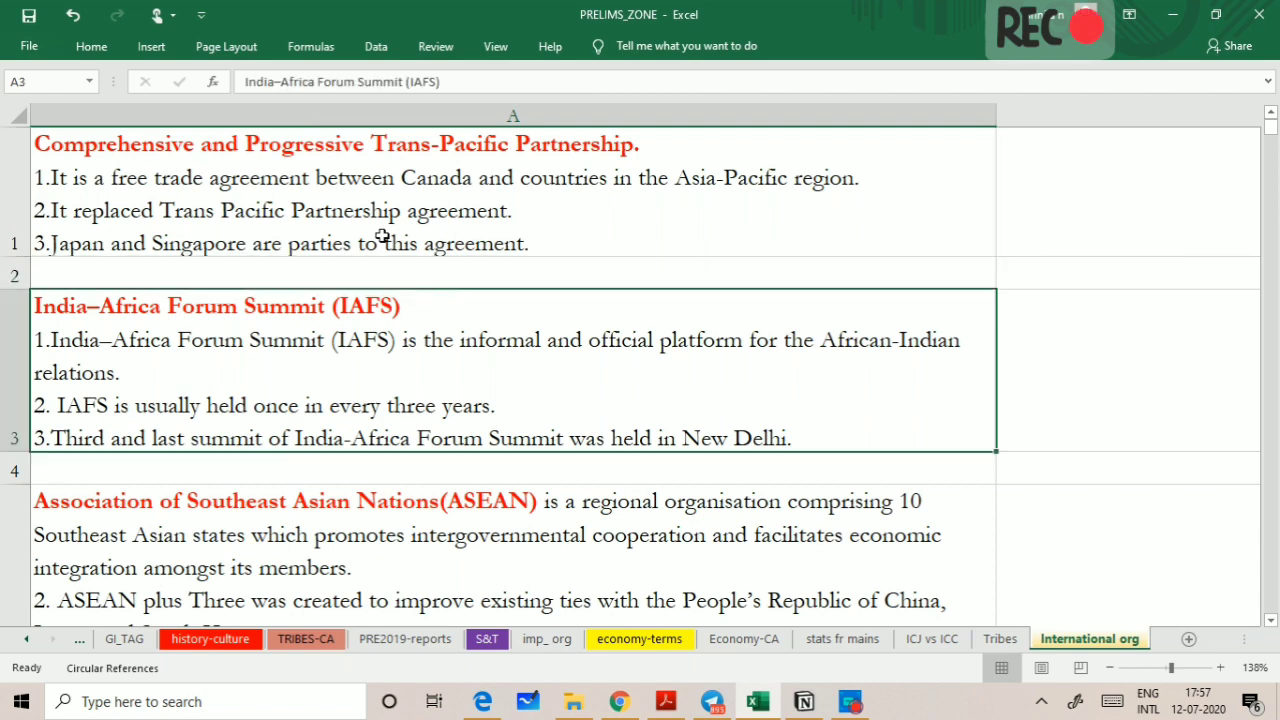
pyautogui.press('Down')
pyautogui.press('Down')
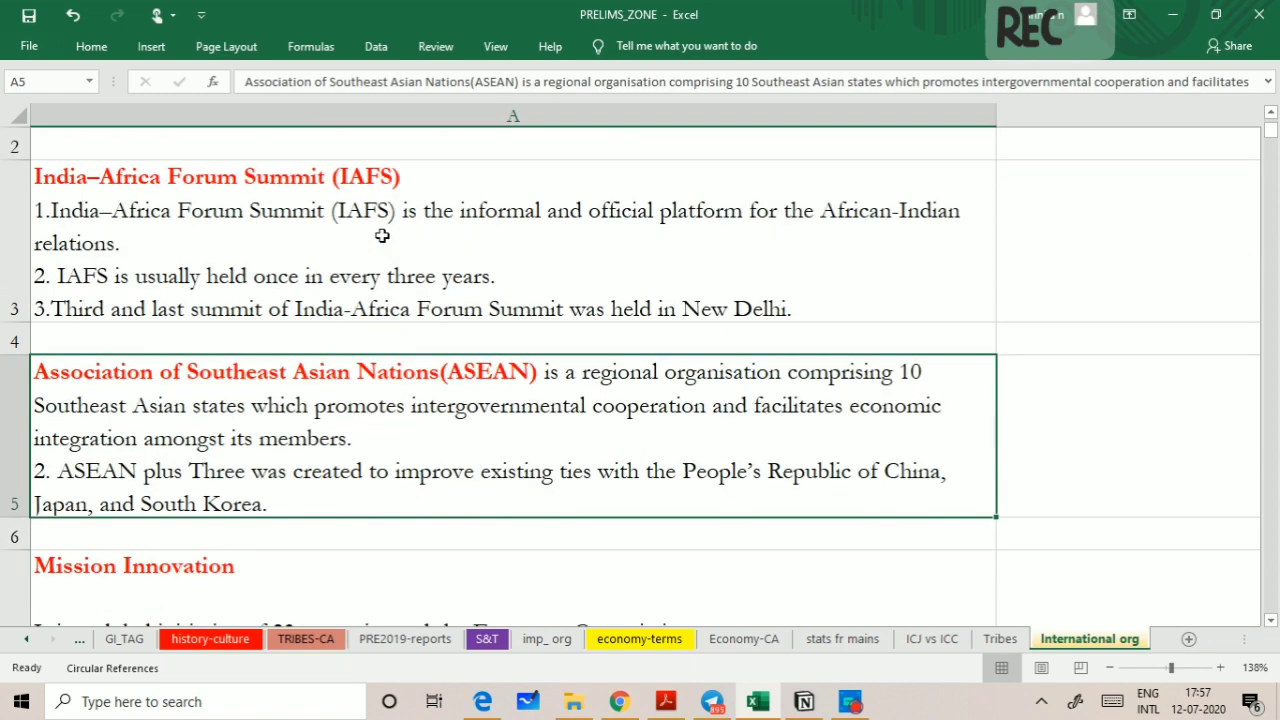
pyautogui.press('Down')
pyautogui.press('Down')
pyautogui.press('Down')
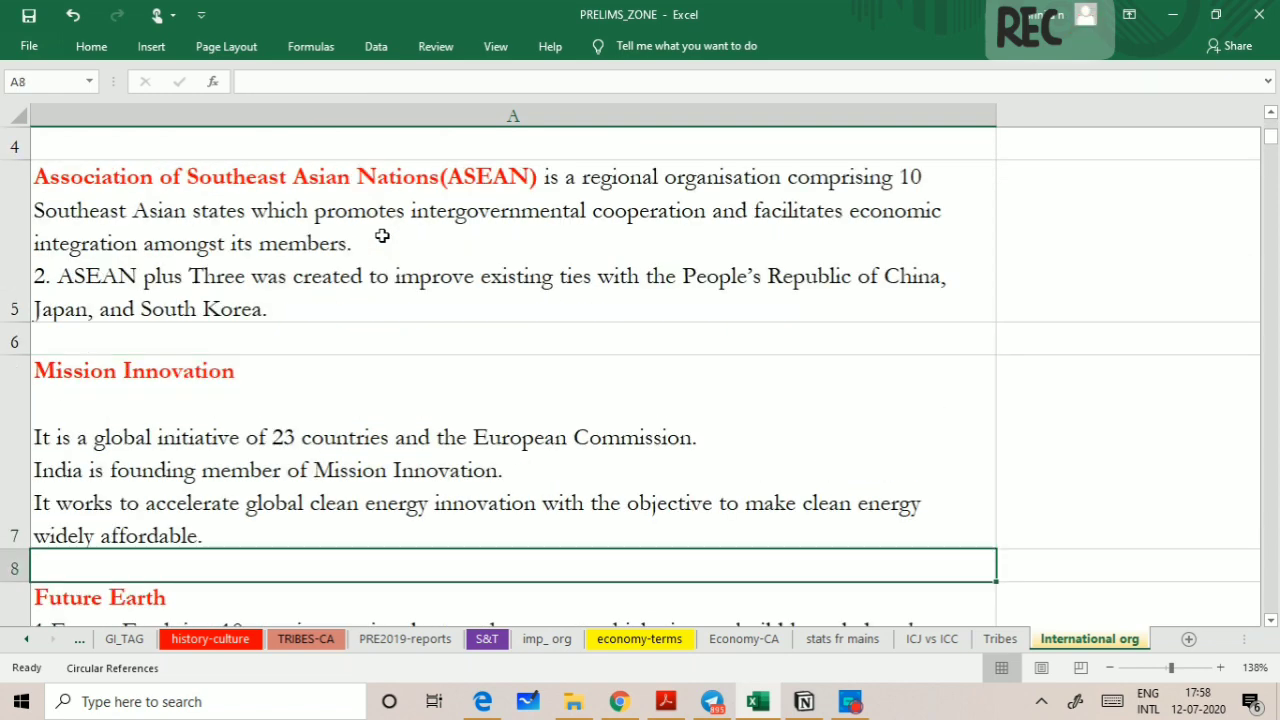
pyautogui.press('Down')
pyautogui.press('Down')
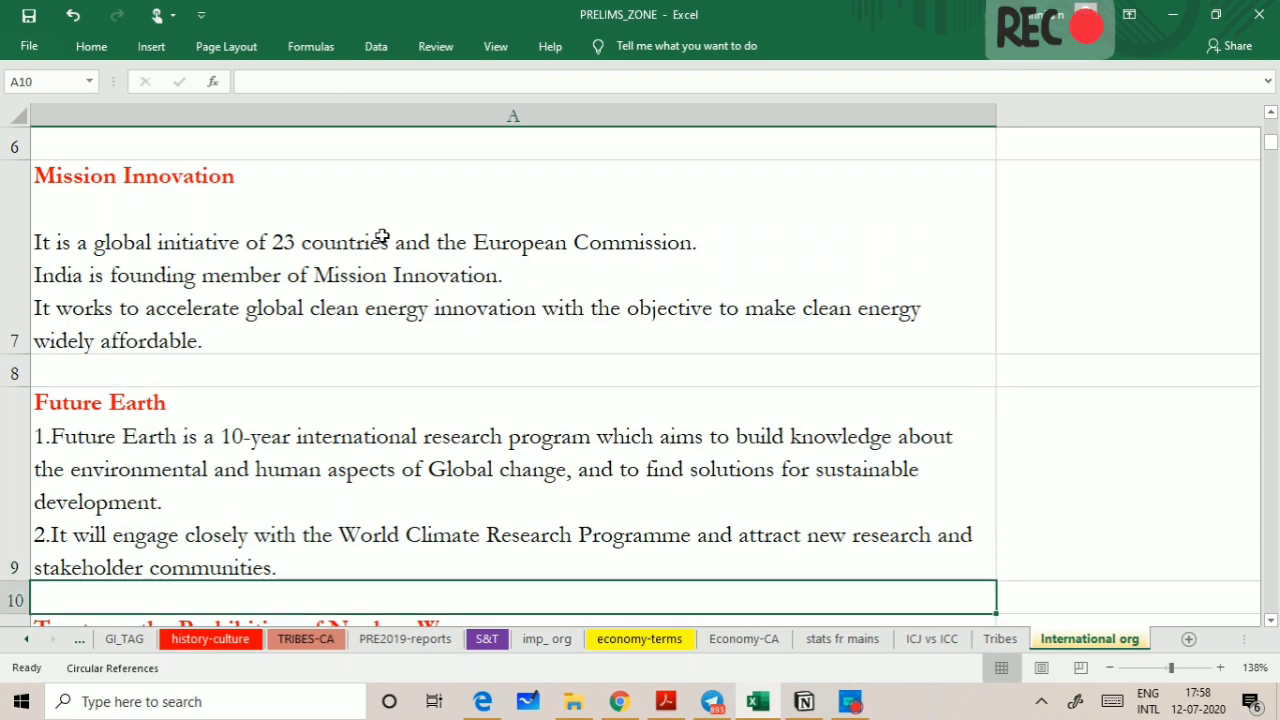
pyautogui.press('Down')
pyautogui.press('Down')
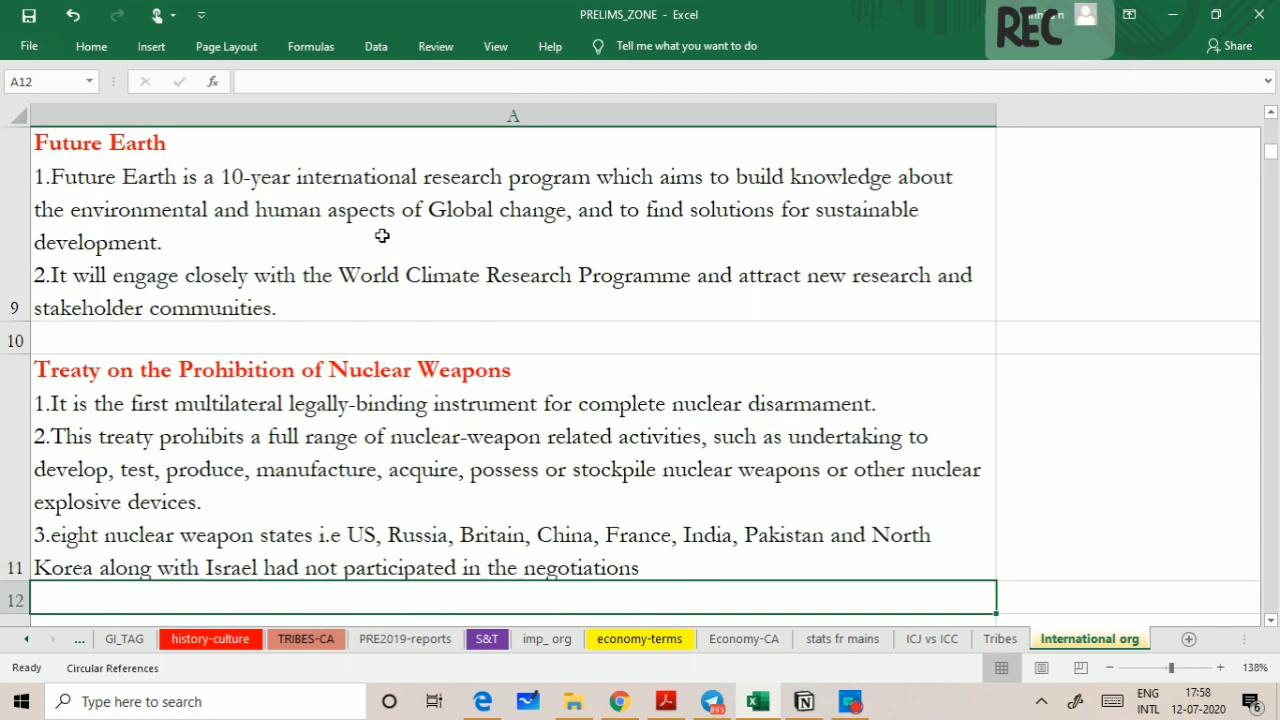
pyautogui.press('Down')
pyautogui.press('Down')
pyautogui.press('Down')
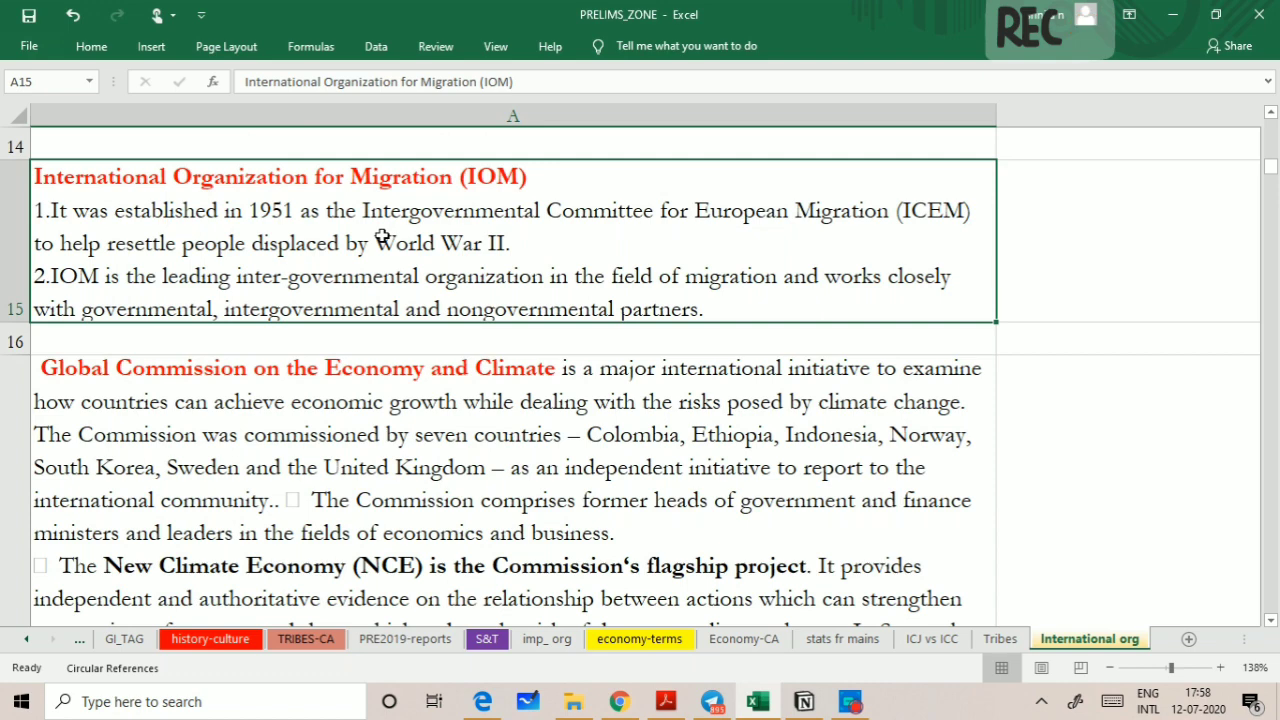
pyautogui.press('Down')
pyautogui.press('Down')
pyautogui.press('Down')
pyautogui.press('Down')
pyautogui.press('Down')
pyautogui.press('Down')
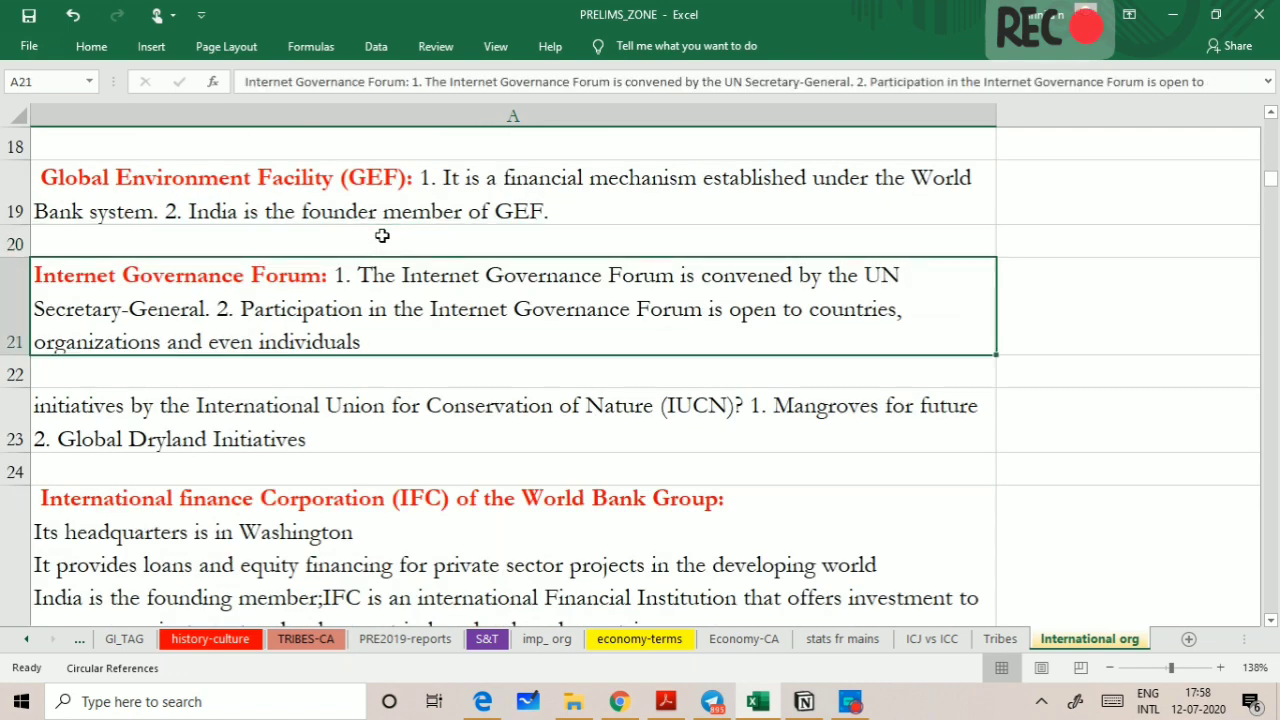
pyautogui.press('Down')
pyautogui.press('Down')
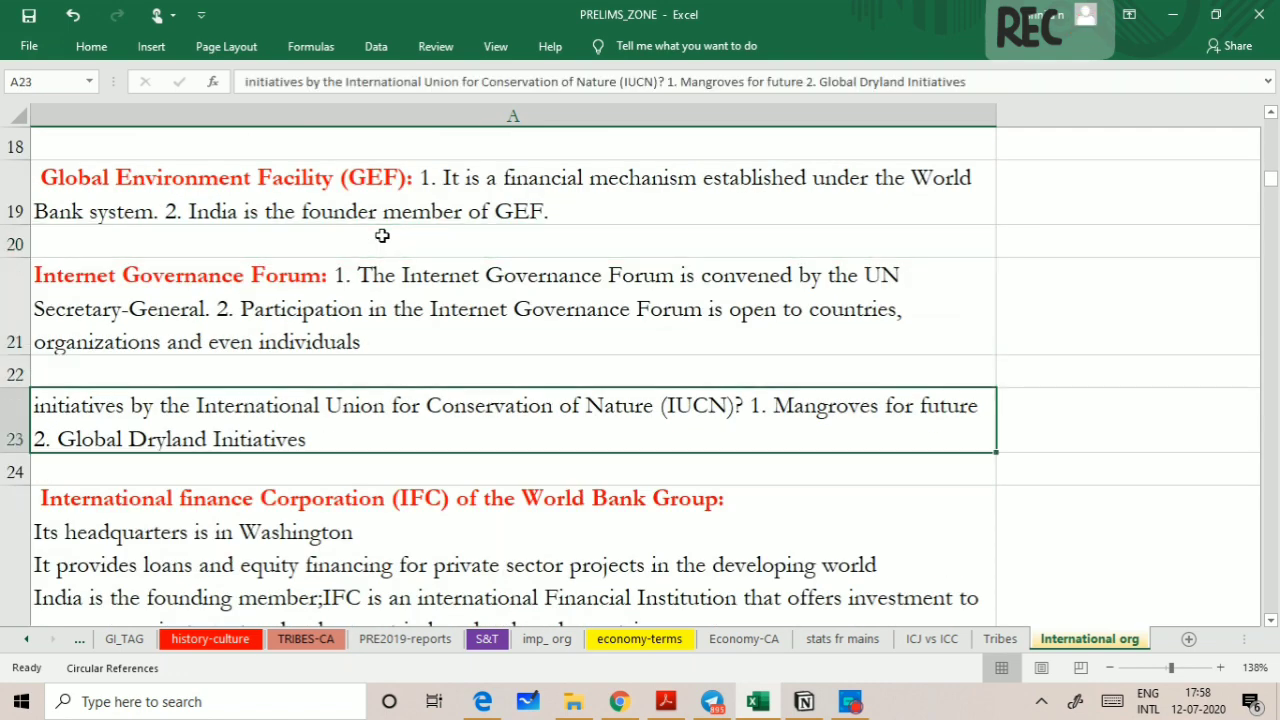
pyautogui.press('Down')
pyautogui.press('Down')
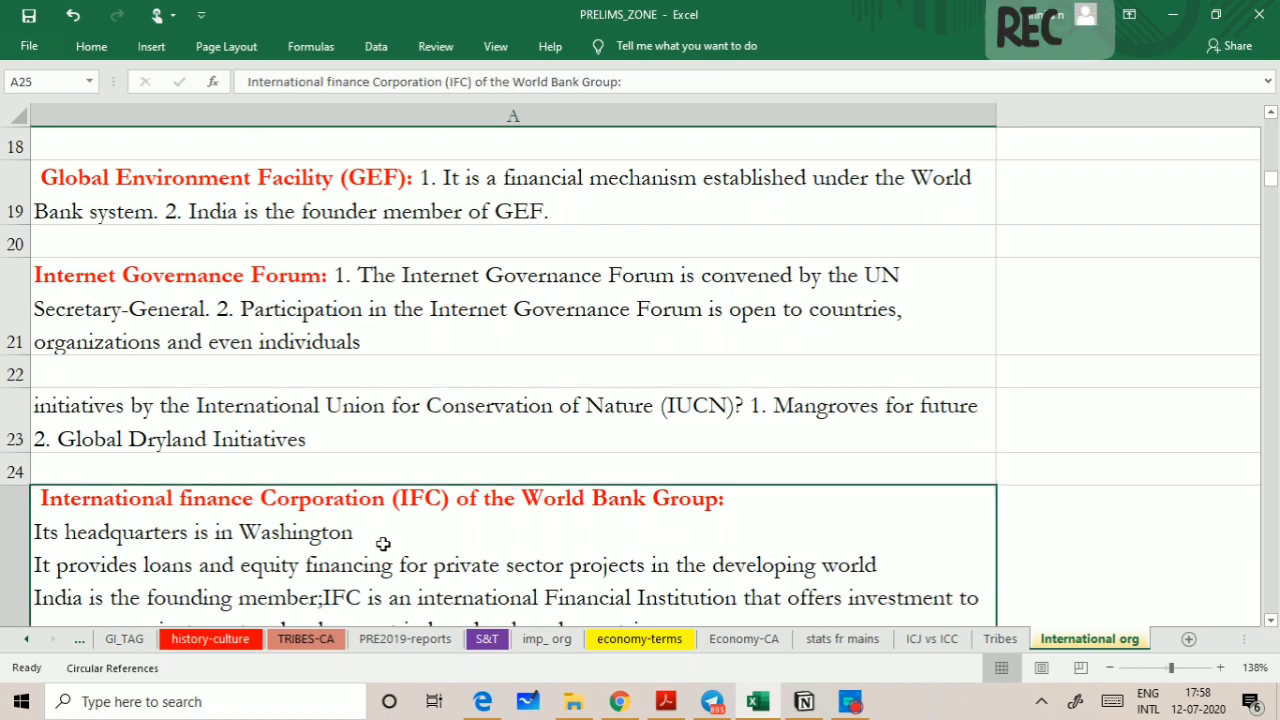
# Scroll down to the yellow-highlighted ILO conventions ratified by India in row 33.
pyautogui.scroll(-1, 383, 545)
pyautogui.scroll(-1, 370, 500)
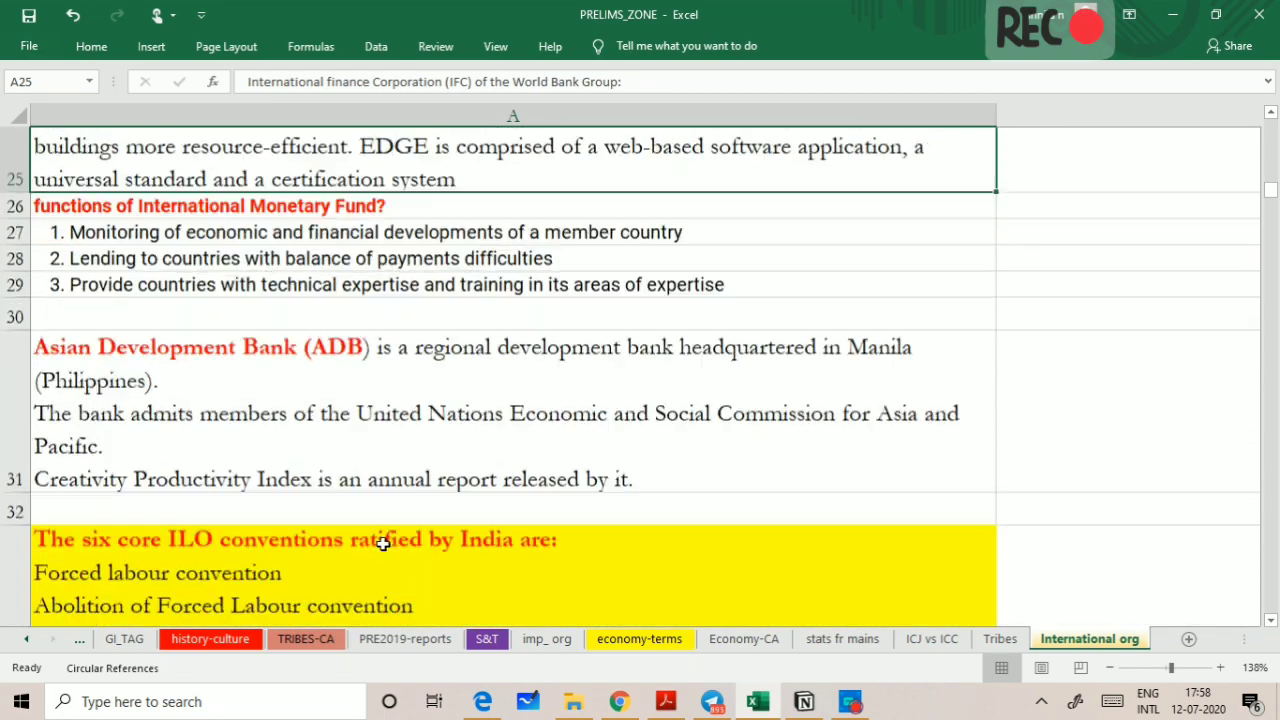
pyautogui.scroll(-1, 360, 486)
pyautogui.scroll(-1, 354, 337)
pyautogui.scroll(-1, 391, 423)
pyautogui.scroll(-1, 391, 423)
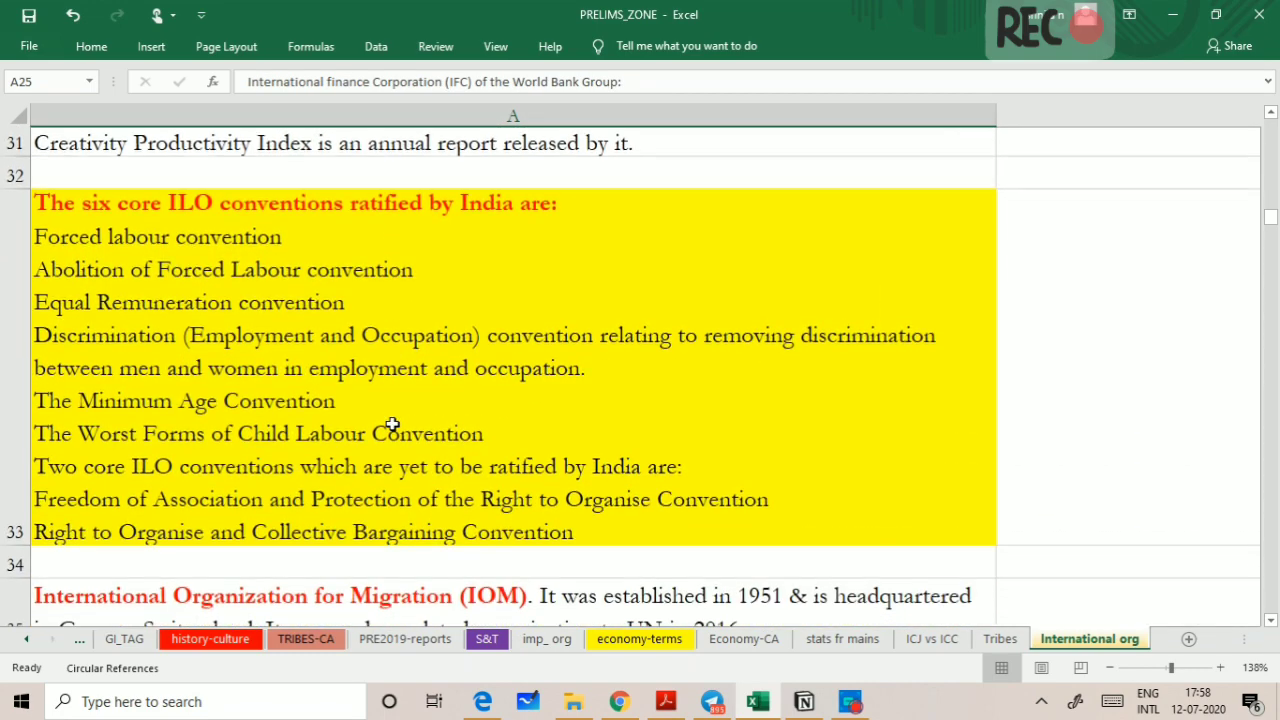
pyautogui.scroll(-1, 106, 337)
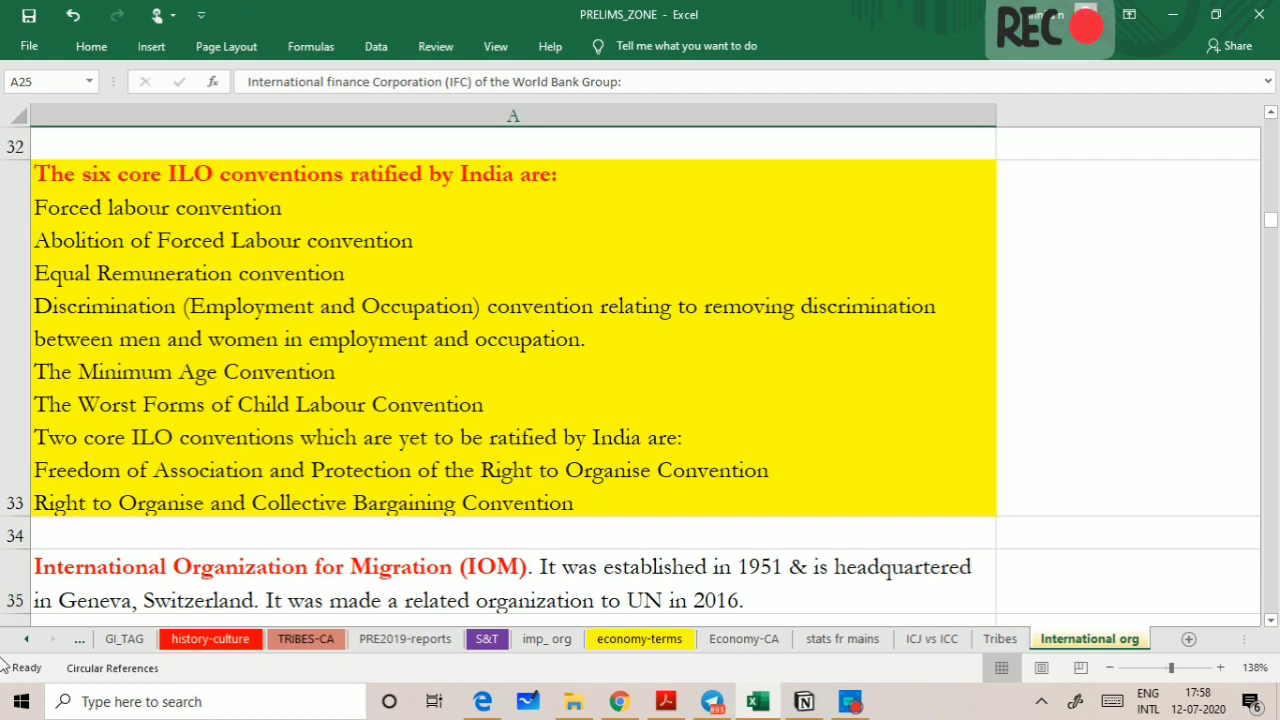
# Scroll further down the International org notes toward the Wildlife Conservation Trust entry.
pyautogui.scroll(-2, 208, 491)
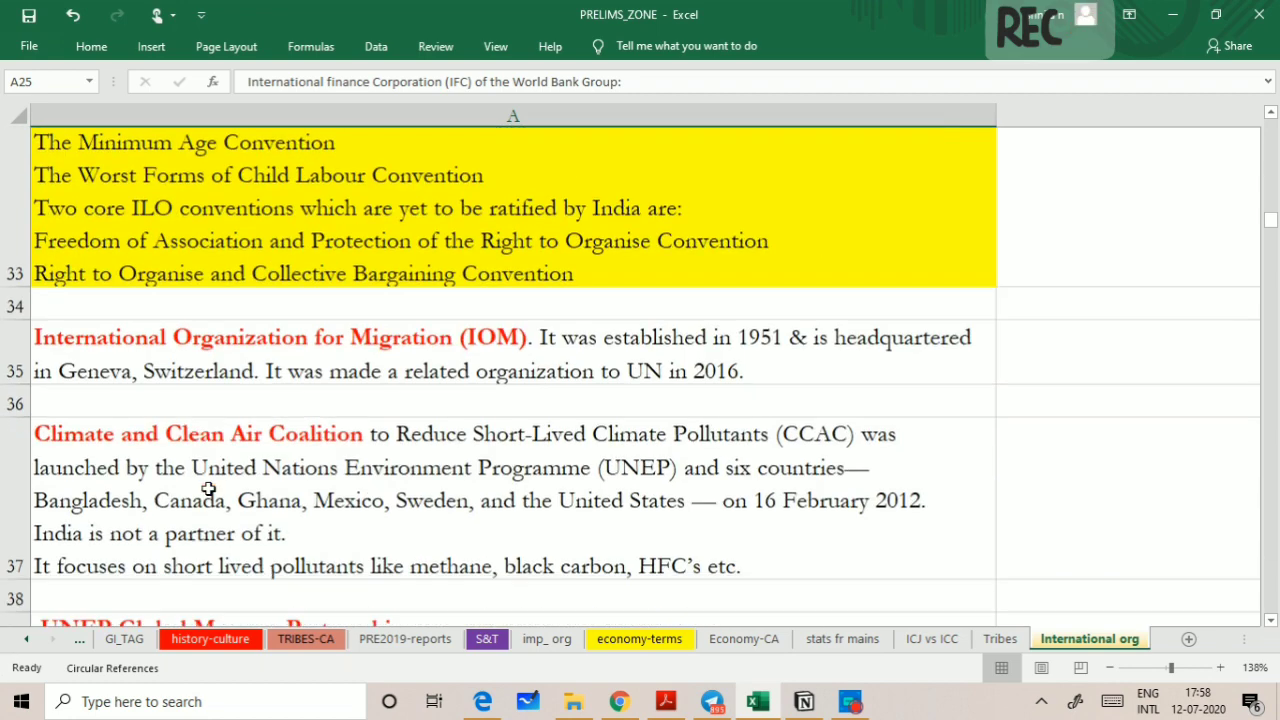
pyautogui.scroll(-2, 205, 491)
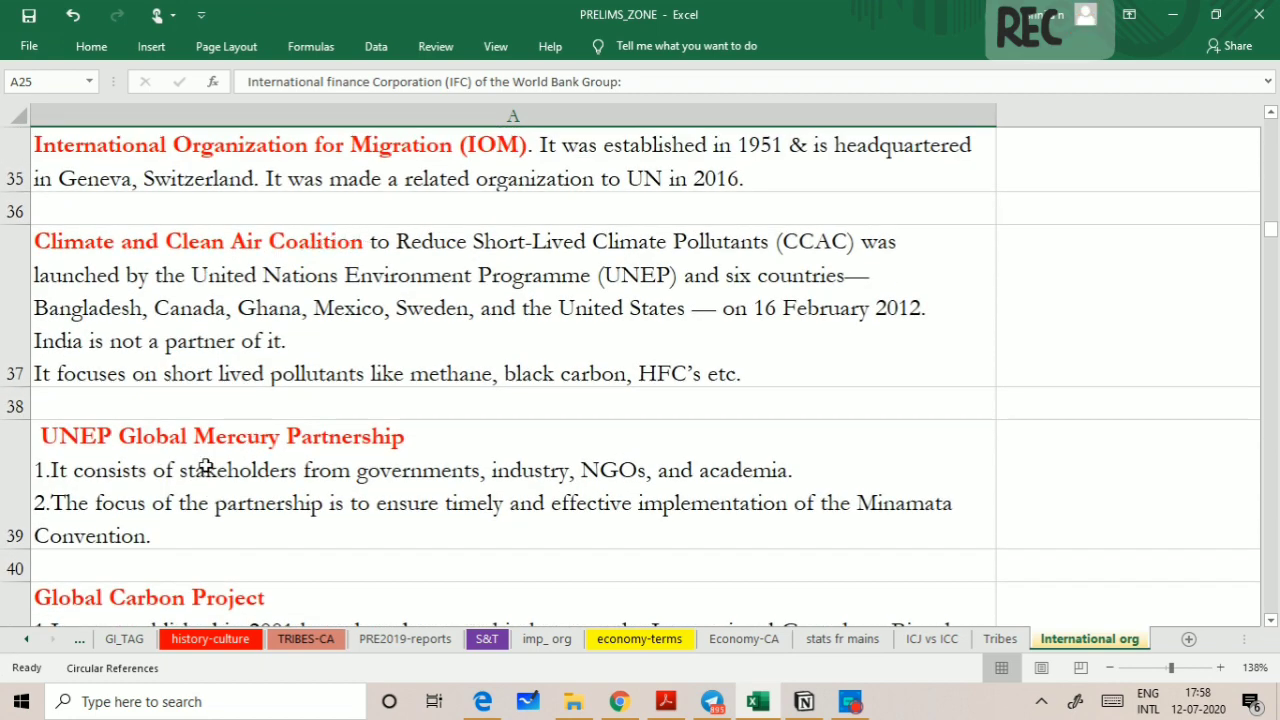
pyautogui.scroll(-1, 305, 514)
pyautogui.scroll(-1, 305, 514)
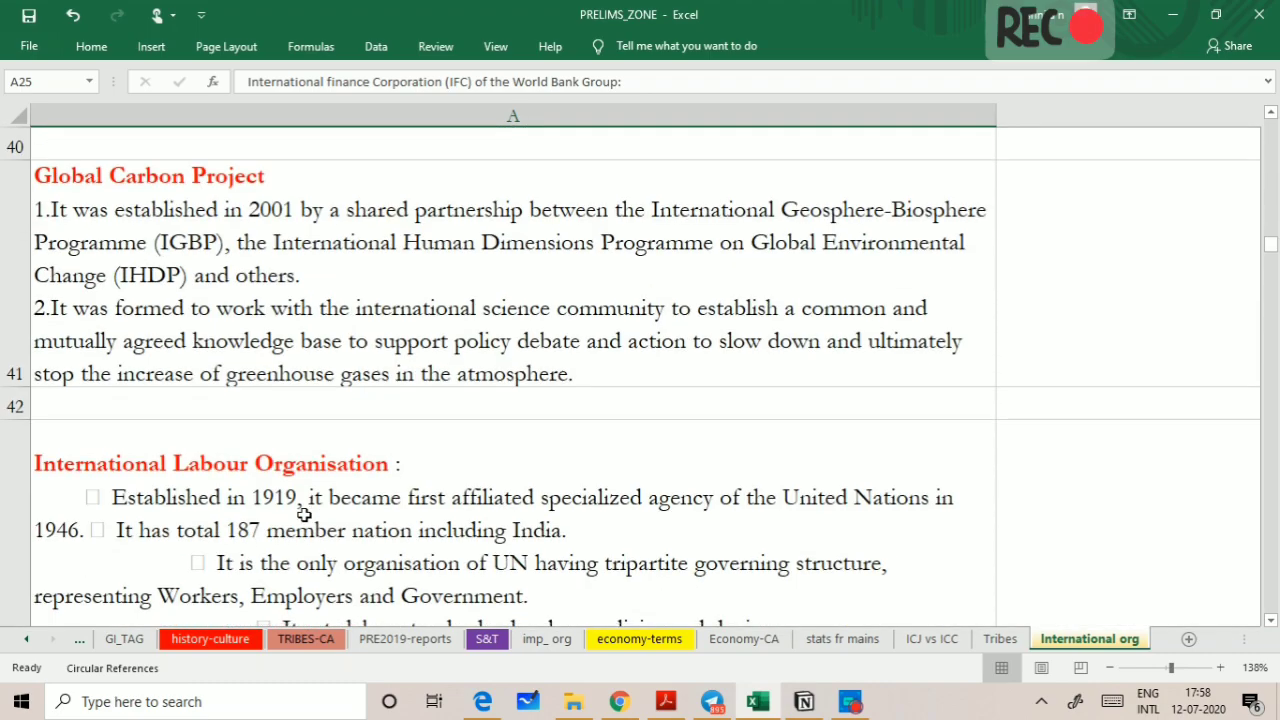
pyautogui.scroll(-2, 305, 514)
pyautogui.scroll(-2, 300, 514)
pyautogui.scroll(-2, 322, 471)
pyautogui.scroll(-2, 290, 400)
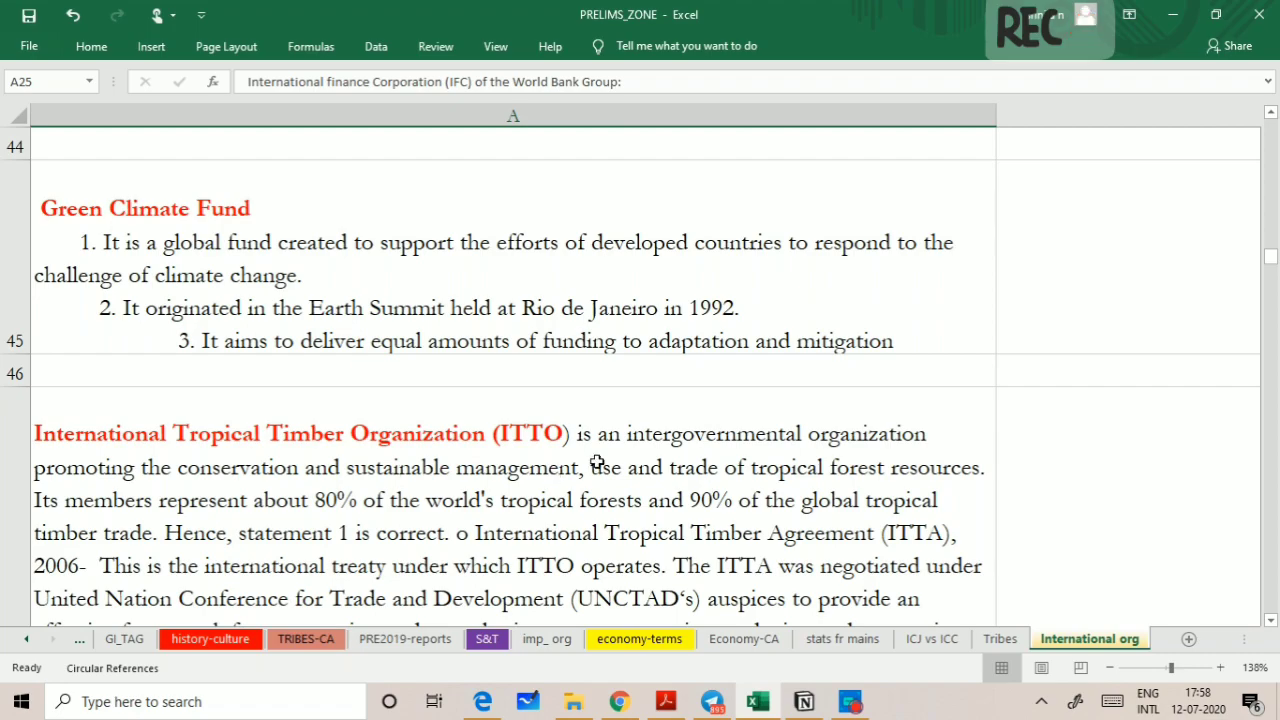
pyautogui.scroll(-1, 597, 462)
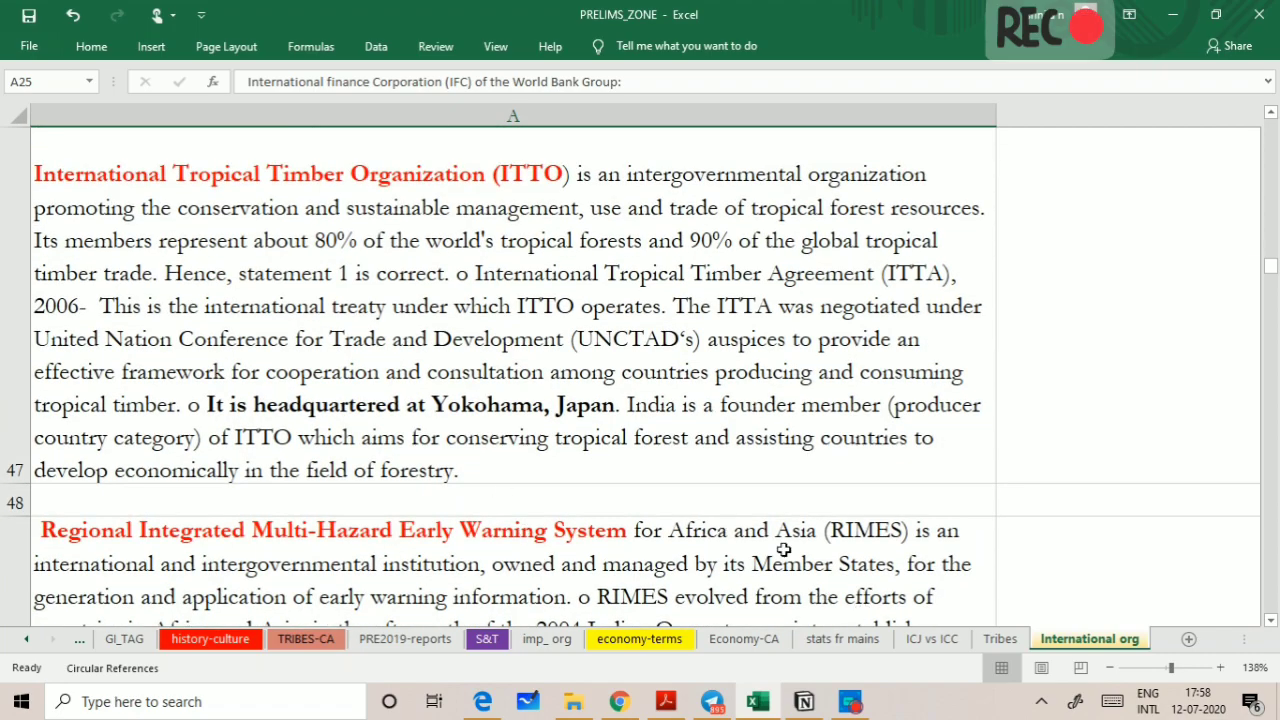
pyautogui.scroll(-1, 783, 549)
pyautogui.scroll(-1, 746, 523)
pyautogui.scroll(-1, 746, 526)
# Step from the Wildlife Conservation Trust entry through MIKE, ITU and the International Security Alliance to IAEA.
pyautogui.click(348, 338)
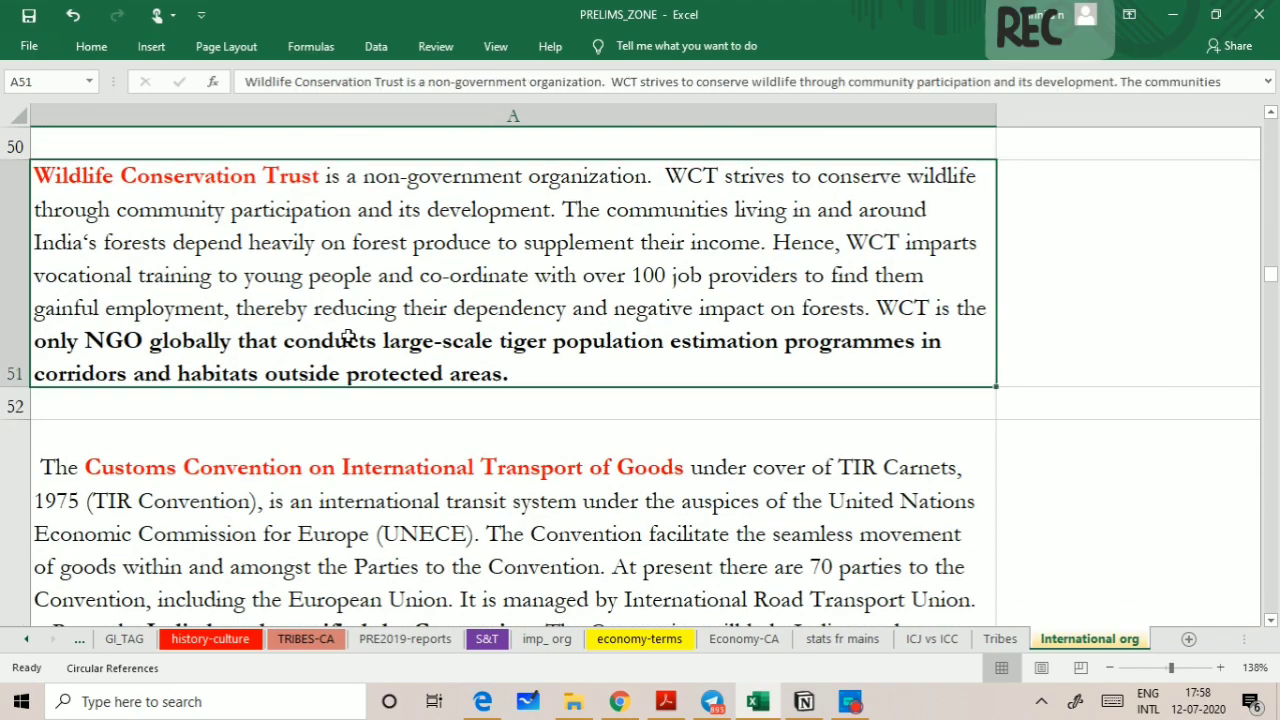
pyautogui.press('Down')
pyautogui.press('Down')
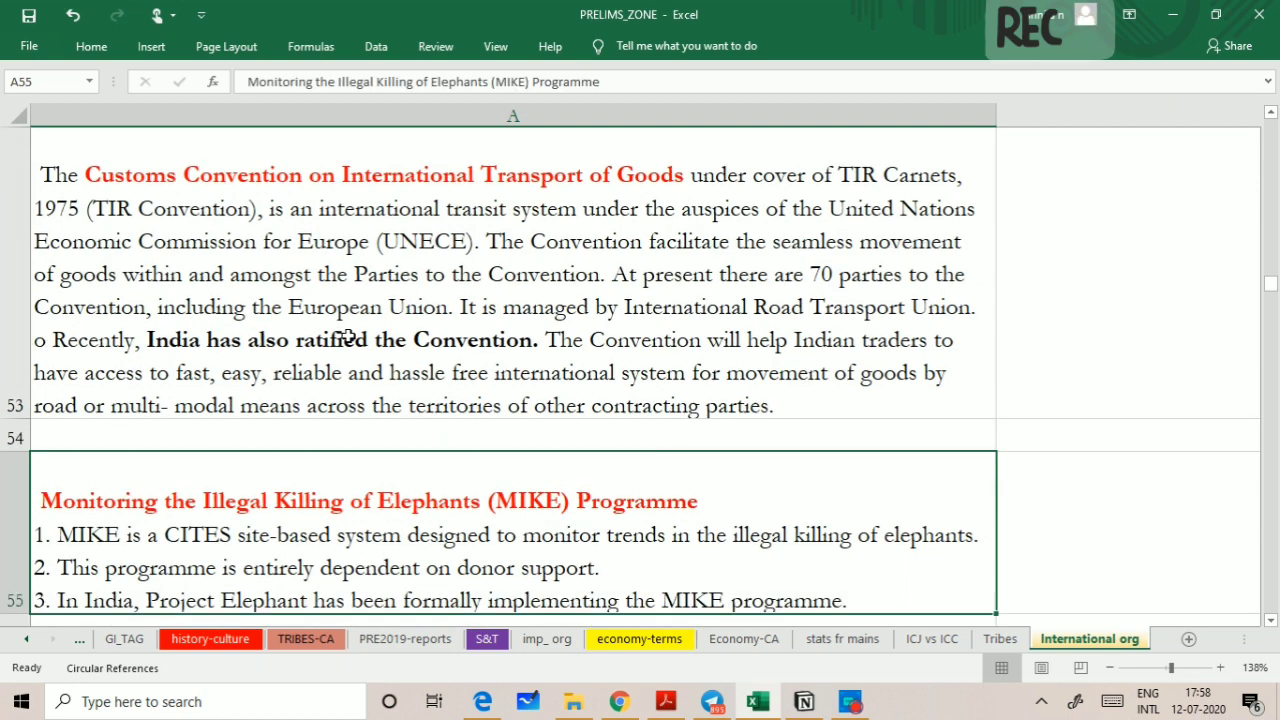
pyautogui.press('Down')
pyautogui.press('Down')
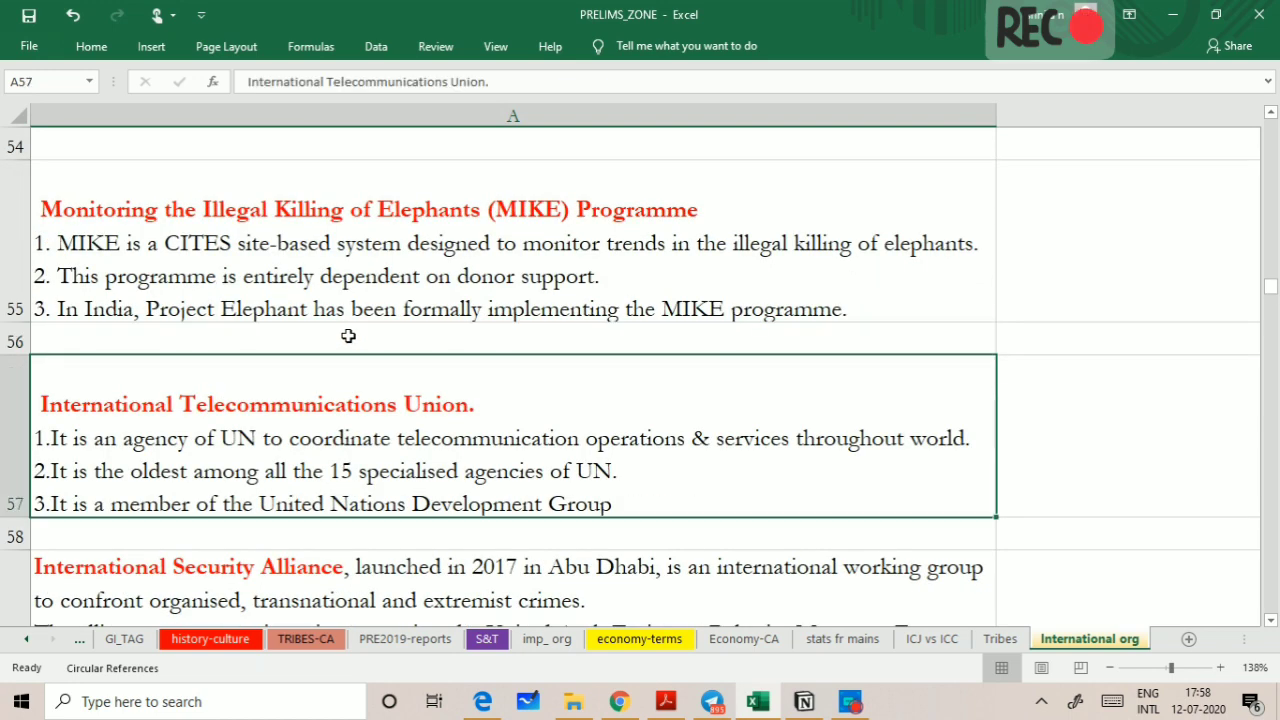
pyautogui.press('Down')
pyautogui.press('Down')
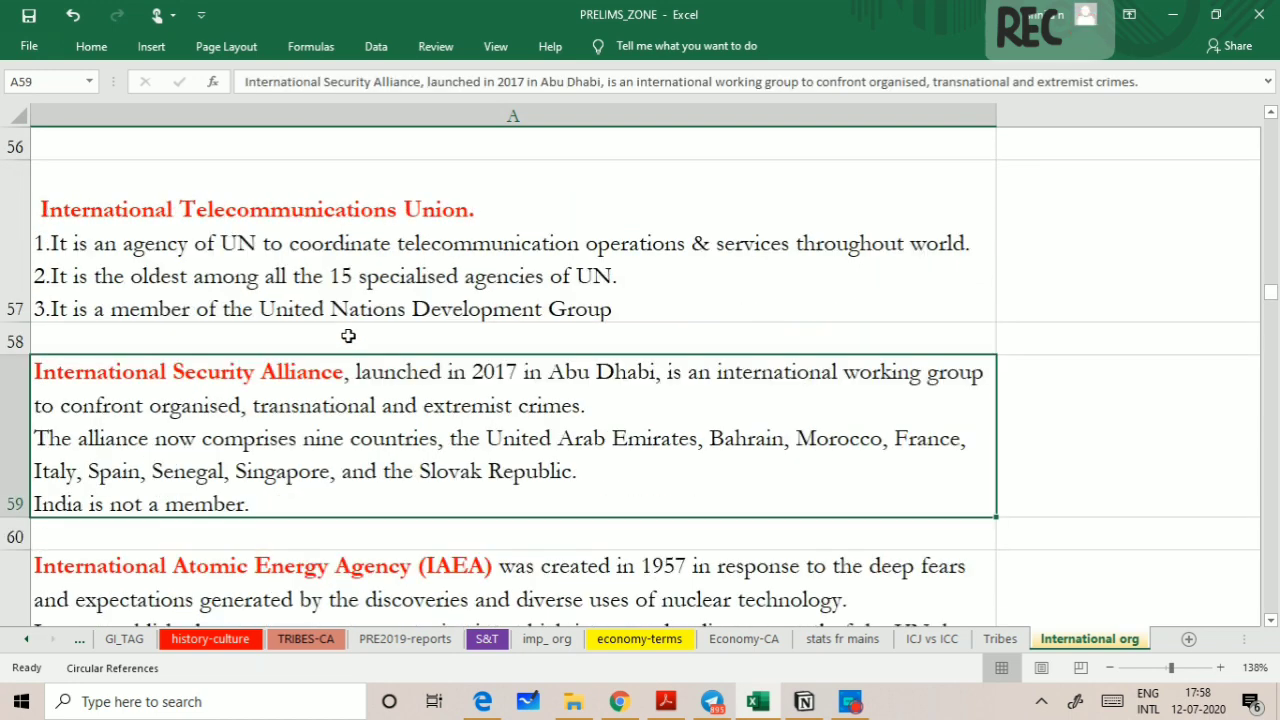
pyautogui.press('Down')
pyautogui.press('Down')
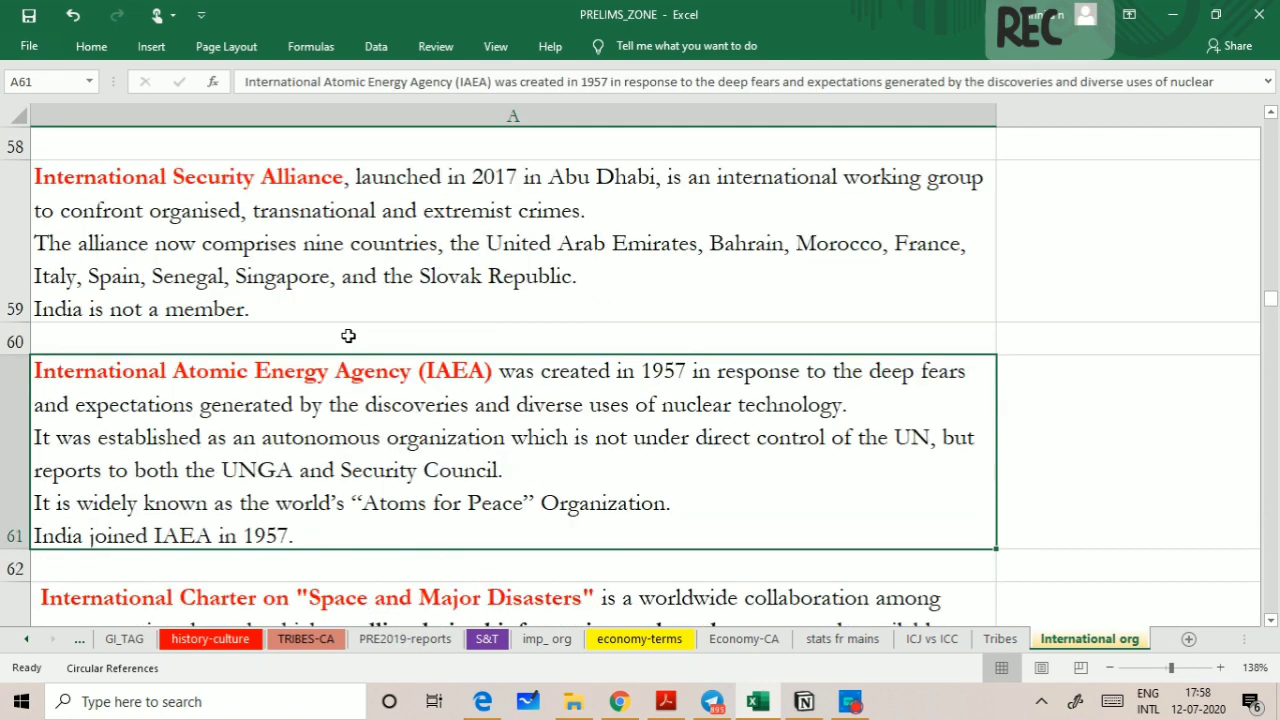
pyautogui.press('Down')
pyautogui.press('Down')
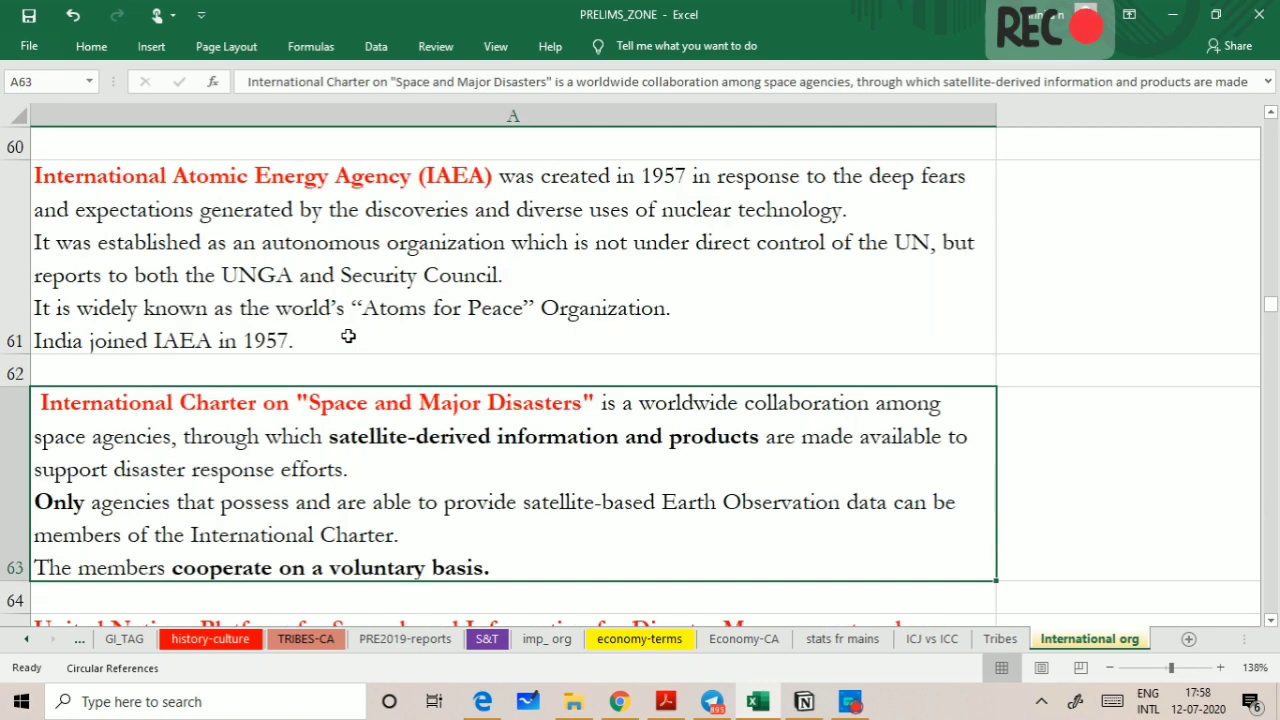
# Select the final UNRWA versus UNHCR comparison note in cell A67.
pyautogui.scroll(-2, 455, 423)
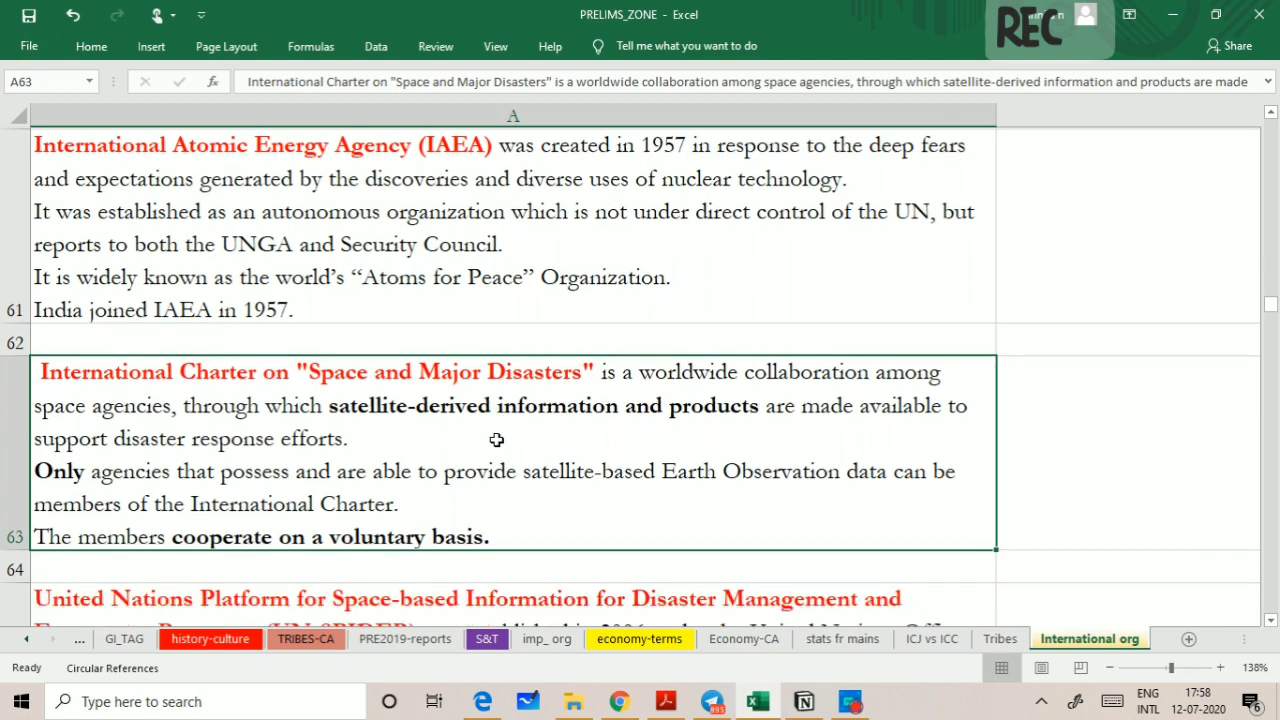
pyautogui.scroll(-1, 494, 439)
pyautogui.scroll(-1, 496, 439)
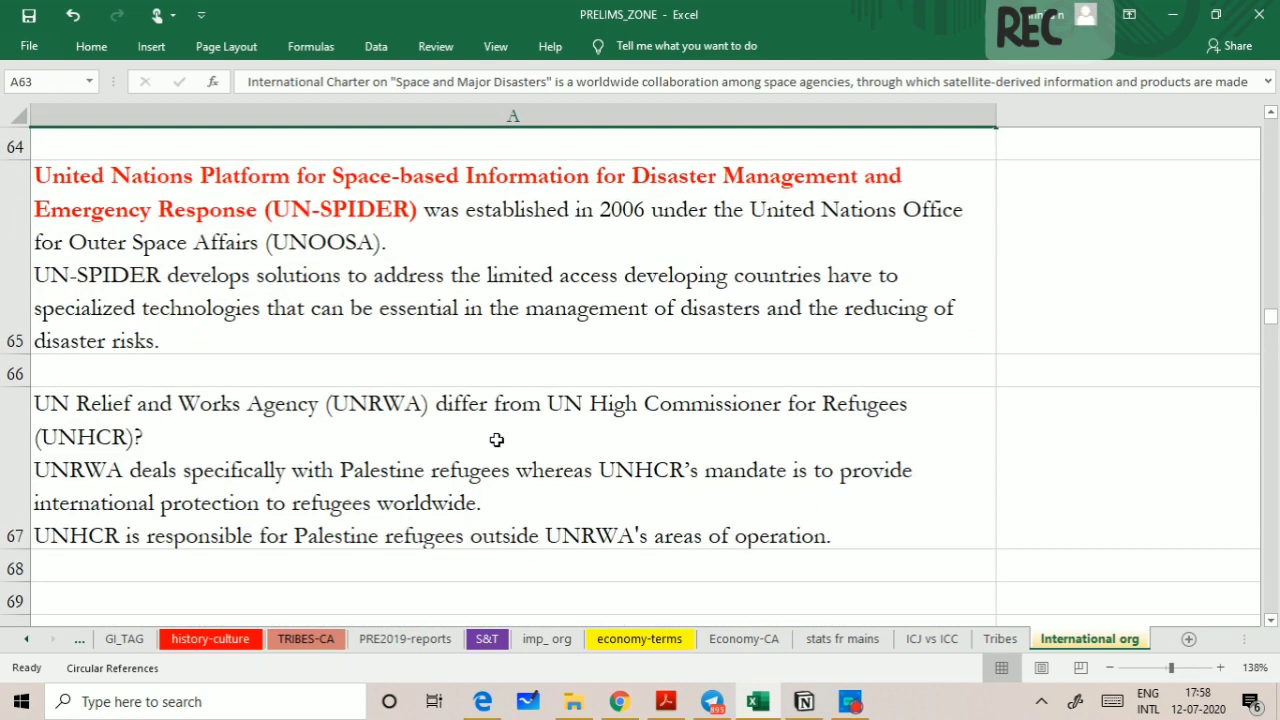
pyautogui.click(688, 400)
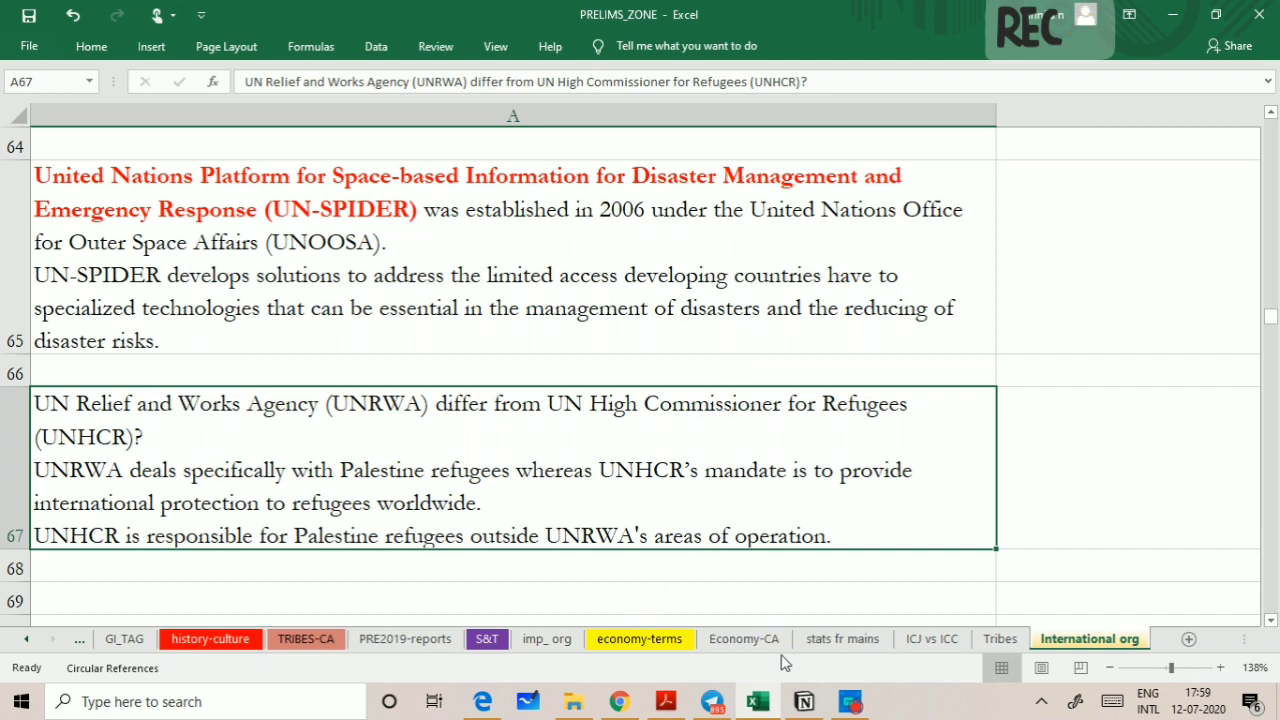
pyautogui.scroll(2, 634, 648)
pyautogui.scroll(2, 634, 648)
pyautogui.scroll(2, 634, 648)
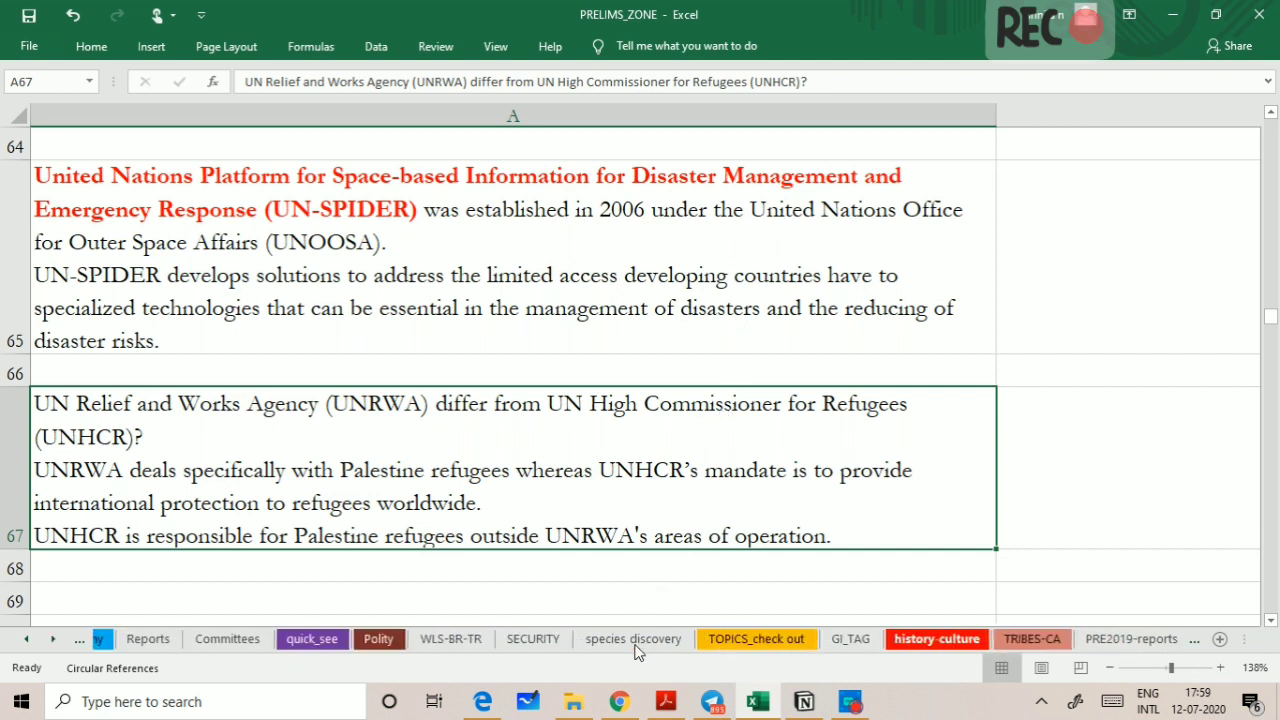
pyautogui.scroll(2, 634, 648)
pyautogui.scroll(3, 634, 648)
pyautogui.scroll(2, 634, 648)
pyautogui.scroll(3, 634, 648)
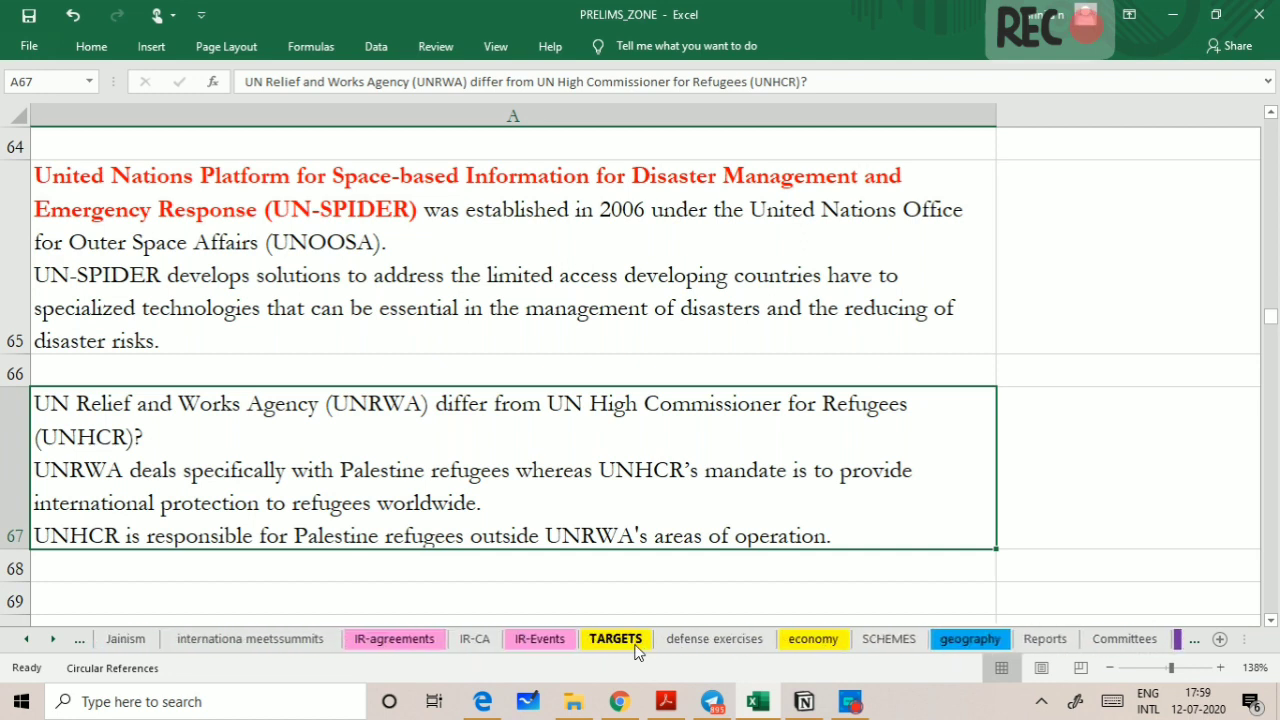
pyautogui.scroll(3, 636, 650)
pyautogui.scroll(2, 636, 650)
pyautogui.scroll(2, 636, 650)
pyautogui.scroll(-4, 636, 650)
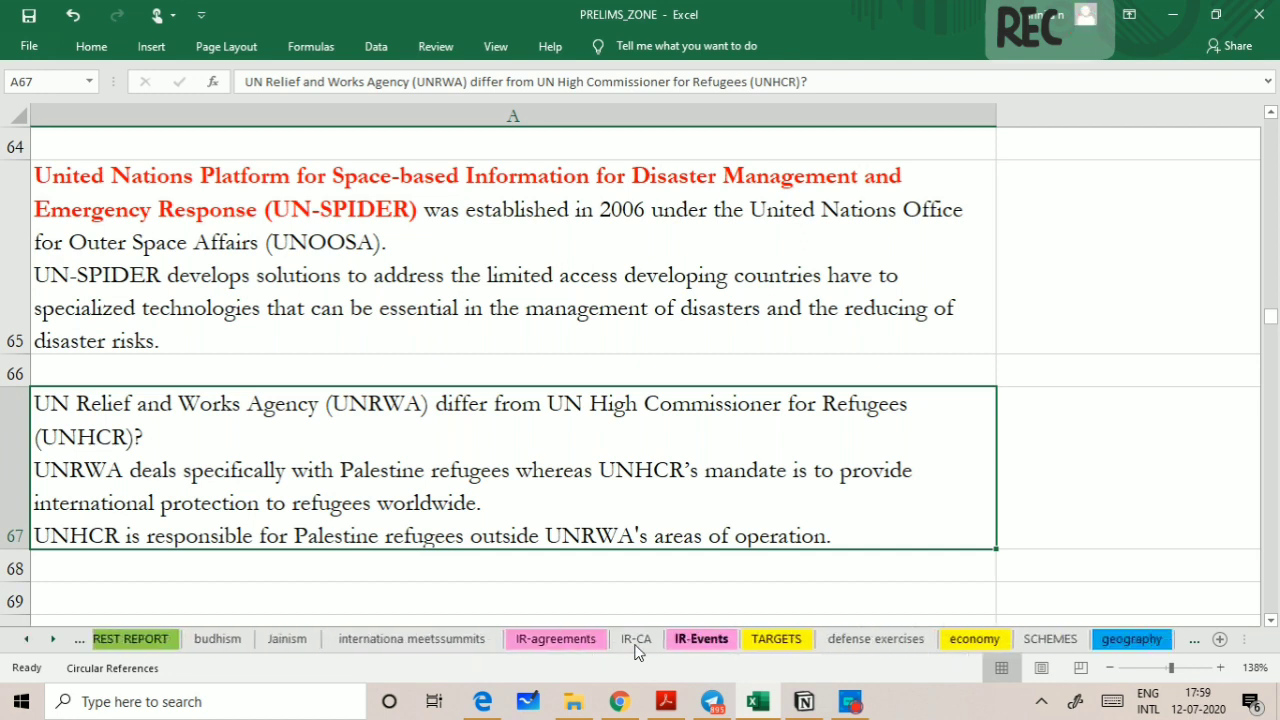
pyautogui.scroll(-1, 636, 650)
pyautogui.scroll(-2, 636, 650)
pyautogui.scroll(-1, 636, 650)
pyautogui.scroll(-3, 636, 650)
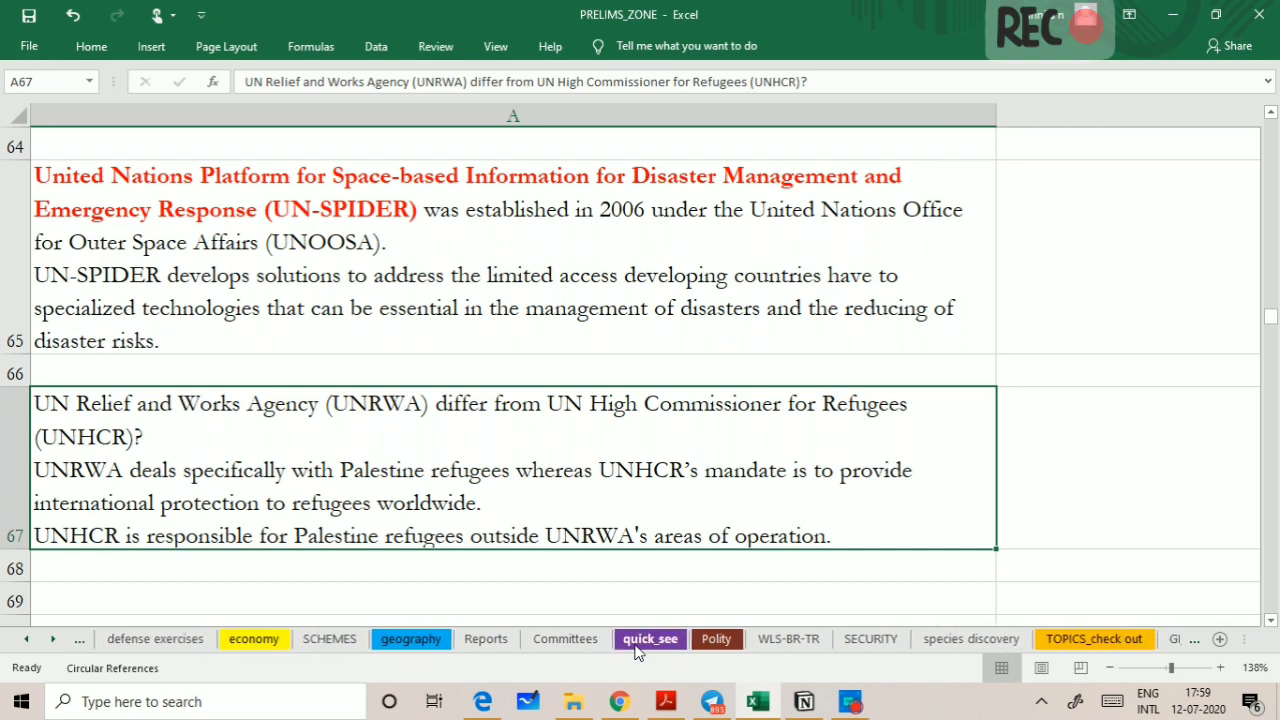
pyautogui.scroll(-1, 636, 650)
pyautogui.scroll(-2, 636, 650)
pyautogui.scroll(-1, 636, 650)
pyautogui.scroll(-1, 636, 650)
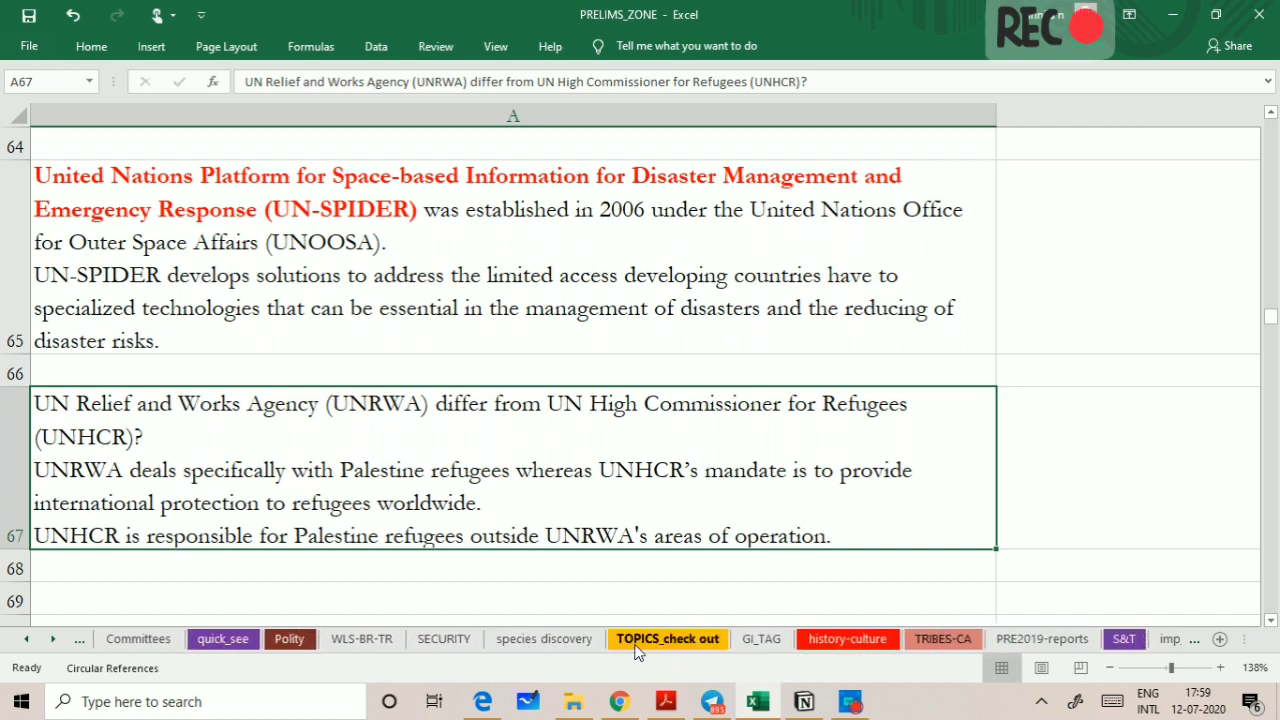
pyautogui.scroll(-3, 636, 650)
pyautogui.scroll(-1, 636, 650)
pyautogui.scroll(-1, 636, 650)
pyautogui.scroll(-1, 636, 650)
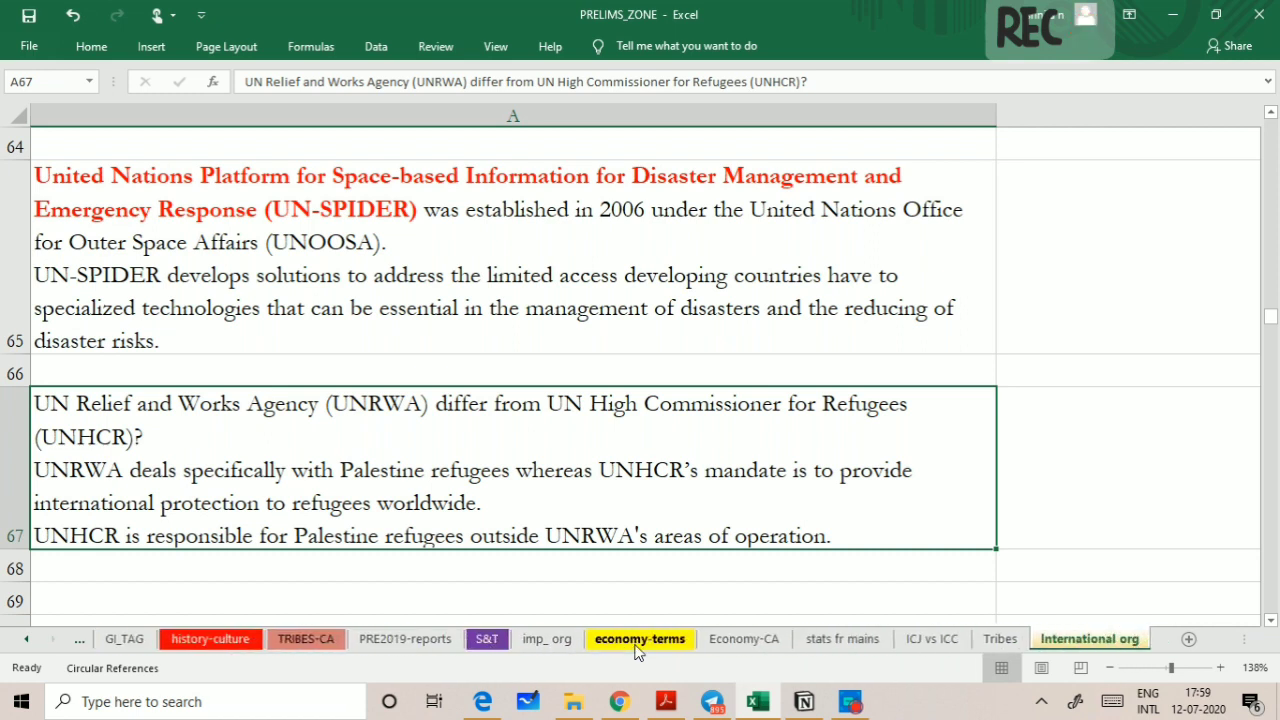